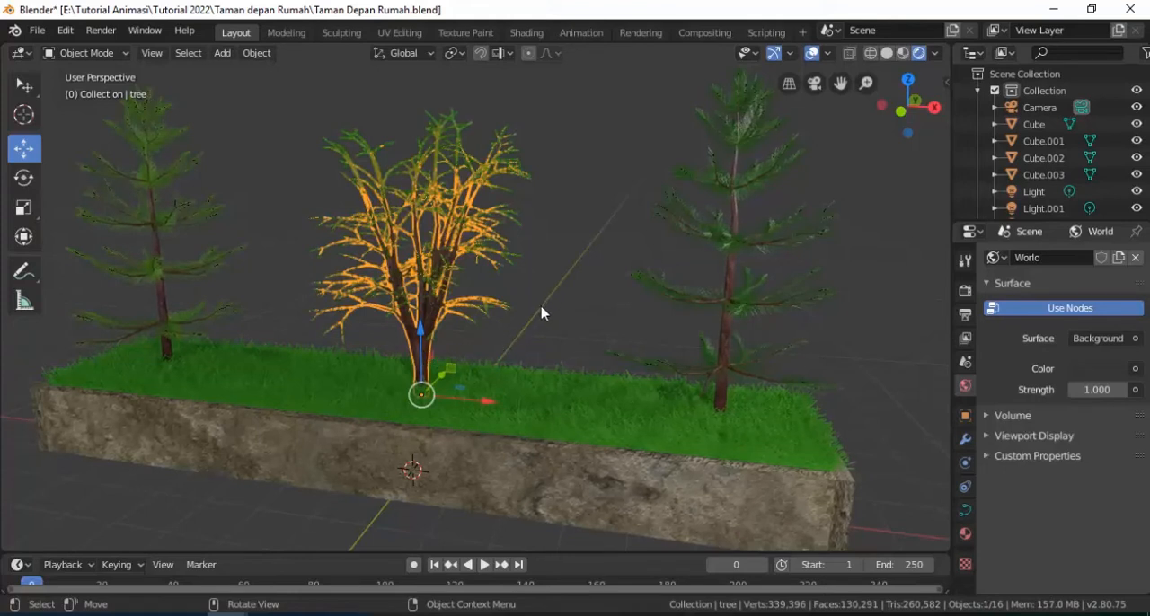
# Step: Deselect the tree, switch to a fresh Blender window and start a new General file
pyautogui.click(560, 328)
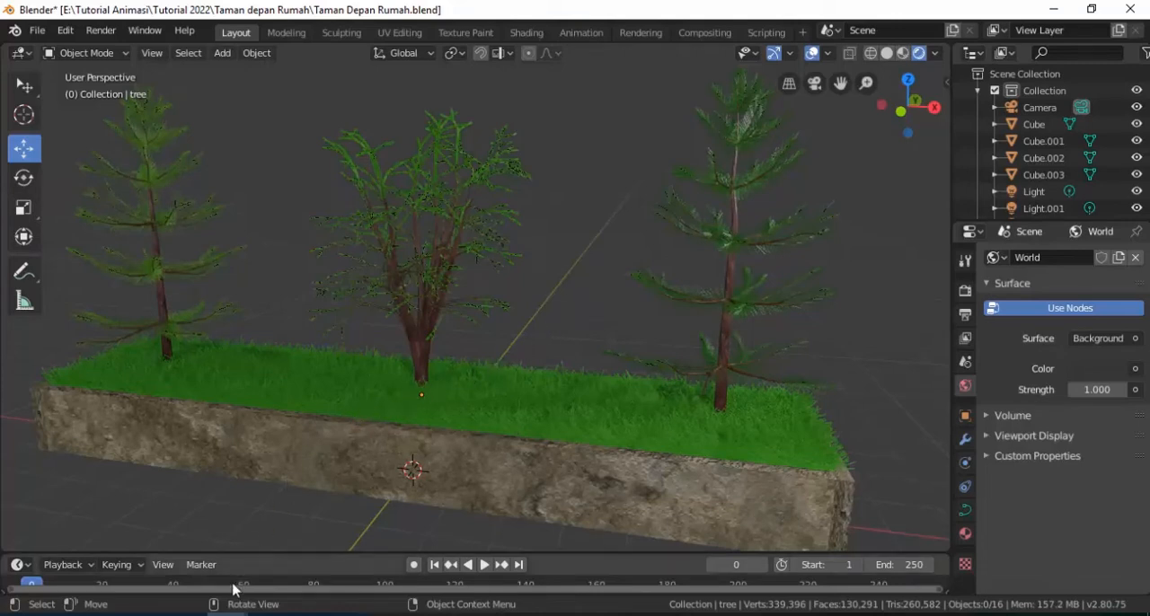
pyautogui.click(310, 576)
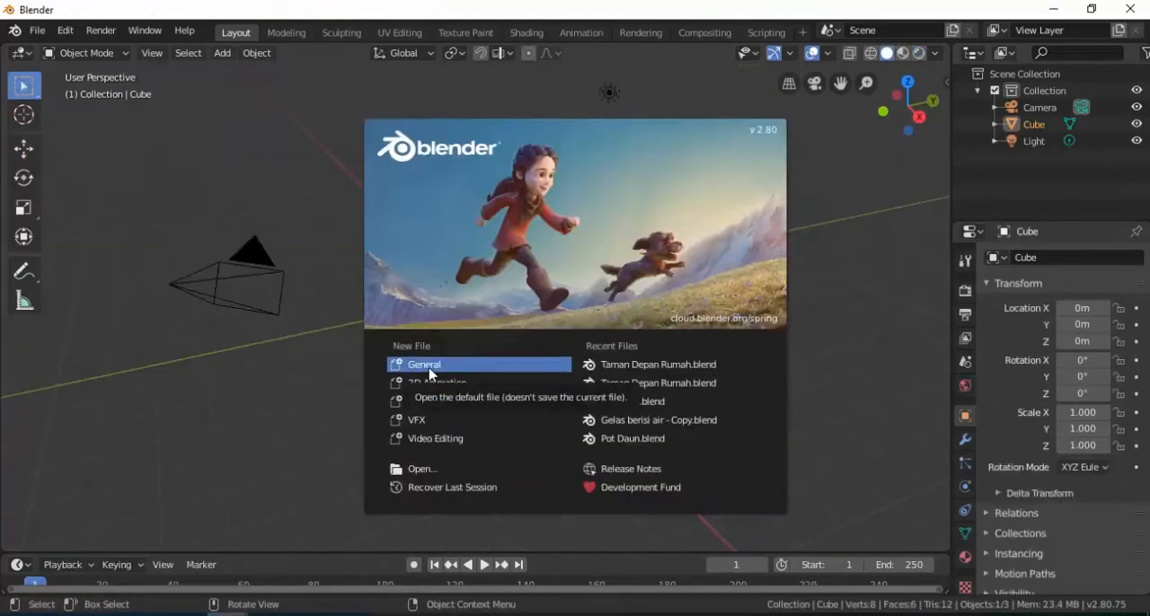
pyautogui.click(430, 368)
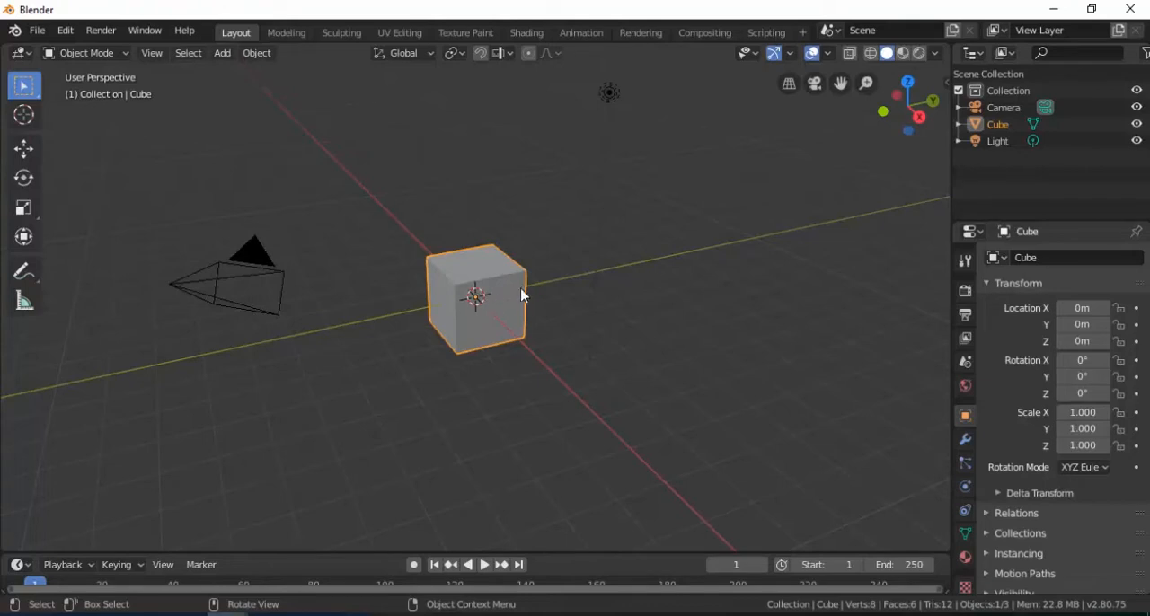
# Step: Scale the default cube into a long, thin slab, about 6.15 along X and 0.14 along Y
pyautogui.press('s')
pyautogui.press('x')
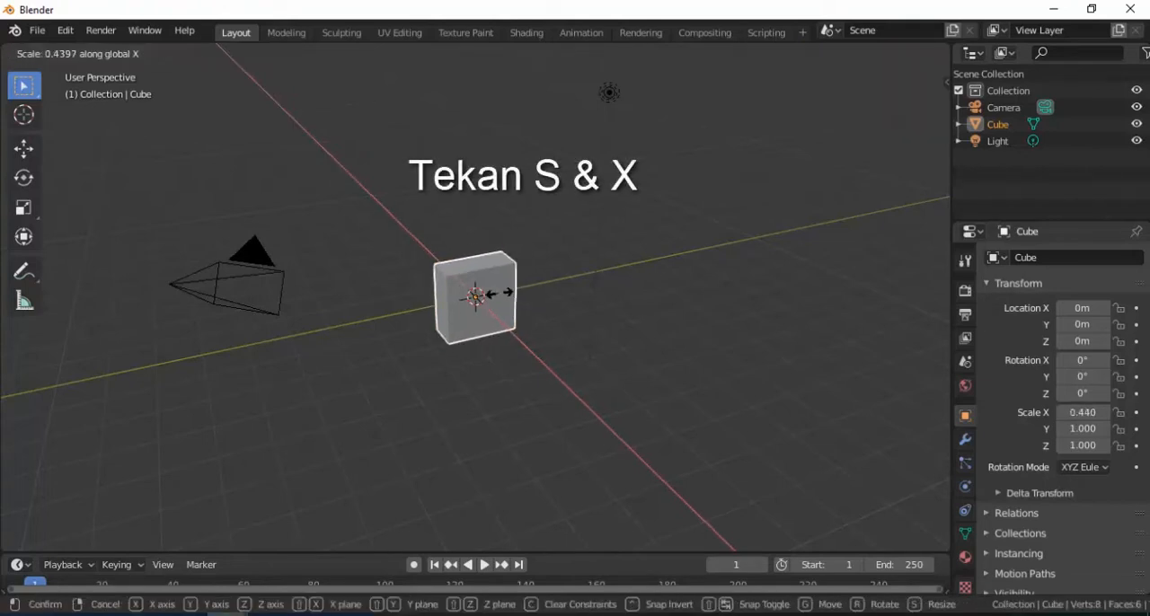
pyautogui.click(753, 490)
pyautogui.press('s')
pyautogui.press('y')
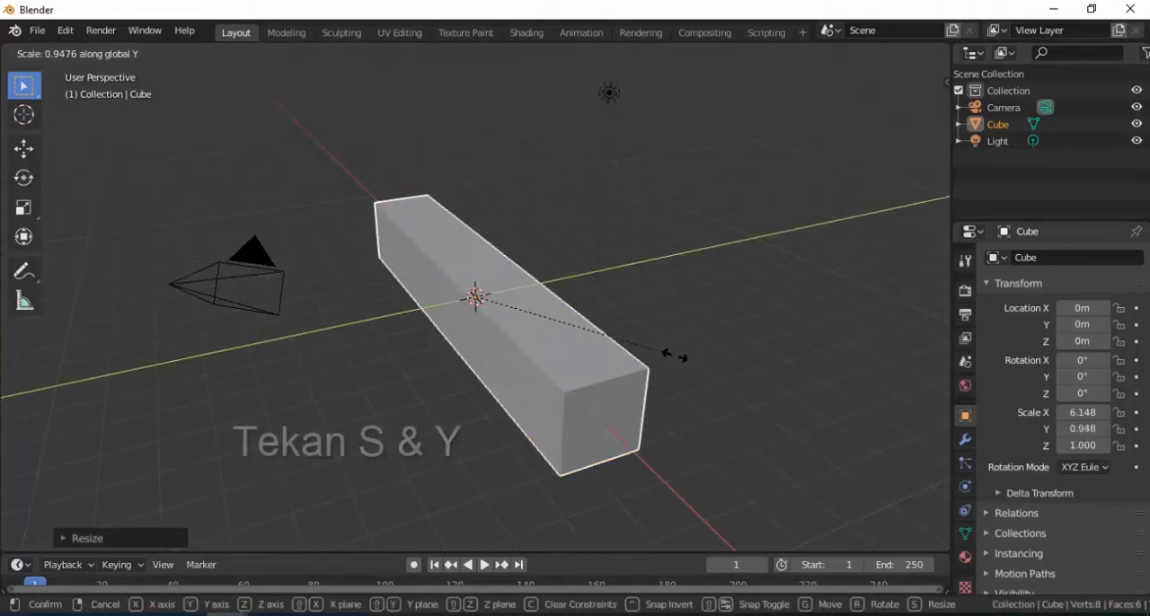
pyautogui.click(504, 319)
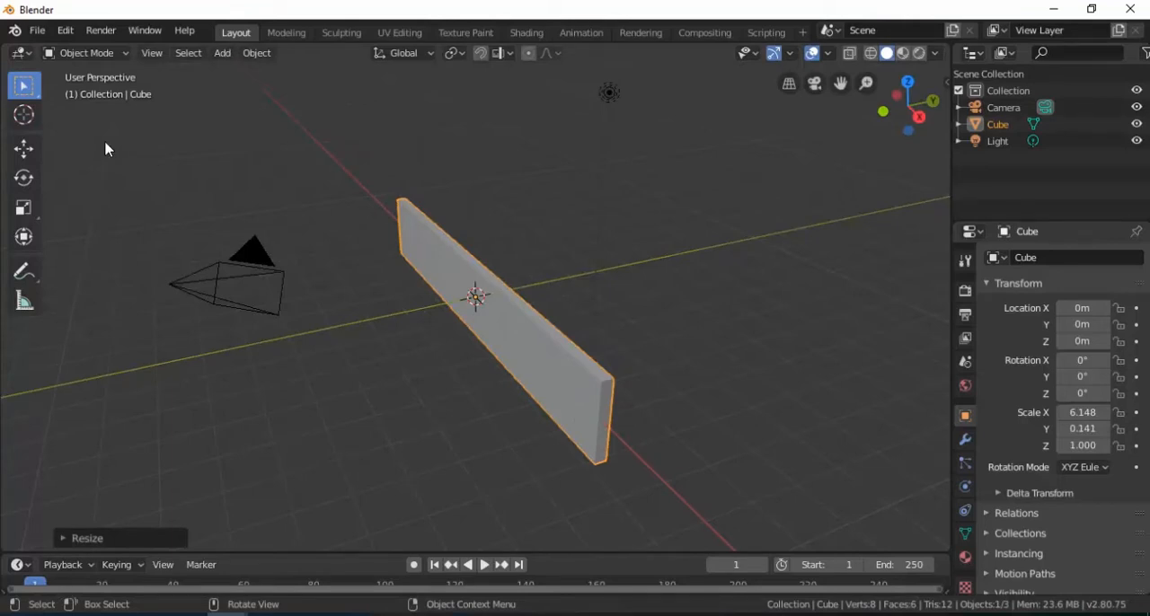
# Step: Move the slab to about -1.51 m on Y and place a parallel copy on the opposite side of the origin
pyautogui.click(27, 153)
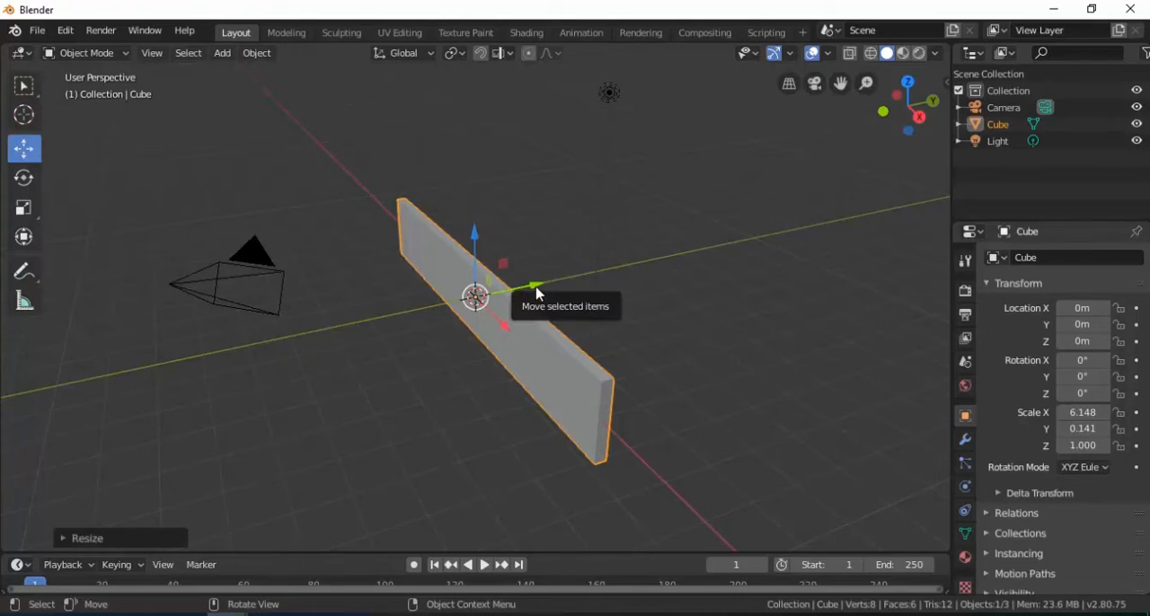
pyautogui.moveTo(537, 289); pyautogui.dragTo(482, 300)
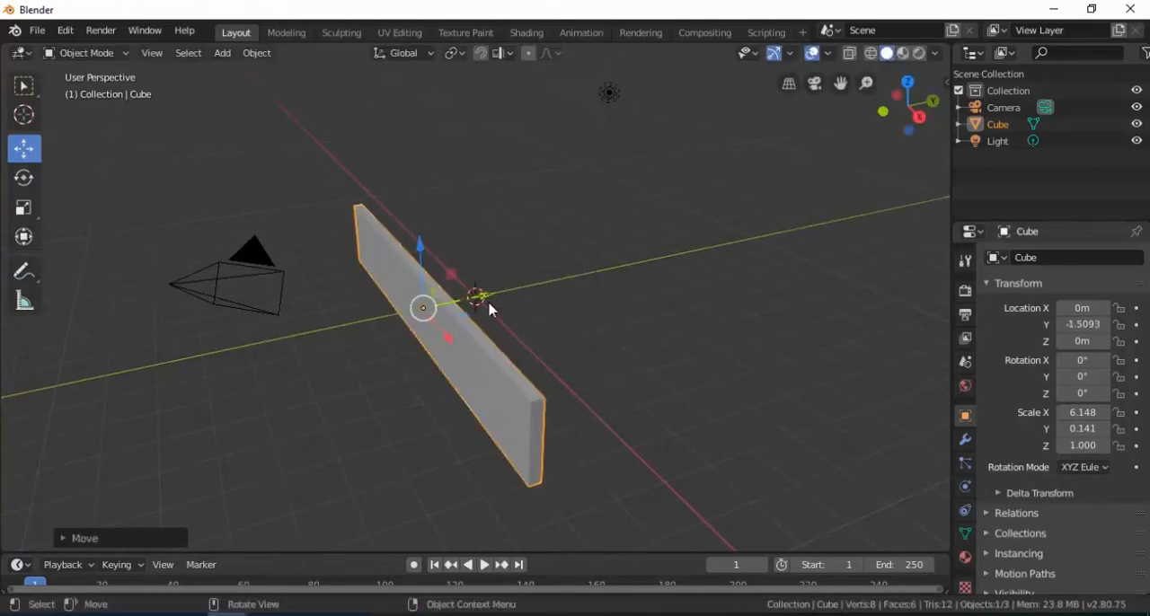
pyautogui.hotkey('ctrl', 'c')
pyautogui.hotkey('ctrl', 'v')
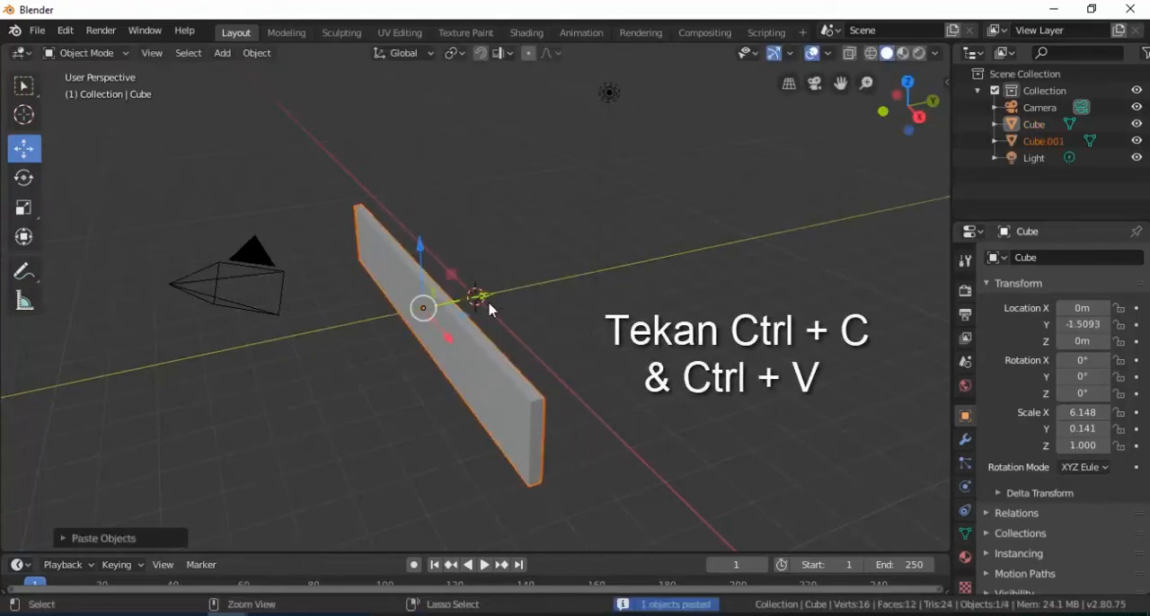
pyautogui.moveTo(490, 304); pyautogui.dragTo(588, 273)
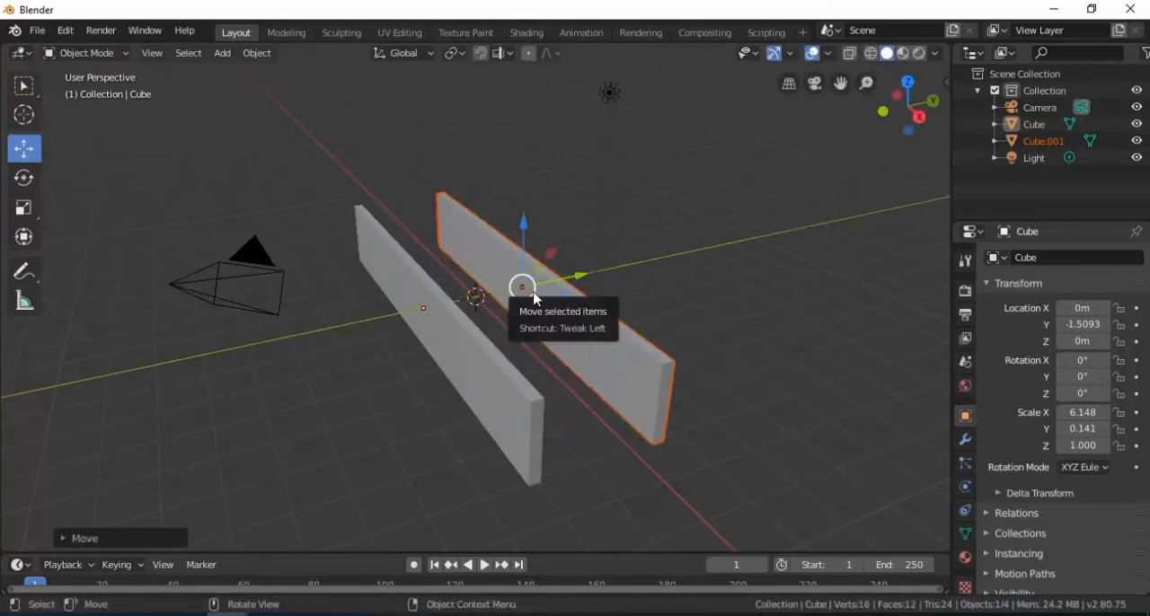
# Step: Raise both long slabs to about 1.08 m on Z so they stand on the ground level
pyautogui.press('KP_1')
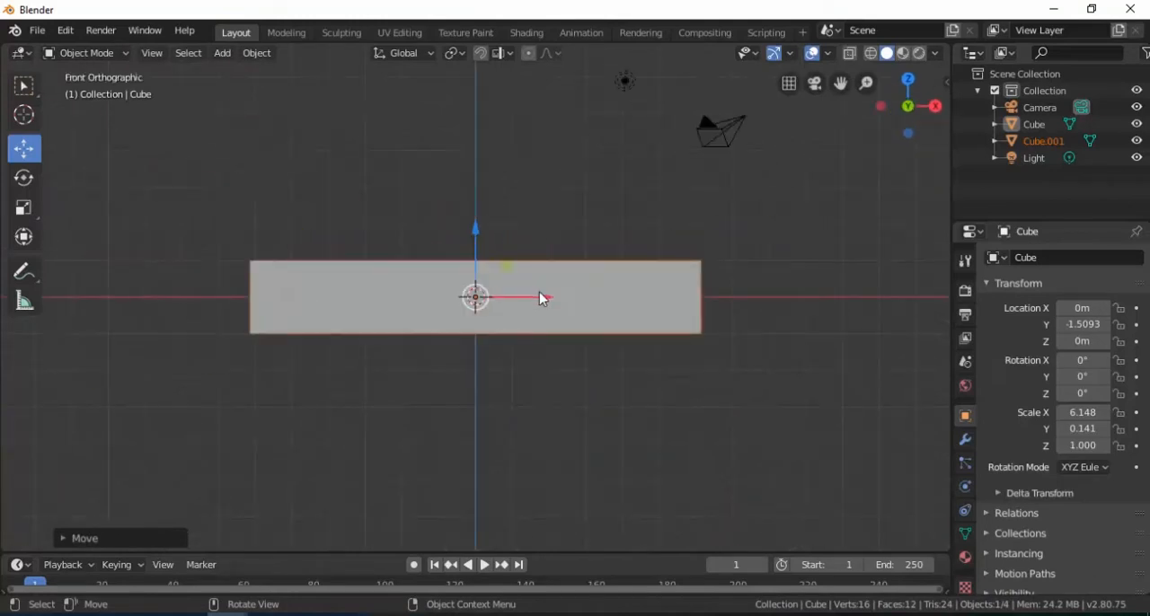
pyautogui.keyDown('shift'); pyautogui.click(624, 303); pyautogui.keyUp('shift')
pyautogui.moveTo(478, 248); pyautogui.dragTo(477, 195)
pyautogui.click(752, 275)
pyautogui.moveTo(637, 270); pyautogui.dragTo(607, 320, button='middle')
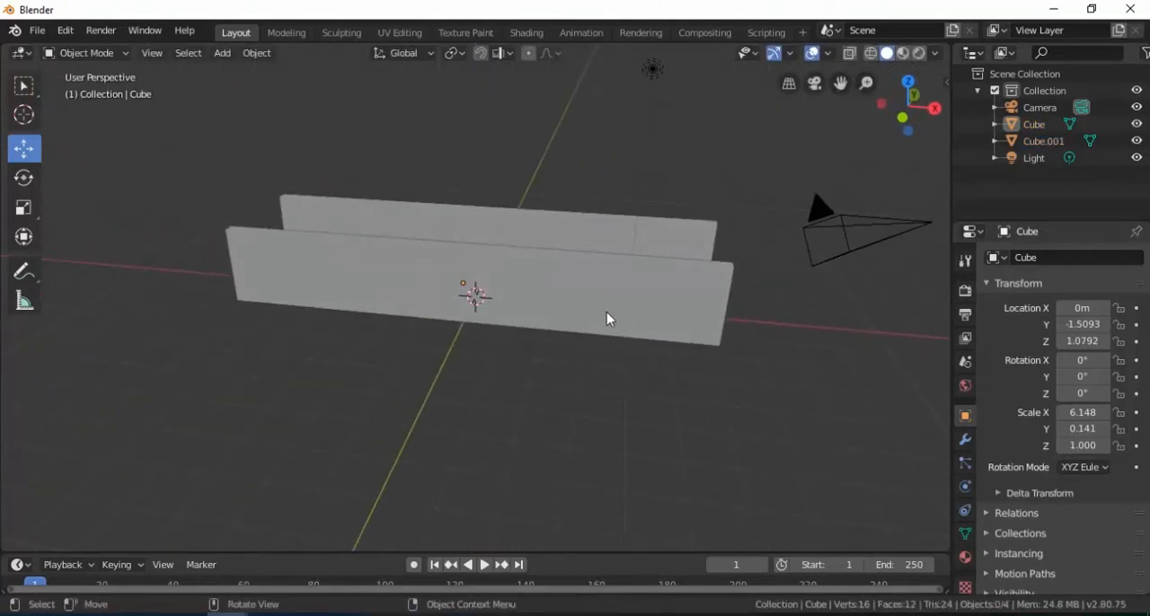
# Step: Duplicate the front slab and rotate the copy 90 degrees about the Z axis
pyautogui.click(604, 299)
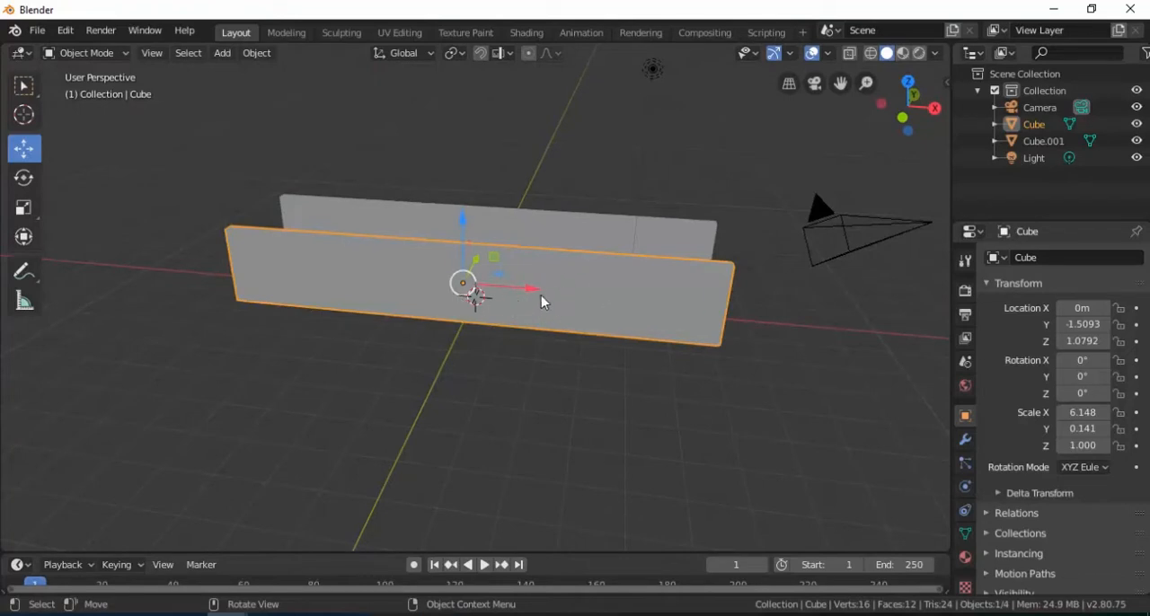
pyautogui.hotkey('ctrl', 'c')
pyautogui.hotkey('ctrl', 'v')
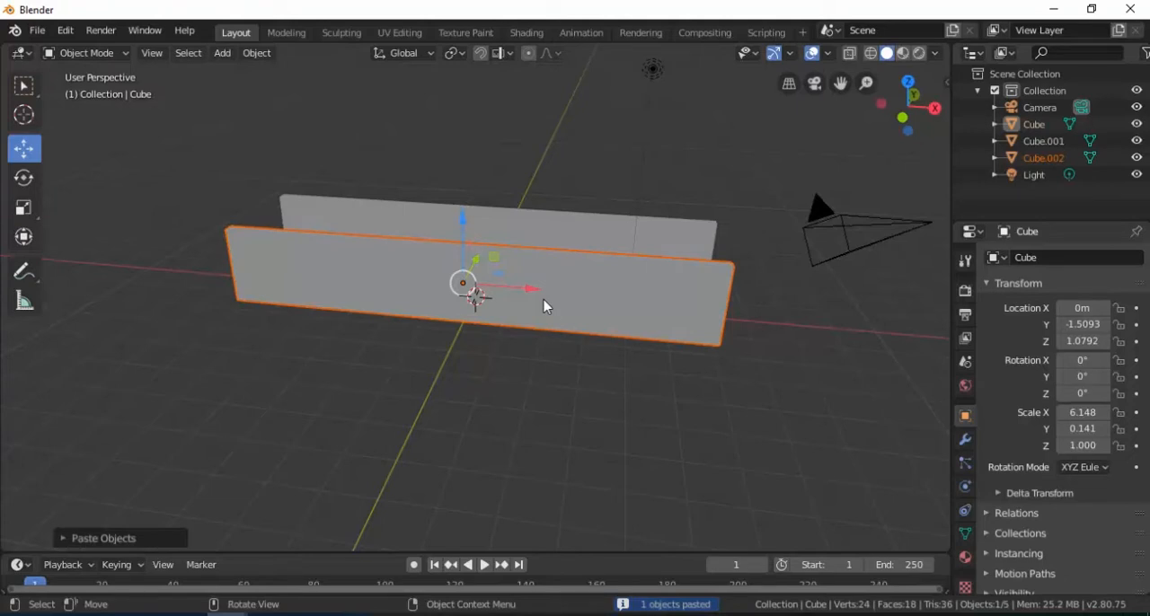
pyautogui.press('r')
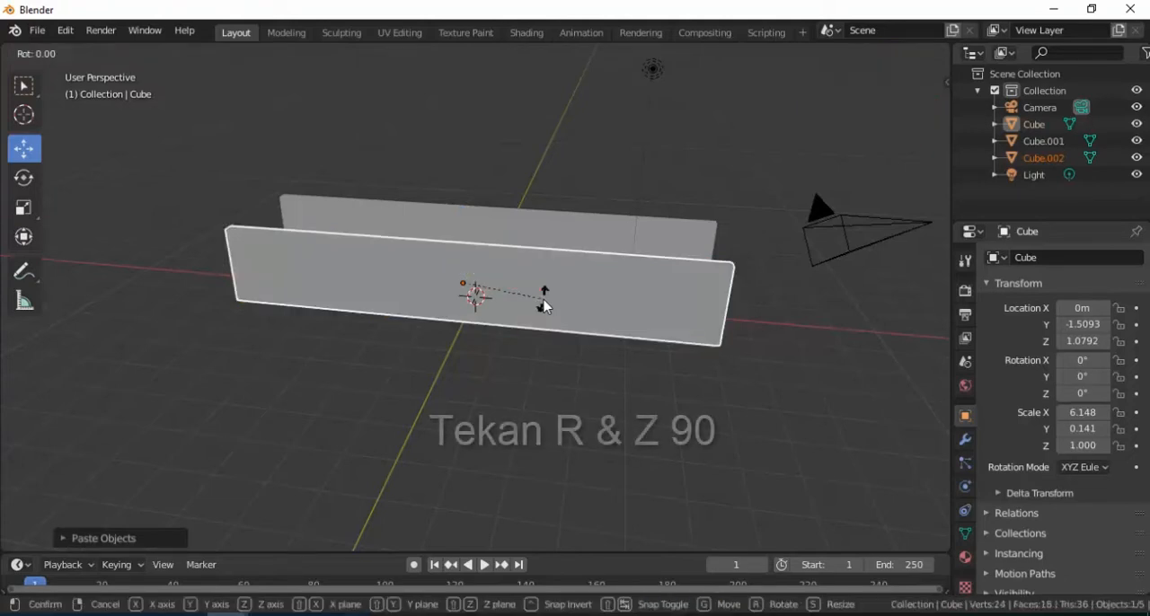
pyautogui.press('z')
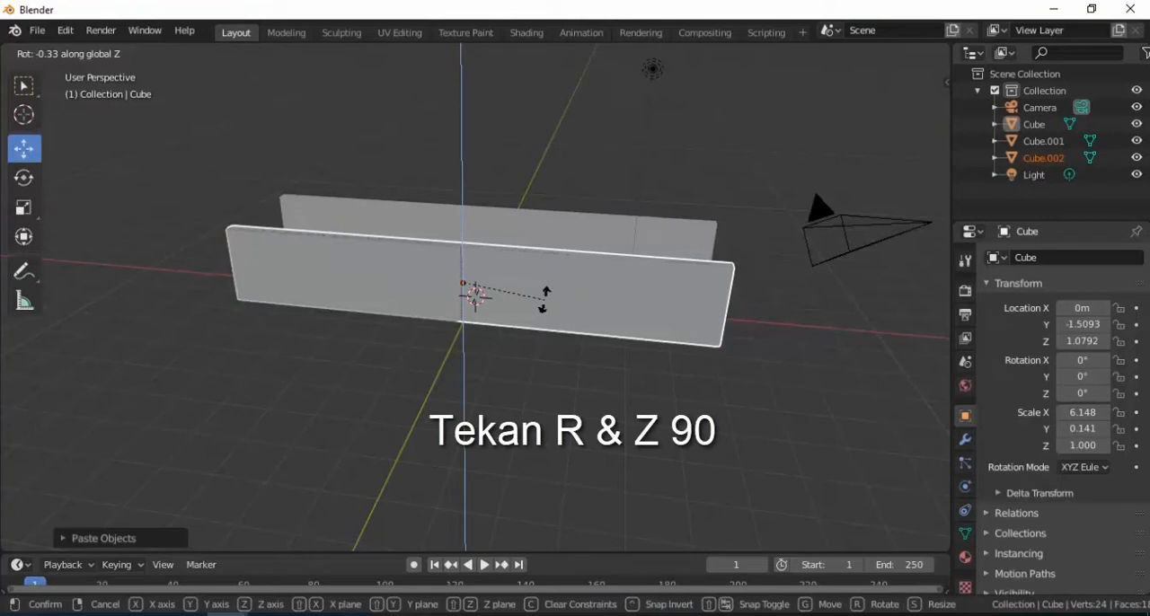
pyautogui.write('90')
pyautogui.press('Return')
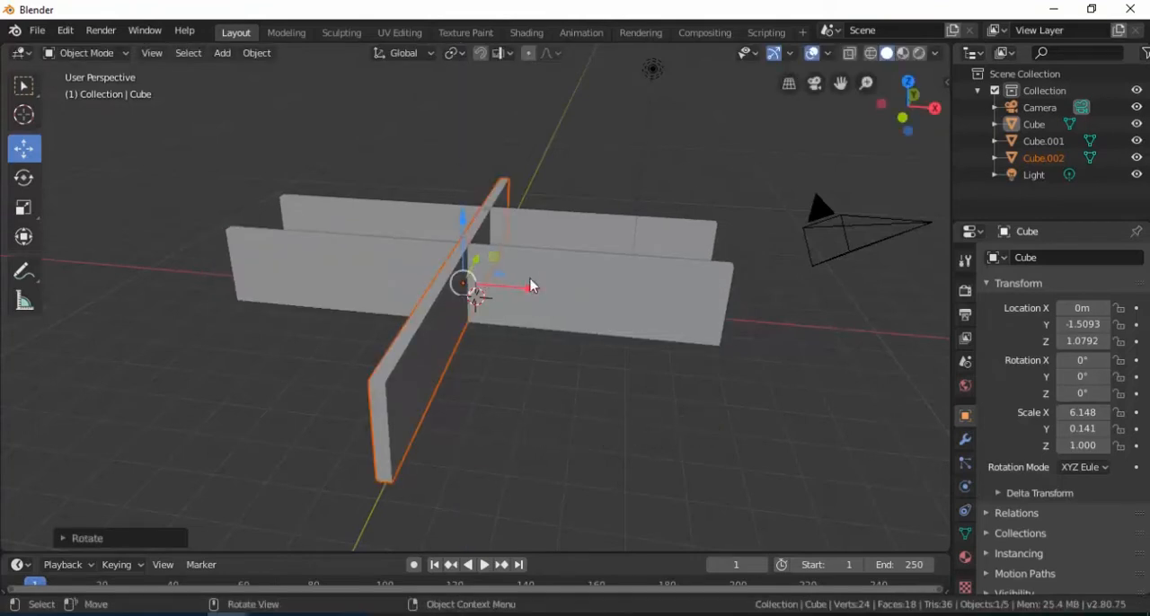
# Step: Move the rotated slab along X to the negative end of the long slabs and shift it along Y towards their middle
pyautogui.moveTo(530, 296); pyautogui.dragTo(306, 257)
pyautogui.press('KP_1')
pyautogui.click(160, 58)
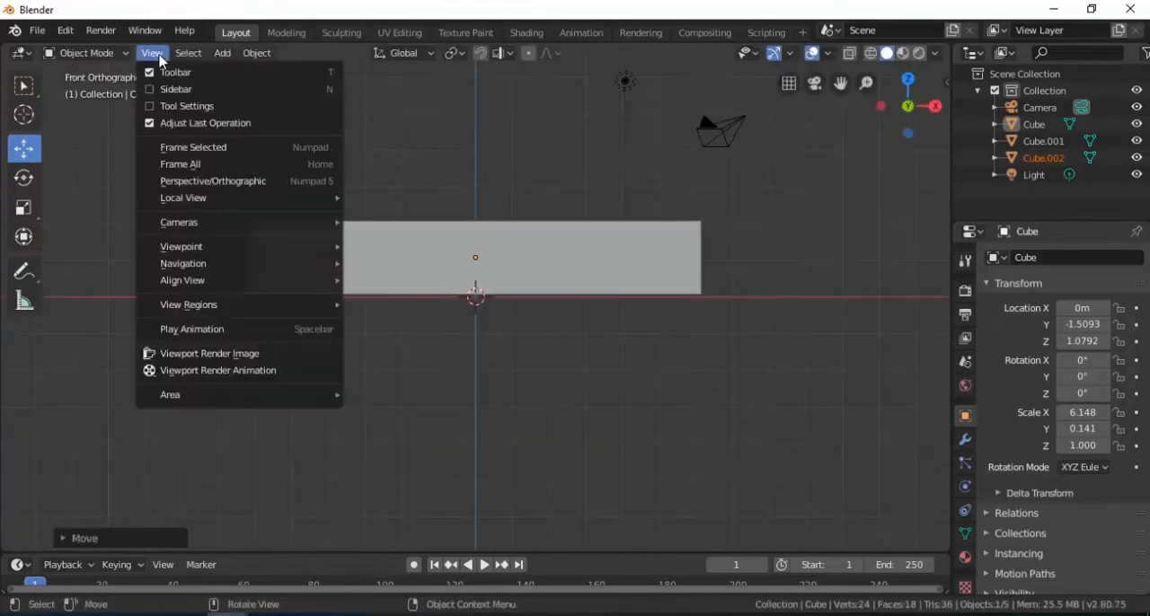
pyautogui.moveTo(328, 247)
pyautogui.moveTo(252, 265); pyautogui.dragTo(328, 193, button='middle')
pyautogui.press('g')
pyautogui.press('y')
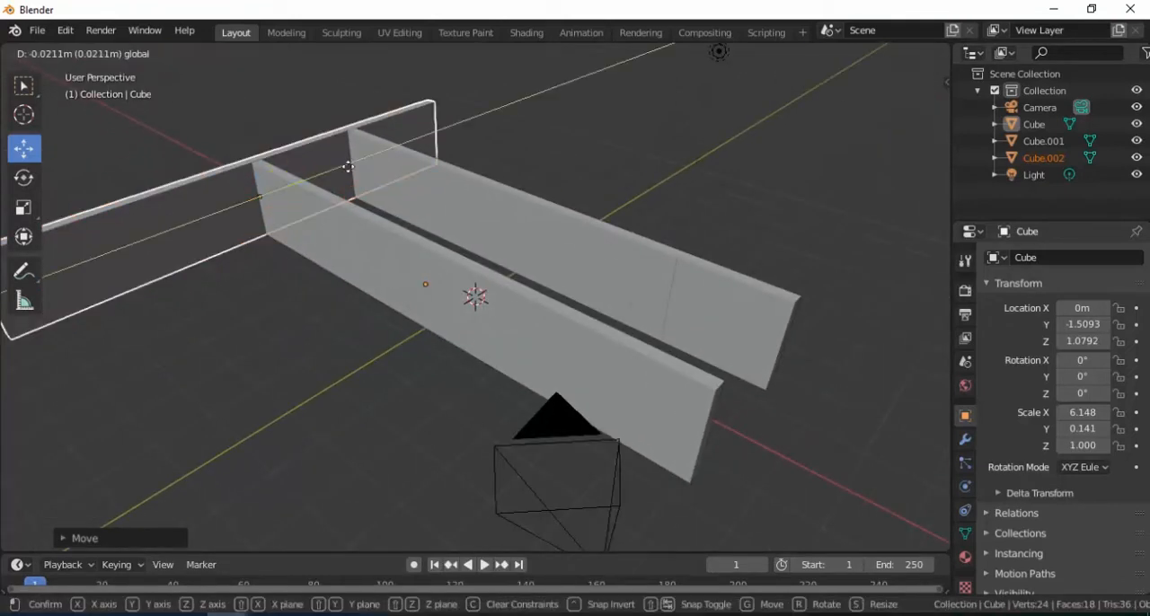
pyautogui.click(482, 167)
# Step: Shorten the end slab along Y and realign it across the gap between the two long slabs
pyautogui.press('s')
pyautogui.press('y')
pyautogui.click(380, 154)
pyautogui.press('g')
pyautogui.press('y')
pyautogui.click(362, 160)
# Step: Refine the end slab's Y scale and position until it matches the outer width of the two long slabs
pyautogui.press('s')
pyautogui.press('y')
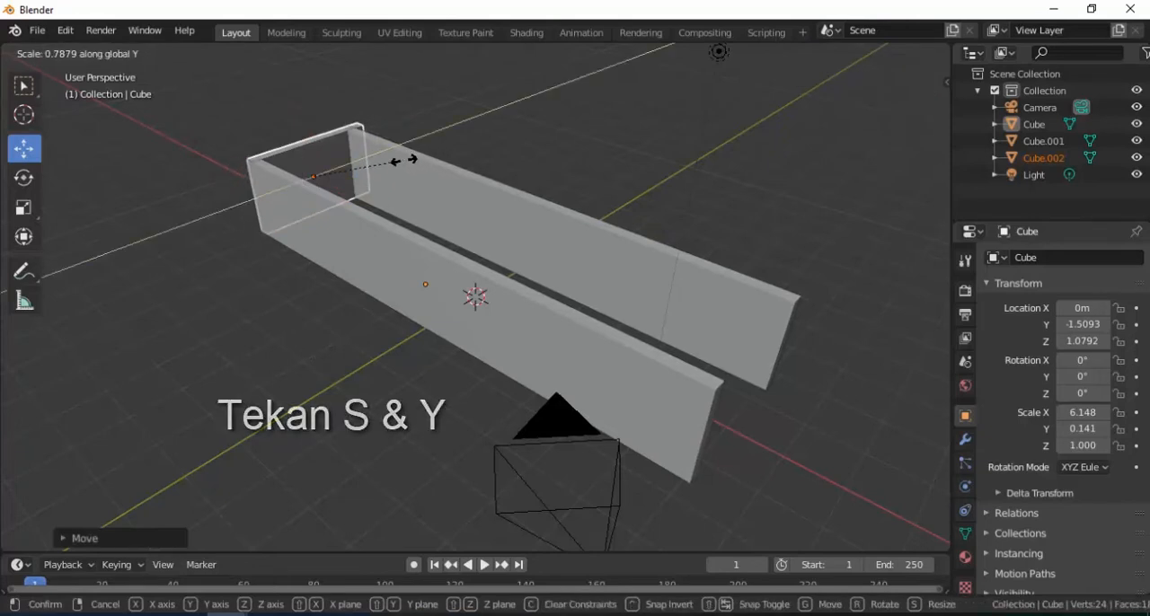
pyautogui.click(400, 159)
pyautogui.press('g')
pyautogui.press('y')
pyautogui.click(370, 156)
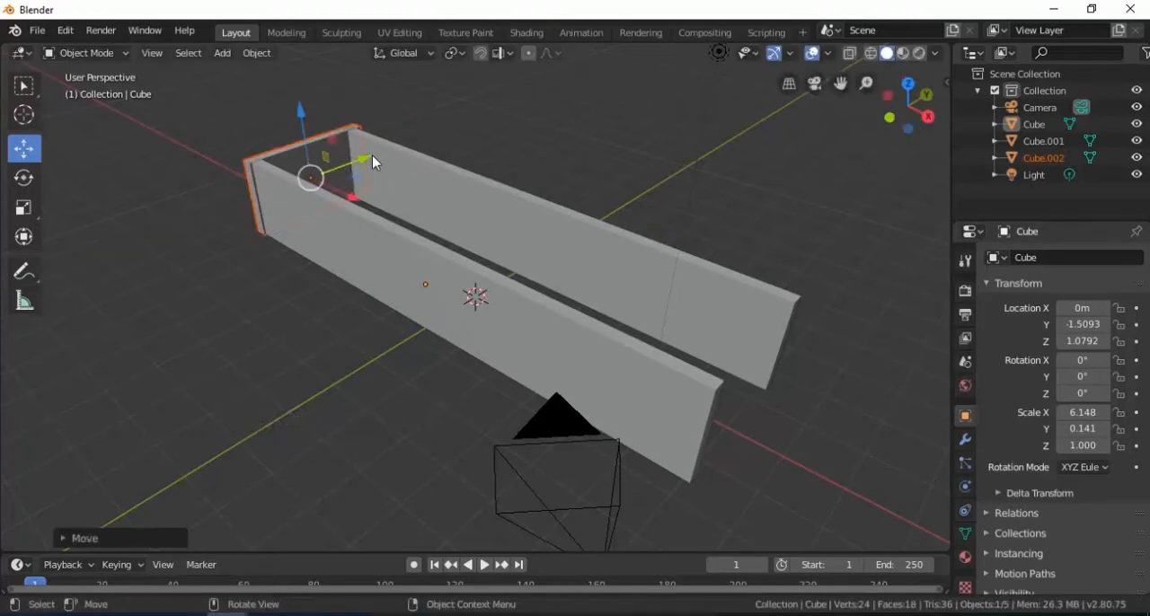
pyautogui.press('s')
pyautogui.press('y')
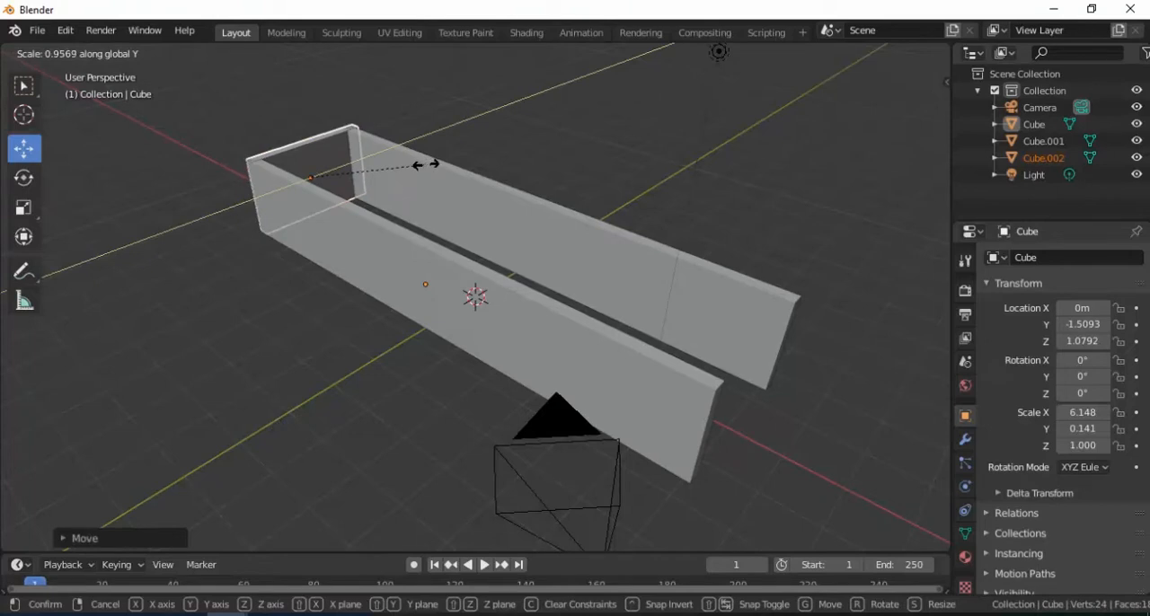
pyautogui.click(425, 169)
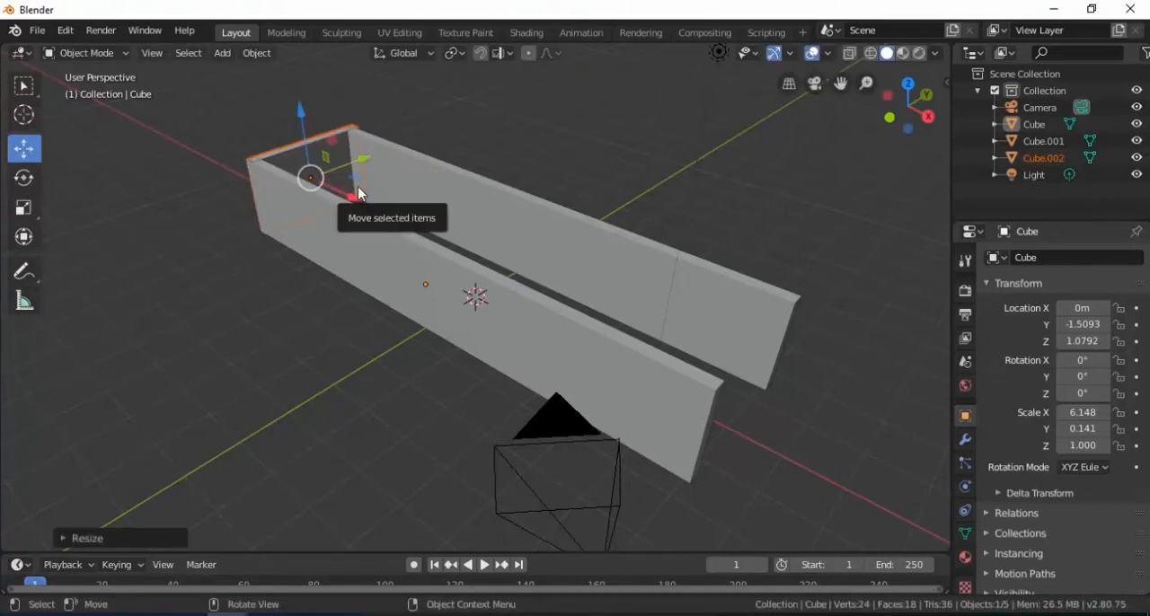
# Step: Adjust the end slab along X so it sits flush against the ends of the long slabs
pyautogui.moveTo(332, 194); pyautogui.dragTo(416, 219, button='middle')
pyautogui.press('g')
pyautogui.press('x')
pyautogui.moveTo(285, 230); pyautogui.dragTo(282, 230)
# Step: Duplicate the end slab and move the copy about 12.57 m along X to close the opposite end of the box
pyautogui.hotkey('ctrl', 'c')
pyautogui.hotkey('ctrl', 'v')
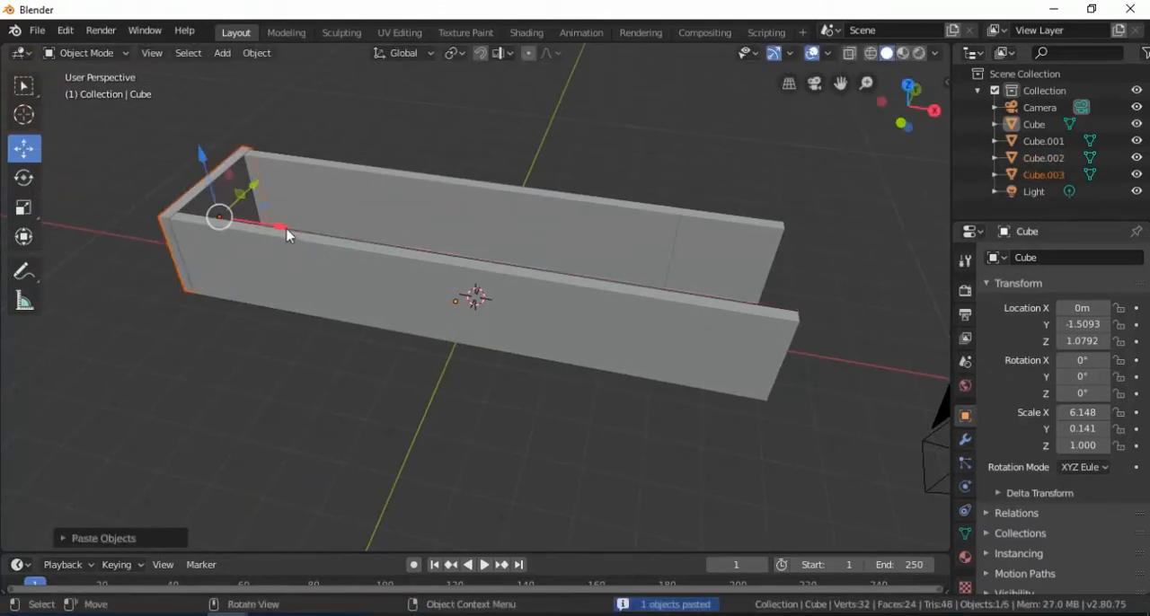
pyautogui.press('g')
pyautogui.press('x')
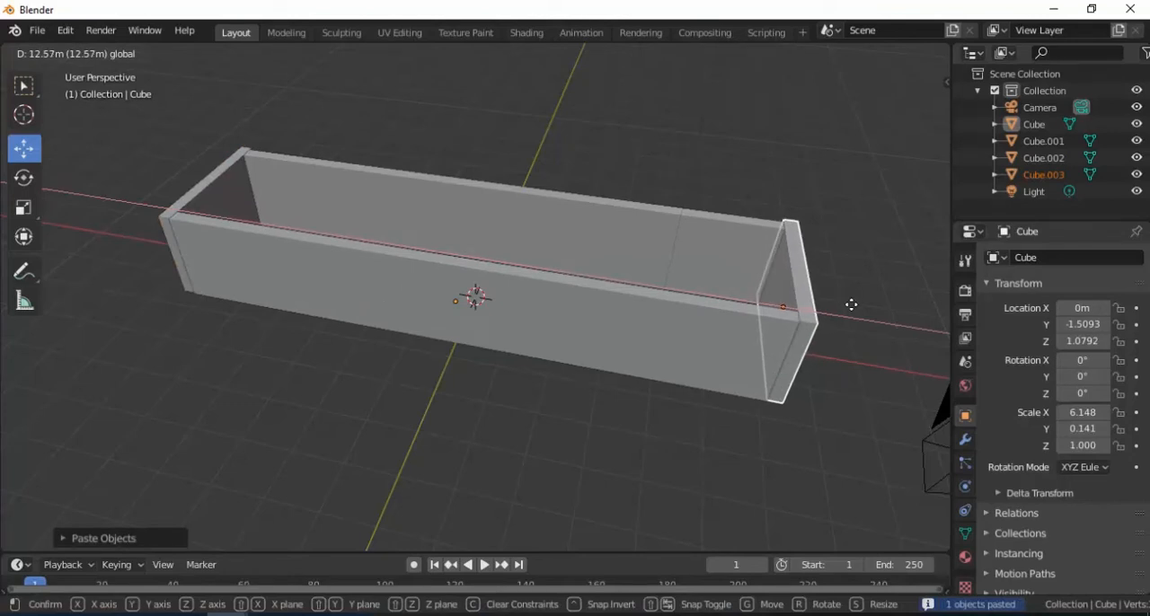
pyautogui.click(851, 305)
pyautogui.click(852, 305)
pyautogui.moveTo(737, 277); pyautogui.dragTo(757, 296, button='middle')
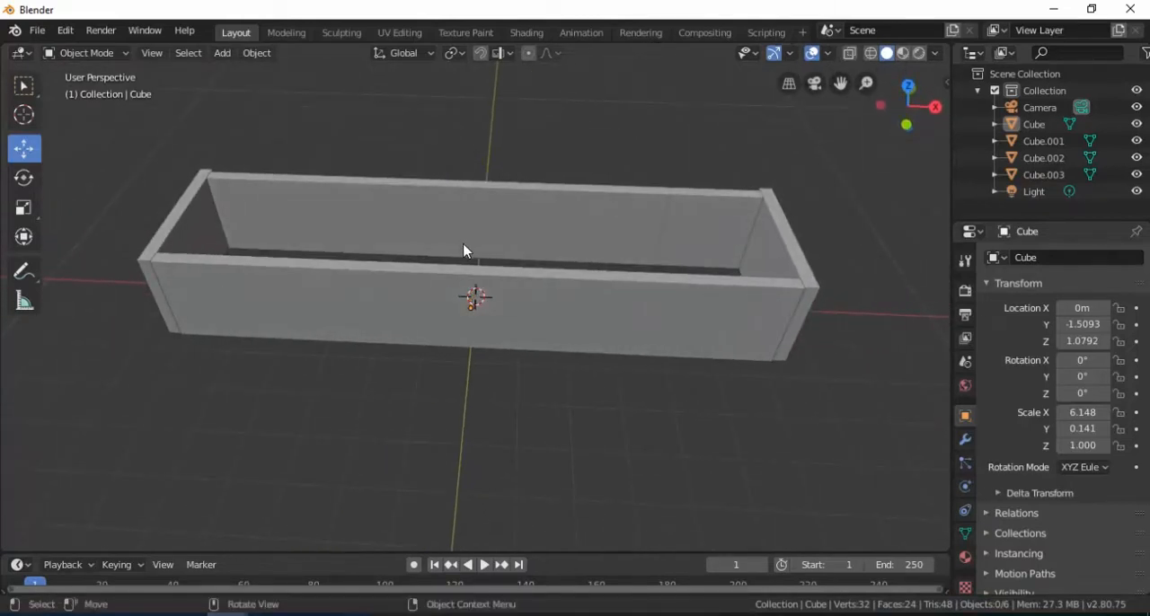
# Step: Add a plane mesh and raise it to about 2.28 m on Z
pyautogui.hotkey('shift', 'a')
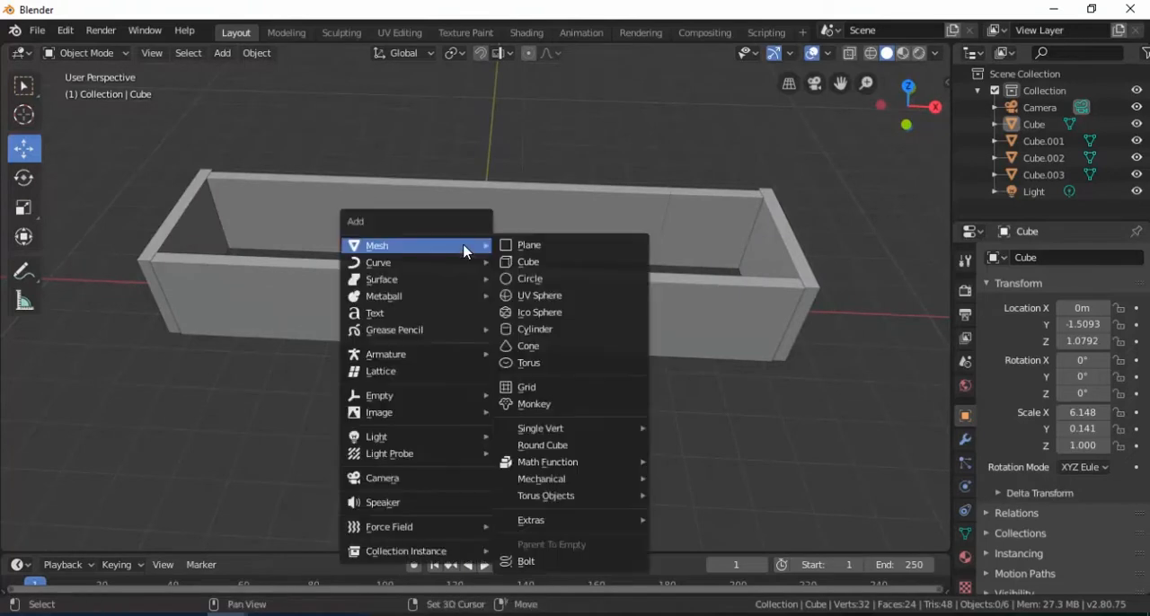
pyautogui.click(529, 246)
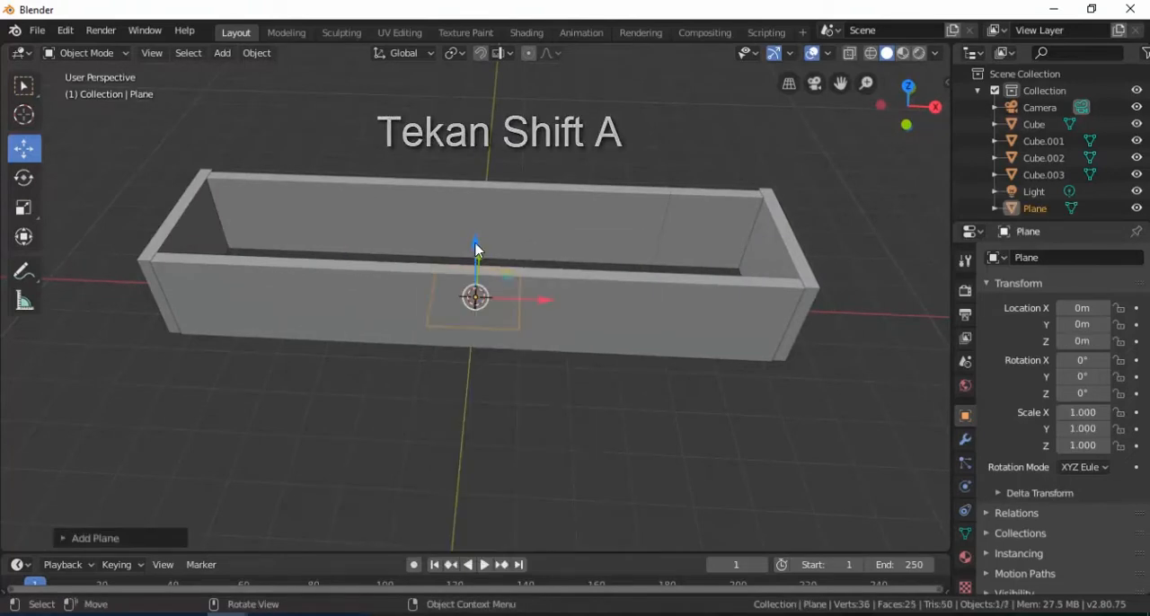
pyautogui.press('g')
pyautogui.press('z')
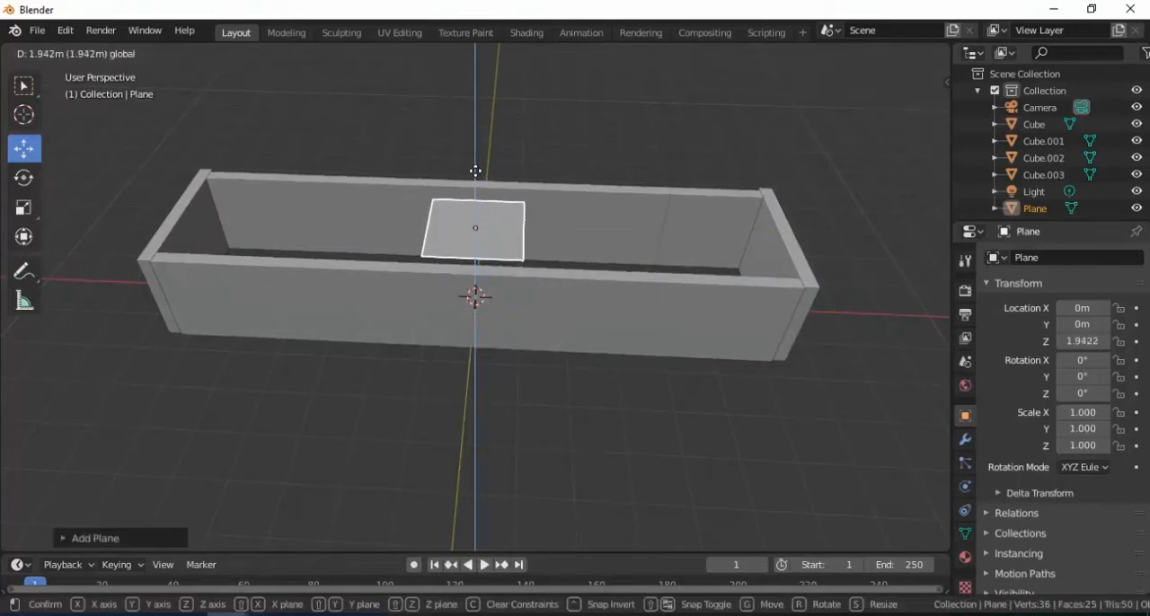
pyautogui.click(475, 162)
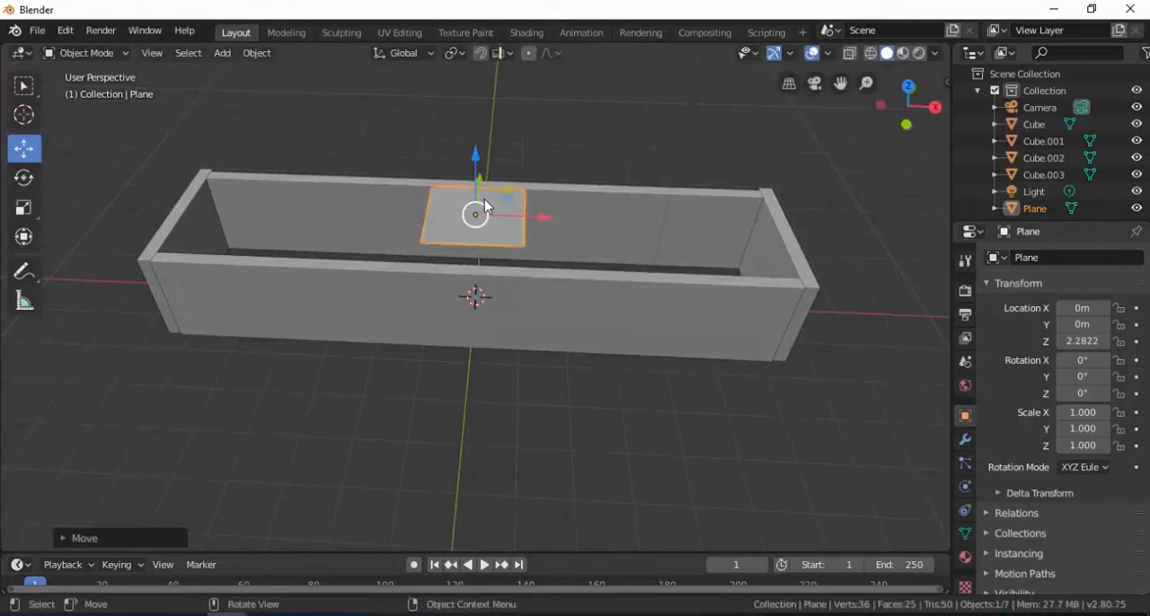
# Step: Shift the plane to about -0.05 m on Y and stretch it along X to a scale of about 6.18
pyautogui.click(152, 53)
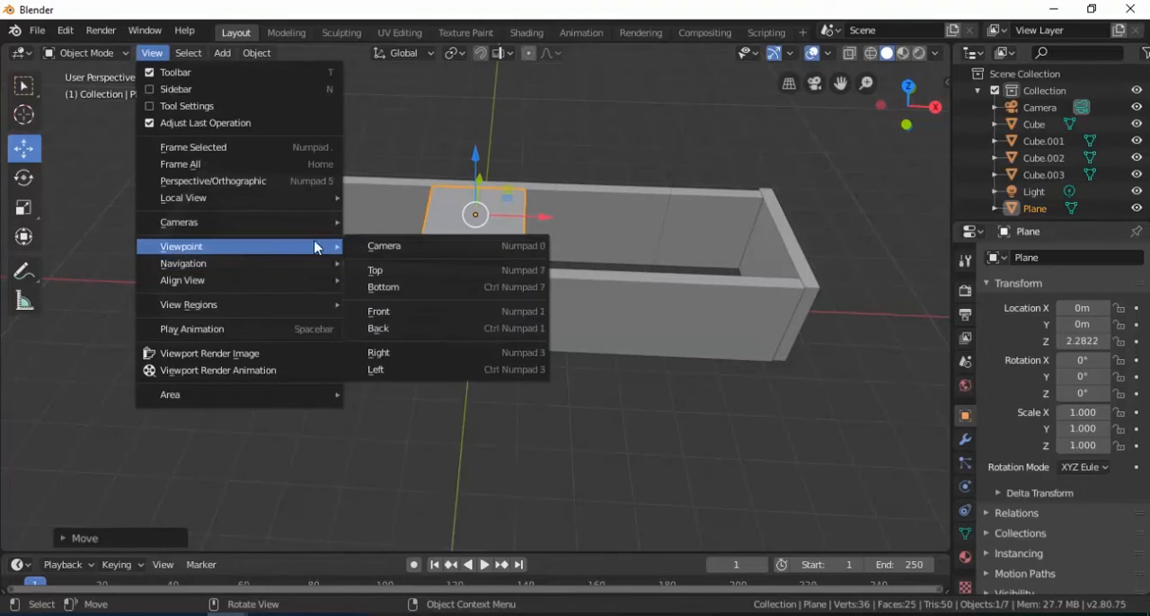
pyautogui.click(419, 272)
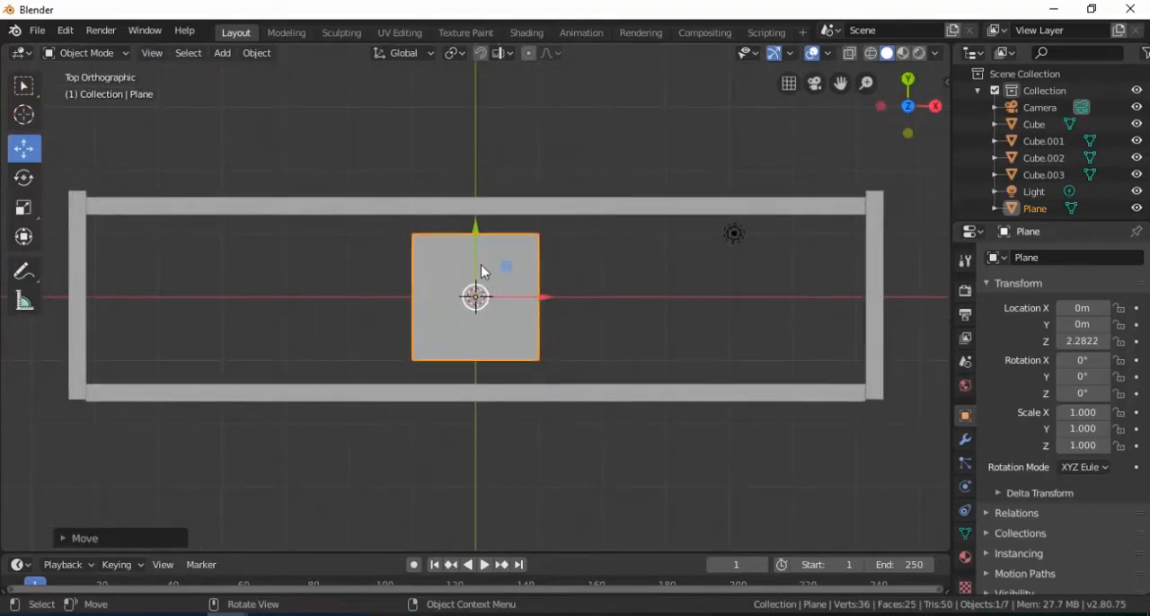
pyautogui.moveTo(477, 240); pyautogui.dragTo(477, 244)
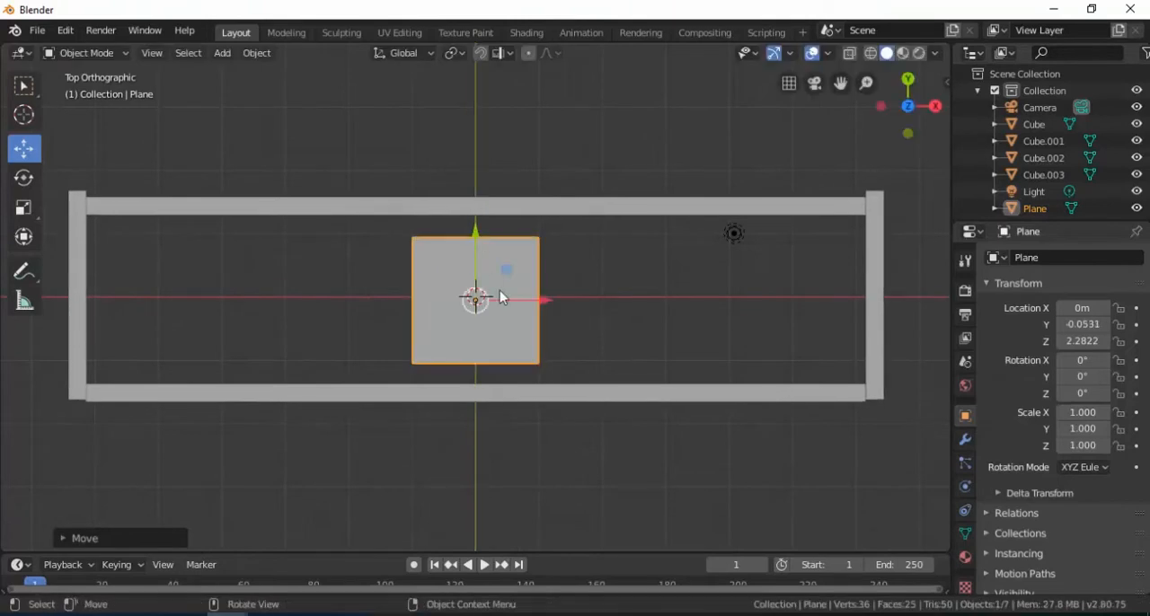
pyautogui.press('s')
pyautogui.press('x')
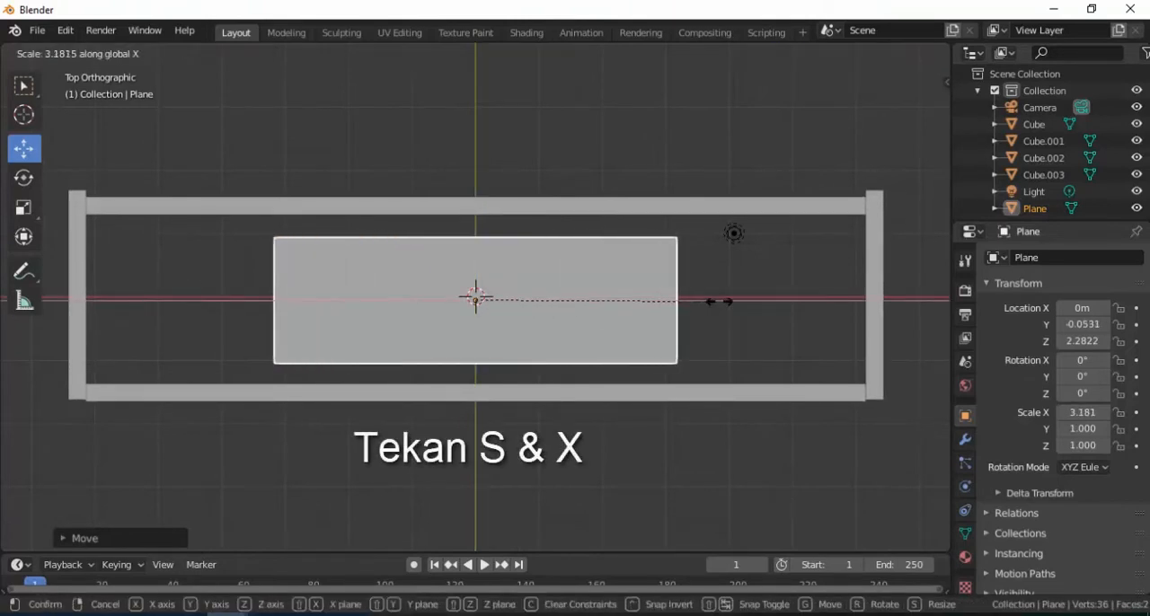
pyautogui.click(935, 299)
# Step: Stretch the plane along Y to a scale of about 1.31 and shift it to about -0.04 m on Y
pyautogui.press('s')
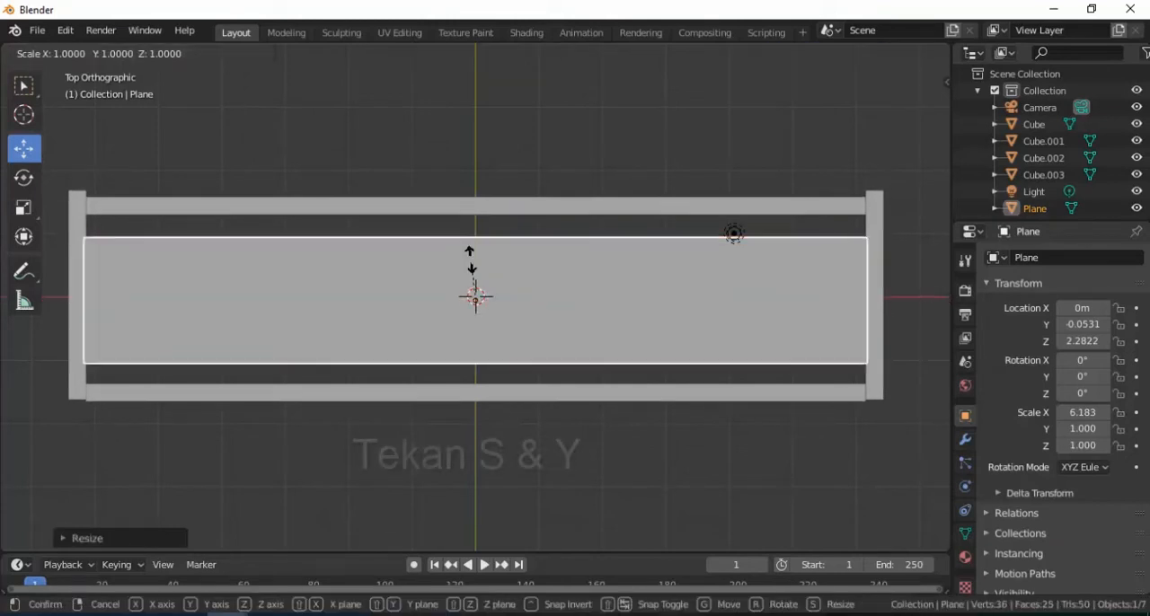
pyautogui.press('y')
pyautogui.click(470, 252)
pyautogui.moveTo(476, 235); pyautogui.dragTo(475, 233)
# Step: Lower the plane to about 2.09 m on Z so it sits just inside the rim of the box
pyautogui.scroll(-2, 541, 339)
pyautogui.moveTo(547, 333); pyautogui.dragTo(545, 192, button='middle')
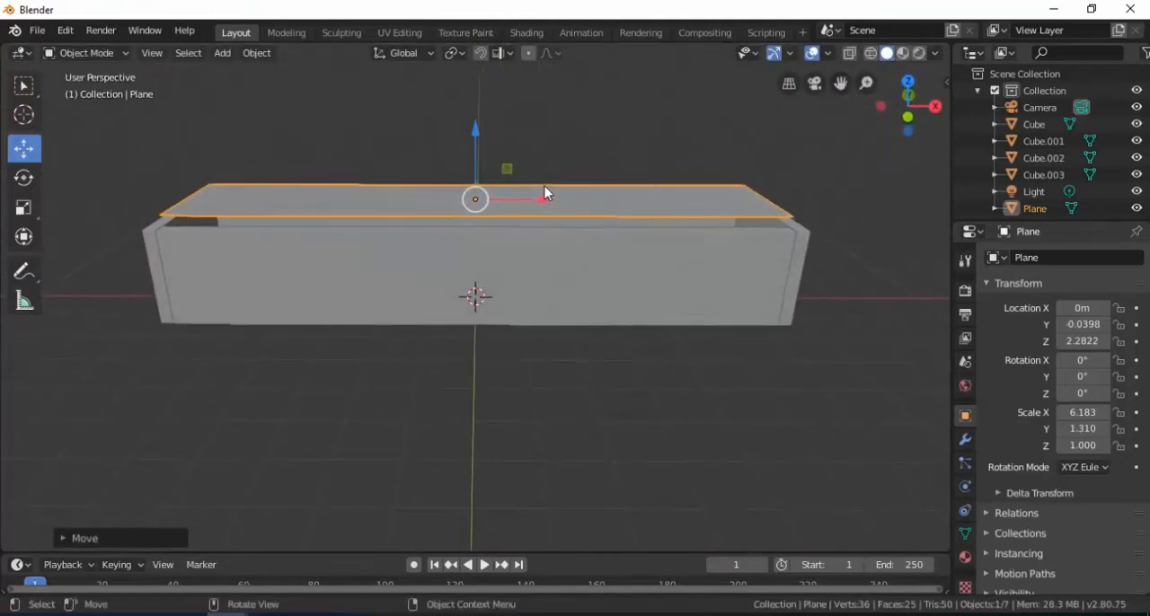
pyautogui.scroll(1, 544, 193)
pyautogui.moveTo(476, 108); pyautogui.dragTo(477, 121)
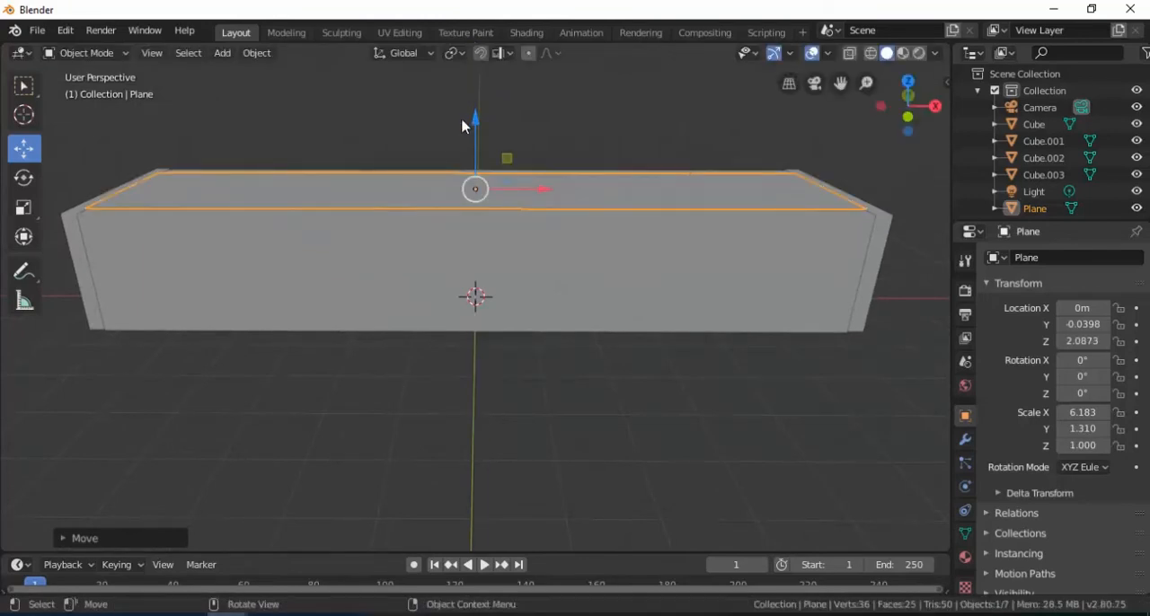
# Step: Add a particle system to the plane, set its type to Hair and enable the Advanced options
pyautogui.moveTo(499, 141); pyautogui.dragTo(528, 198, button='middle')
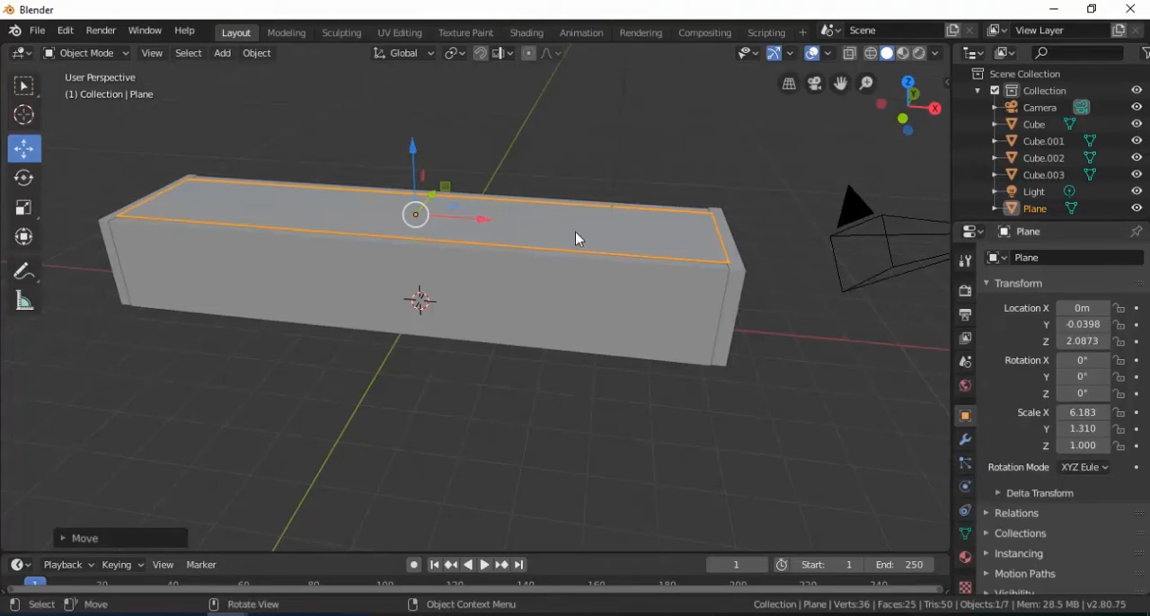
pyautogui.click(967, 468)
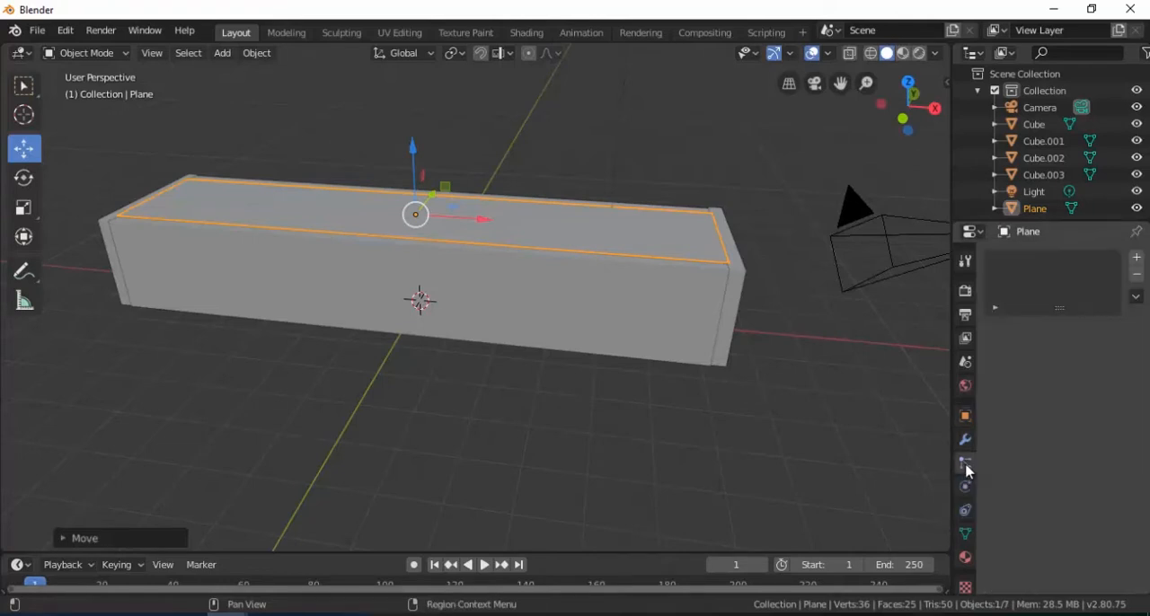
pyautogui.click(1136, 259)
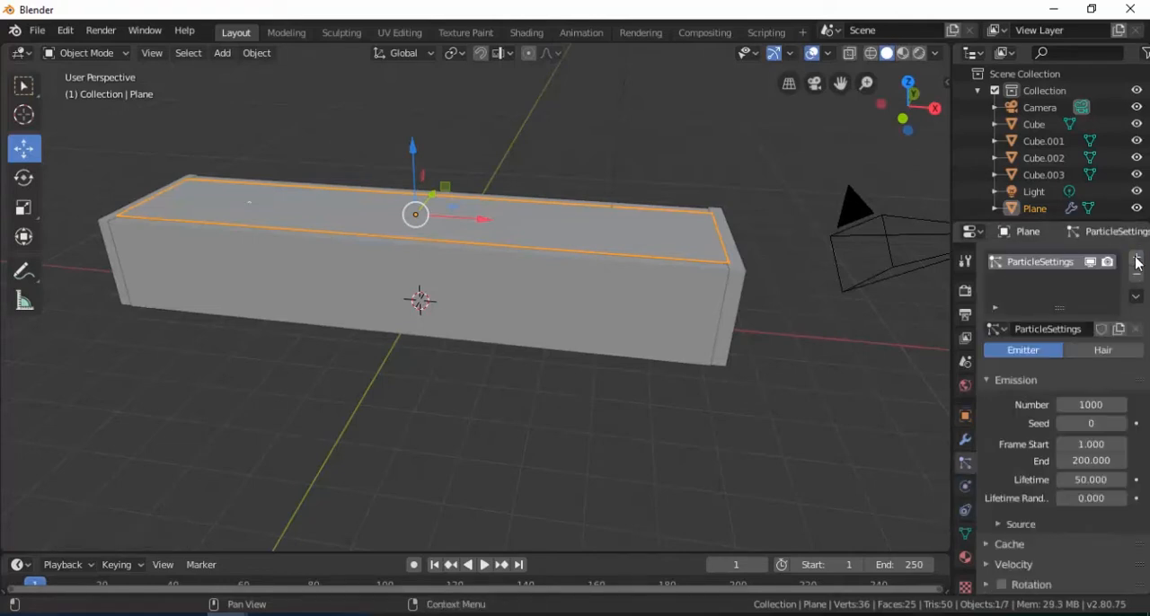
pyautogui.click(1100, 352)
pyautogui.click(1077, 374)
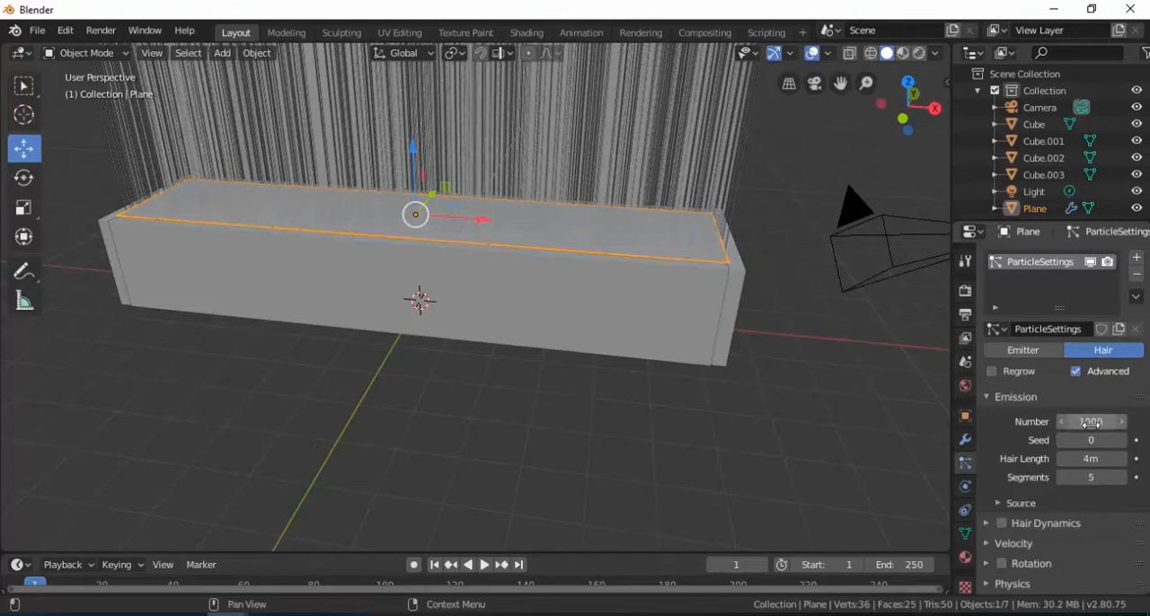
# Step: Set the hair emission number to 35000
pyautogui.click(1000, 398)
pyautogui.click(998, 398)
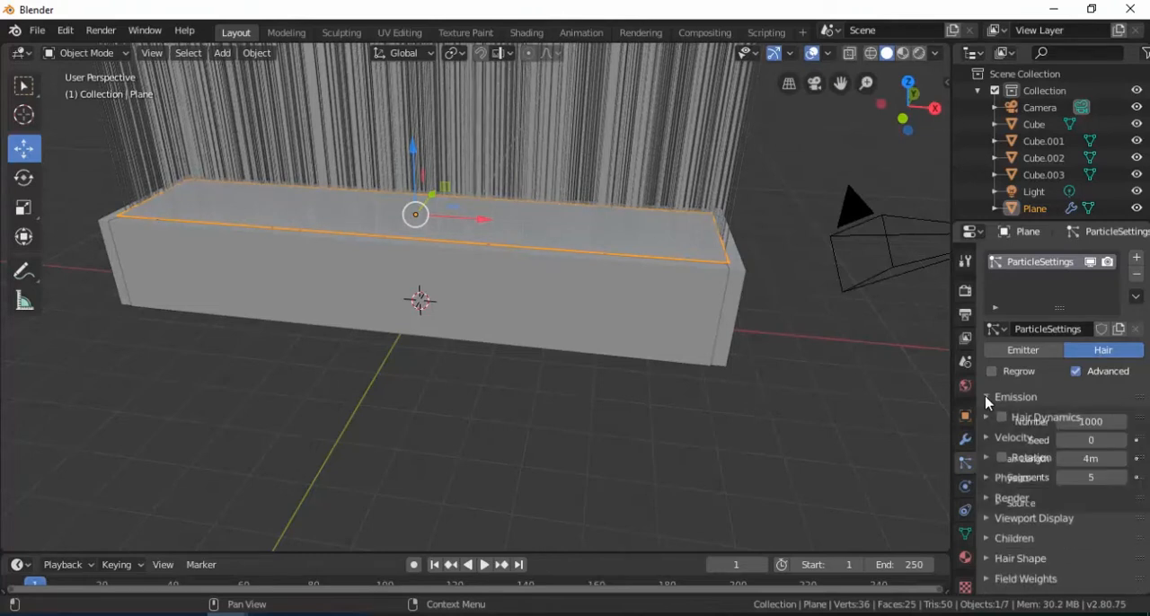
pyautogui.click(1088, 423)
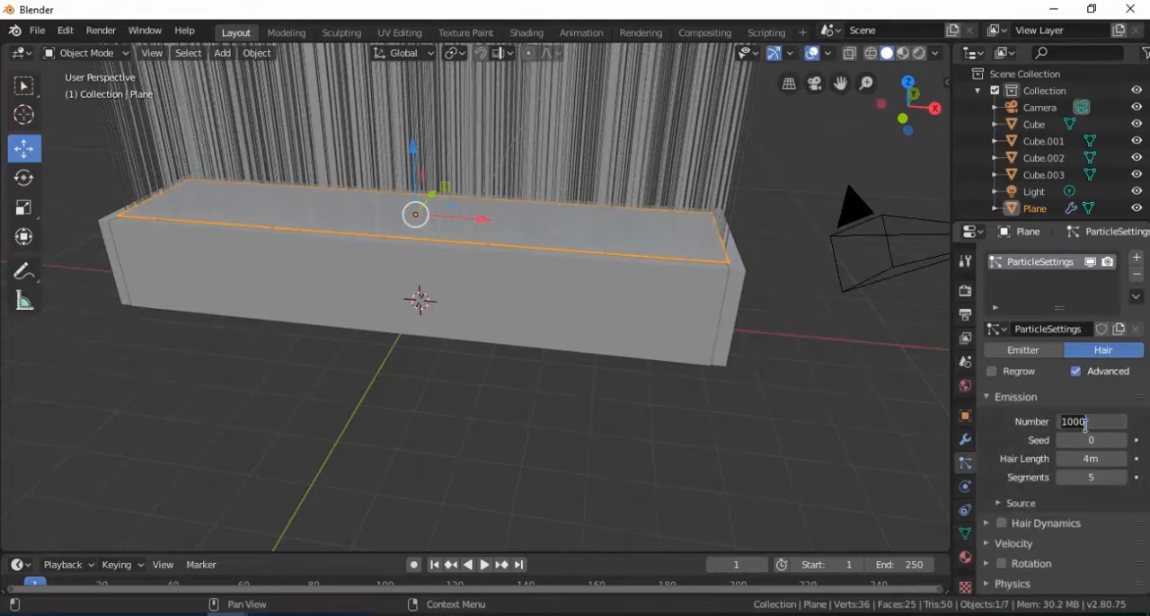
pyautogui.write('35000')
pyautogui.press('Return')
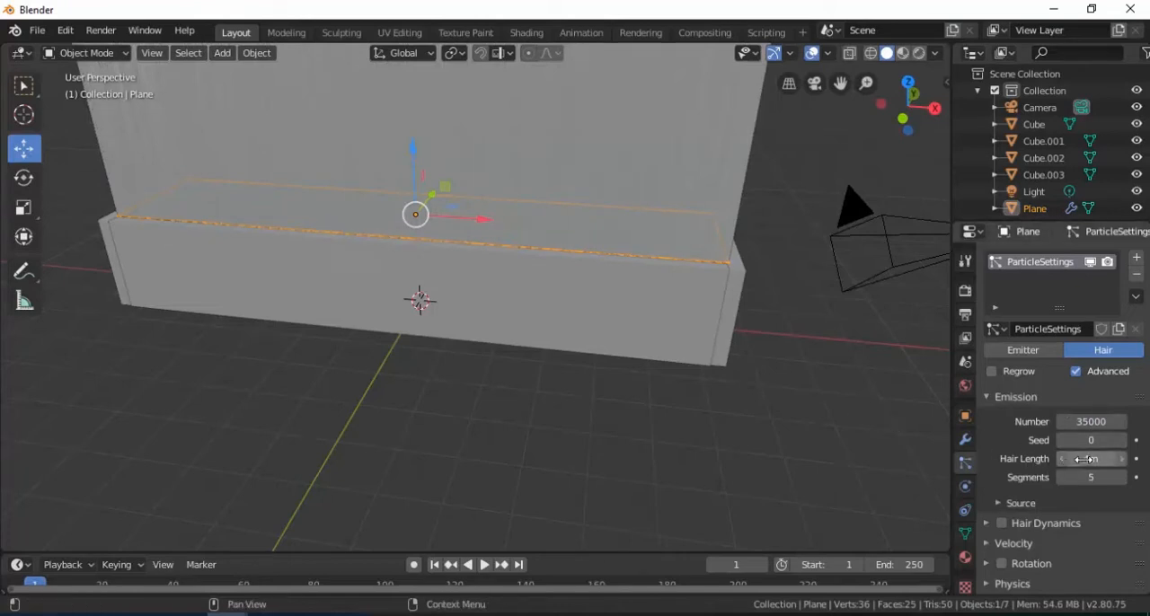
# Step: Shorten the hair length to 0.29 m and check the strands along the box
pyautogui.moveTo(1099, 459); pyautogui.dragTo(1010, 459)
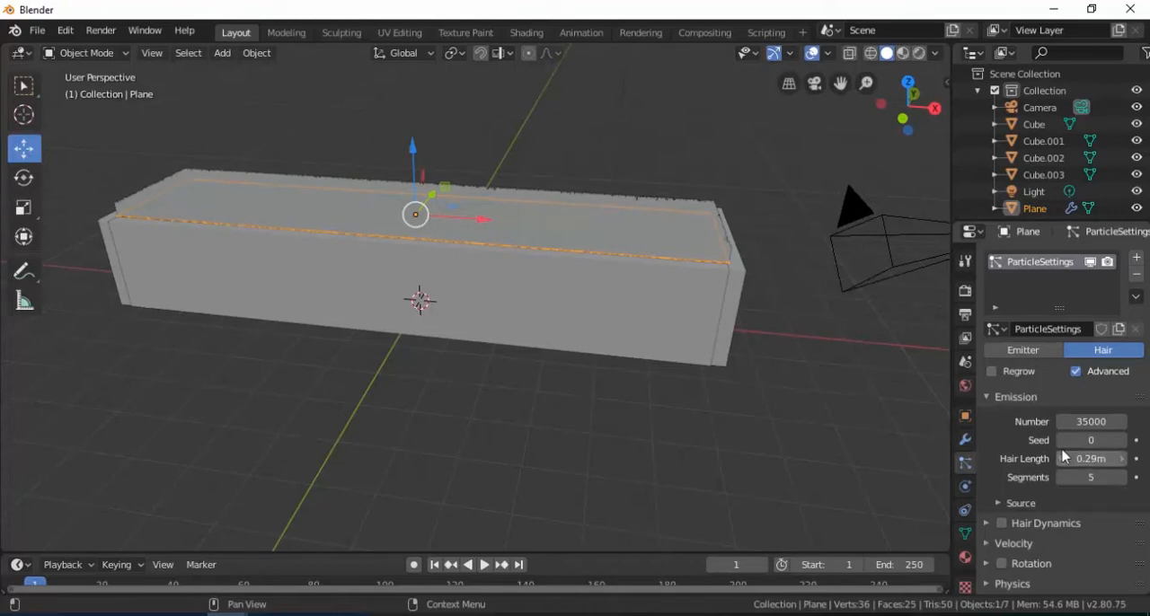
pyautogui.moveTo(662, 304); pyautogui.dragTo(654, 220, button='middle')
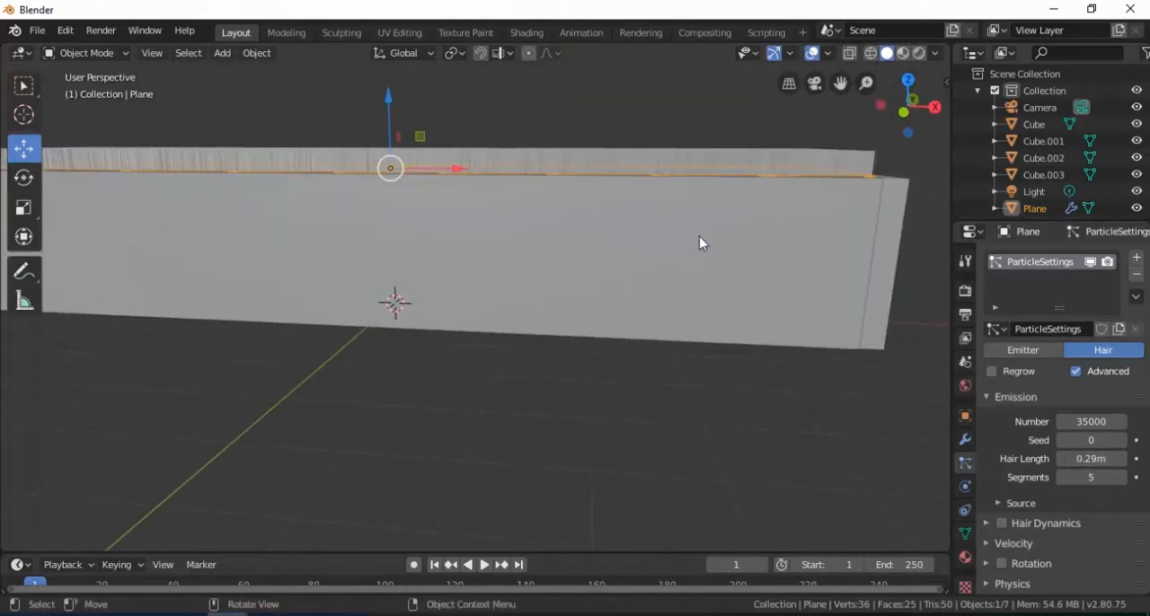
pyautogui.moveTo(713, 249); pyautogui.dragTo(1053, 460, button='middle')
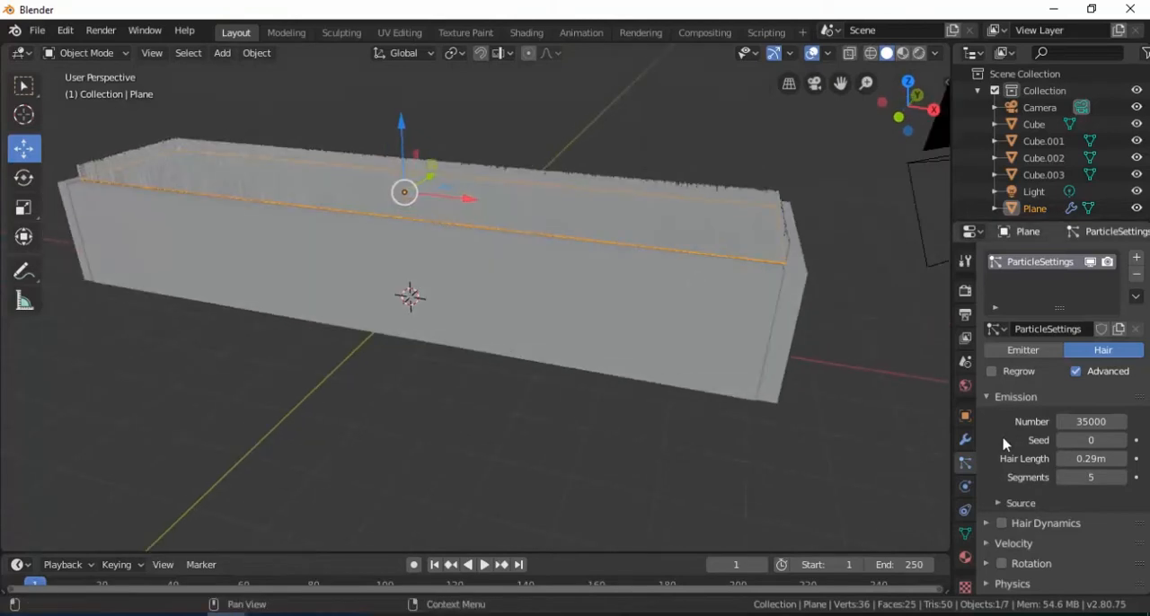
# Step: Set the Brownian force in the hair's physics settings to 0.03
pyautogui.click(986, 400)
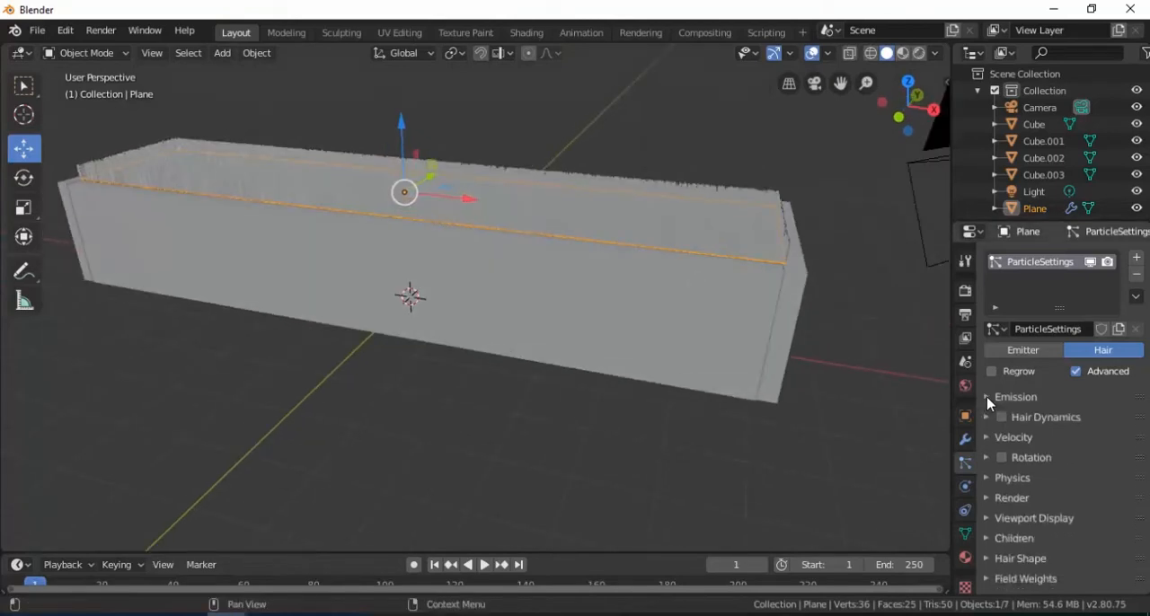
pyautogui.click(987, 400)
pyautogui.click(987, 399)
pyautogui.click(988, 482)
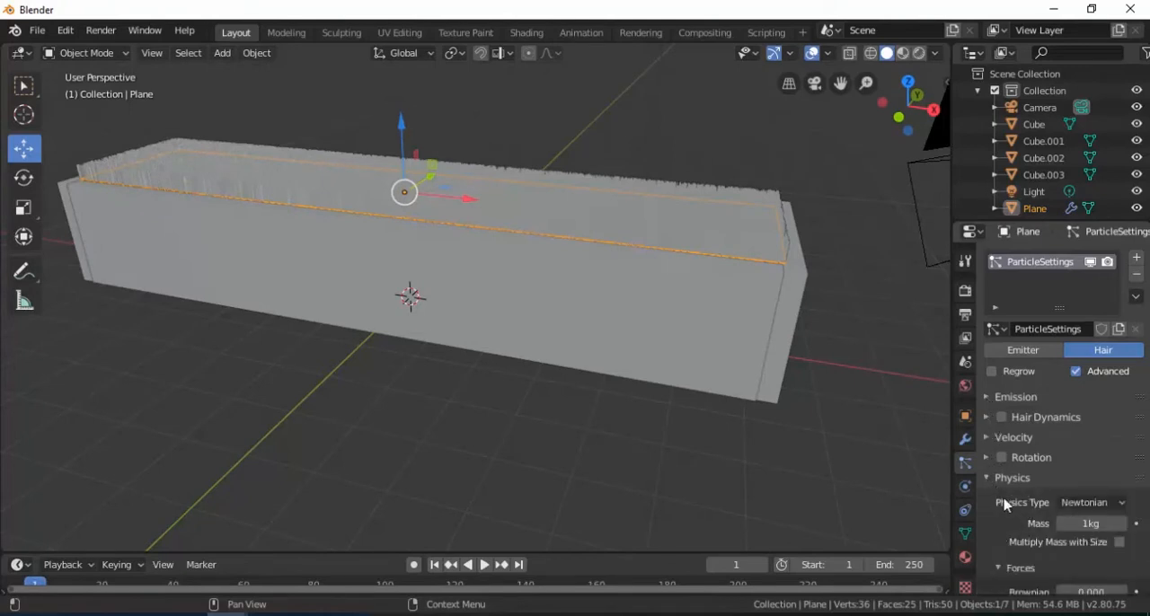
pyautogui.scroll(-2, 1010, 521)
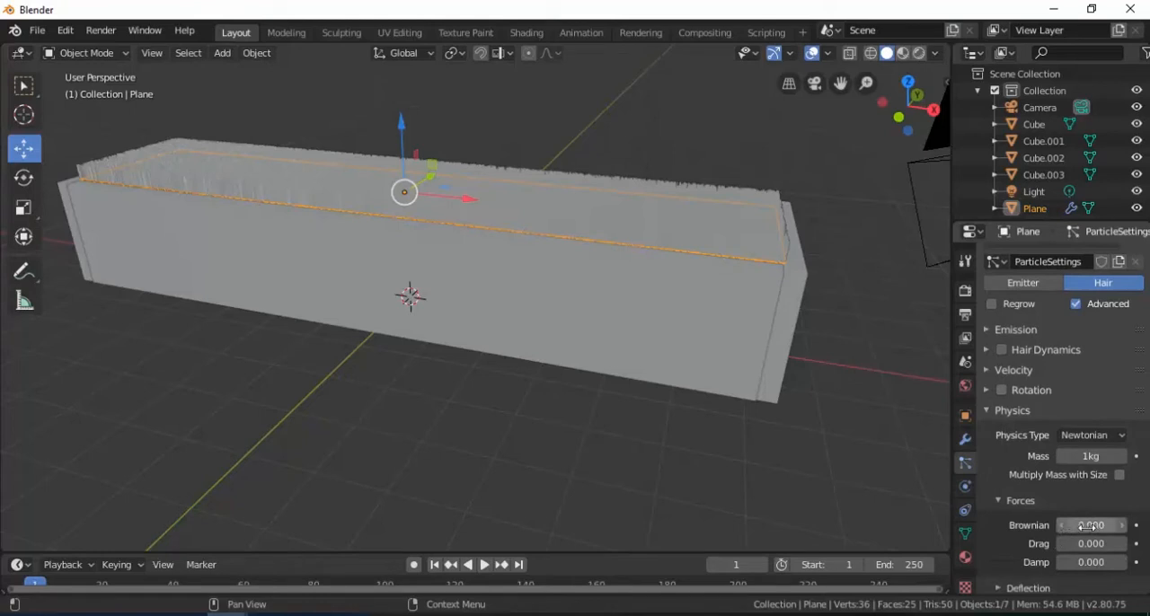
pyautogui.click(1121, 526)
pyautogui.click(1122, 526)
pyautogui.click(1122, 526)
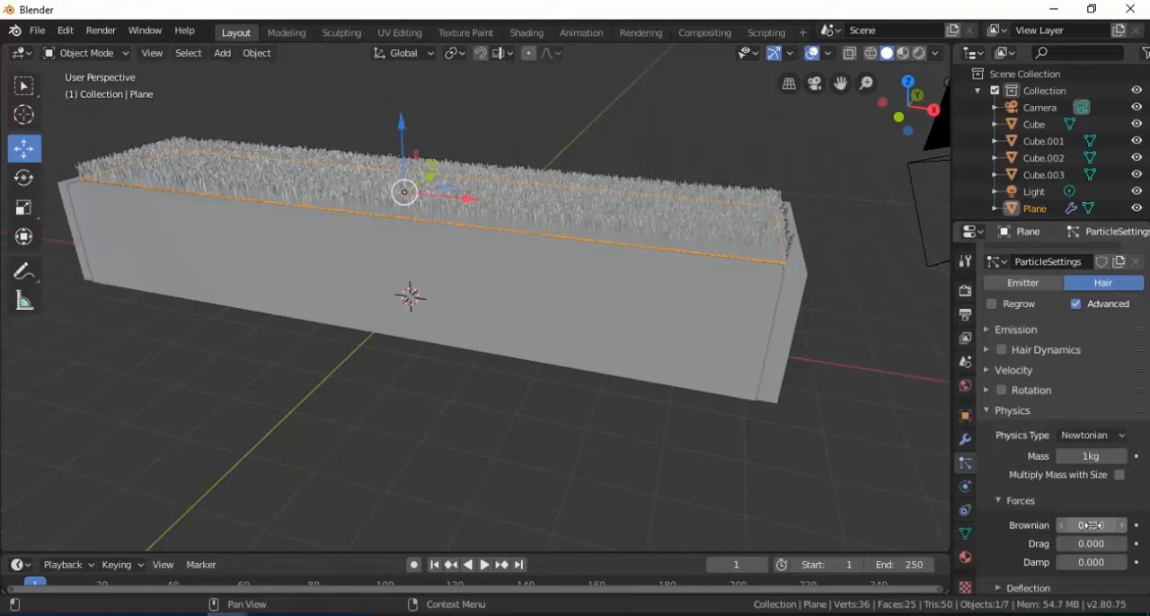
# Step: Set the Randomize value in the hair's velocity settings to 0.03
pyautogui.click(991, 411)
pyautogui.click(989, 372)
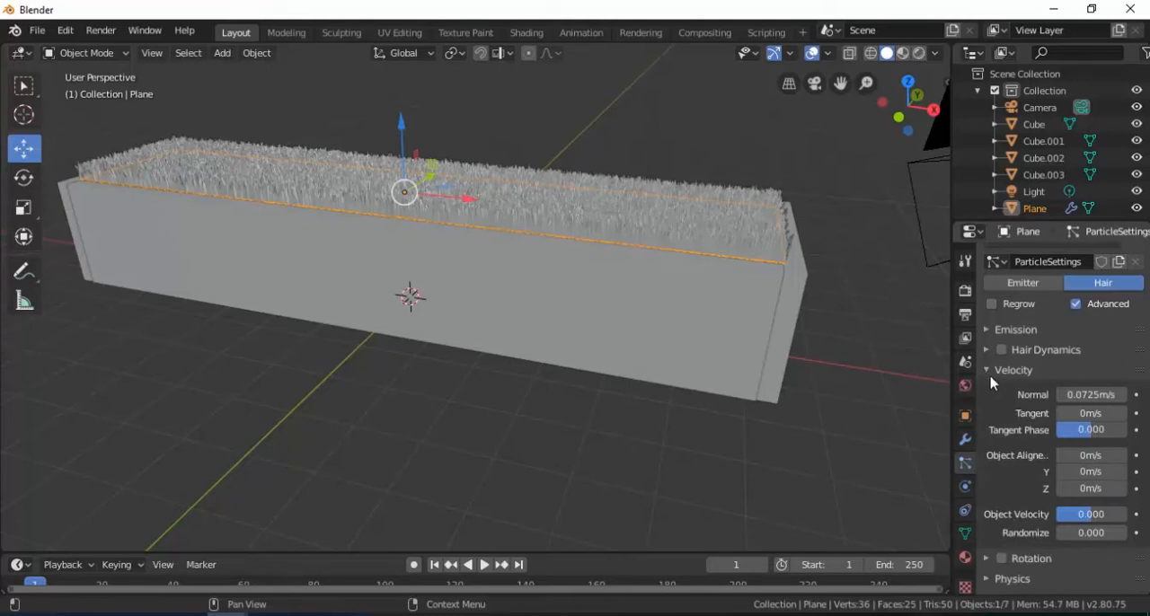
pyautogui.click(1123, 534)
pyautogui.click(1123, 534)
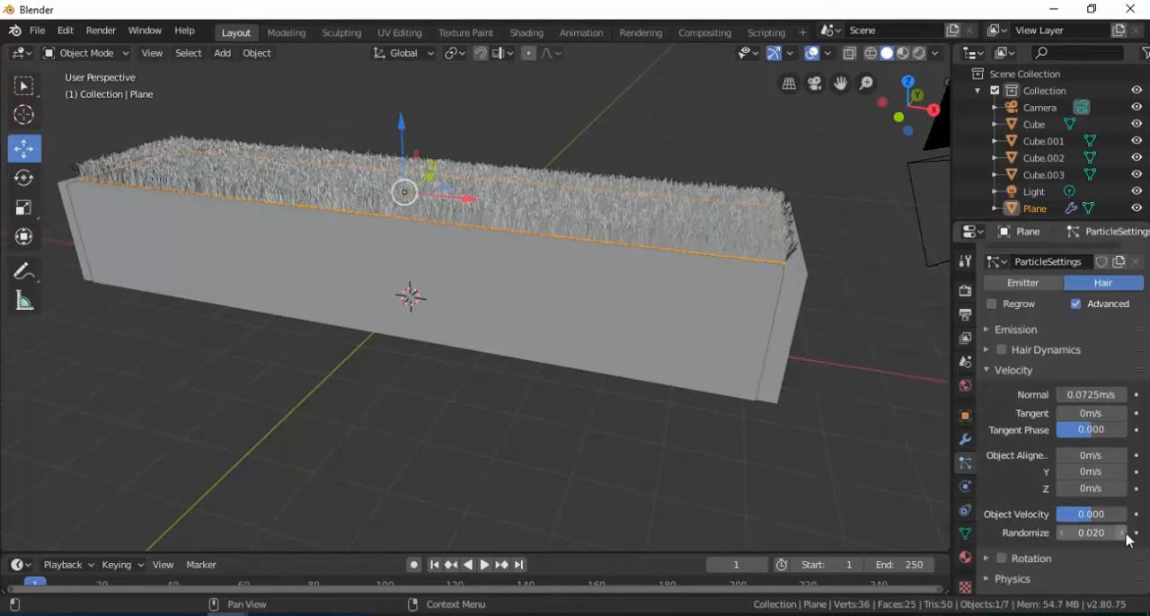
pyautogui.click(1123, 534)
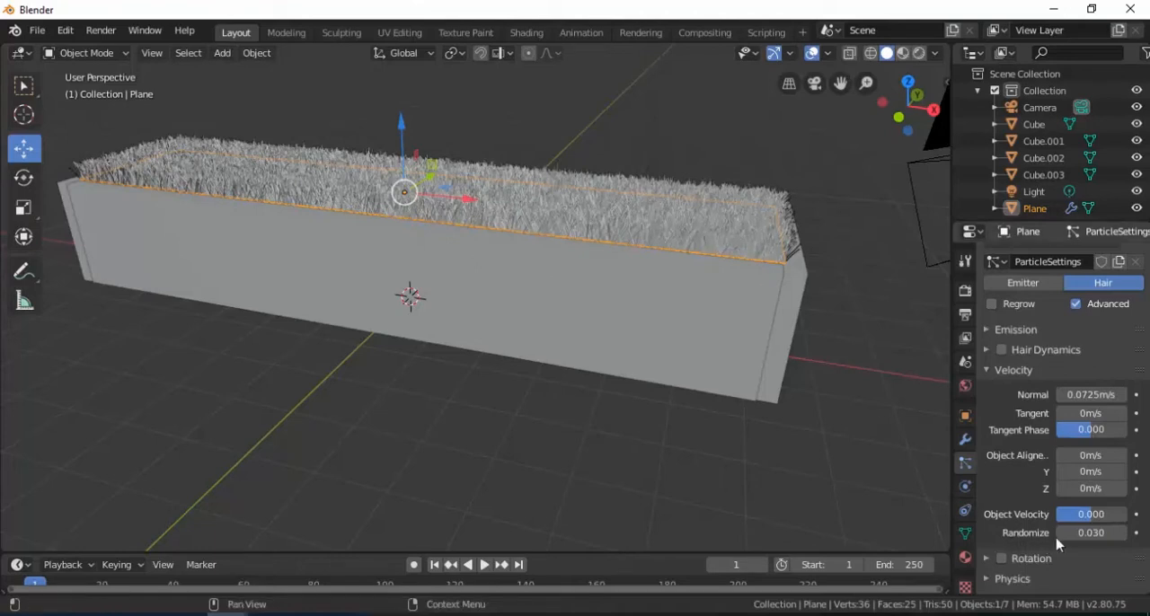
pyautogui.click(989, 371)
# Step: Reduce the hair length to 0.14 m and check the shorter grass from above
pyautogui.scroll(2, 994, 381)
pyautogui.scroll(-3, 994, 381)
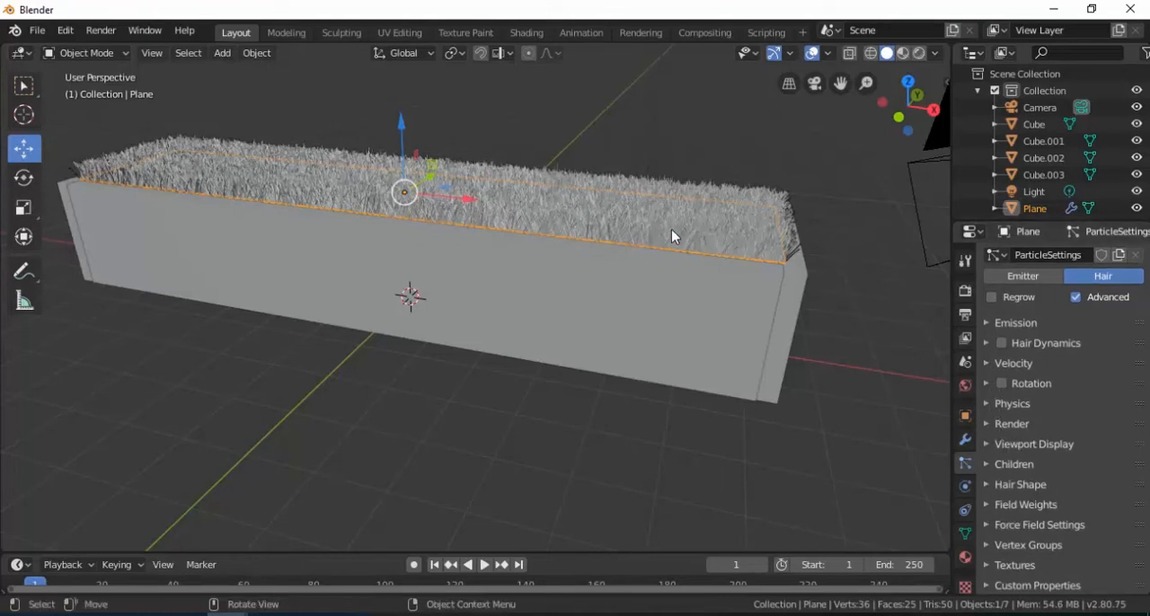
pyautogui.moveTo(680, 224)
pyautogui.mouseDown(button='middle')
pyautogui.moveTo(693, 200)
pyautogui.moveTo(667, 214)
pyautogui.mouseUp(button='middle')
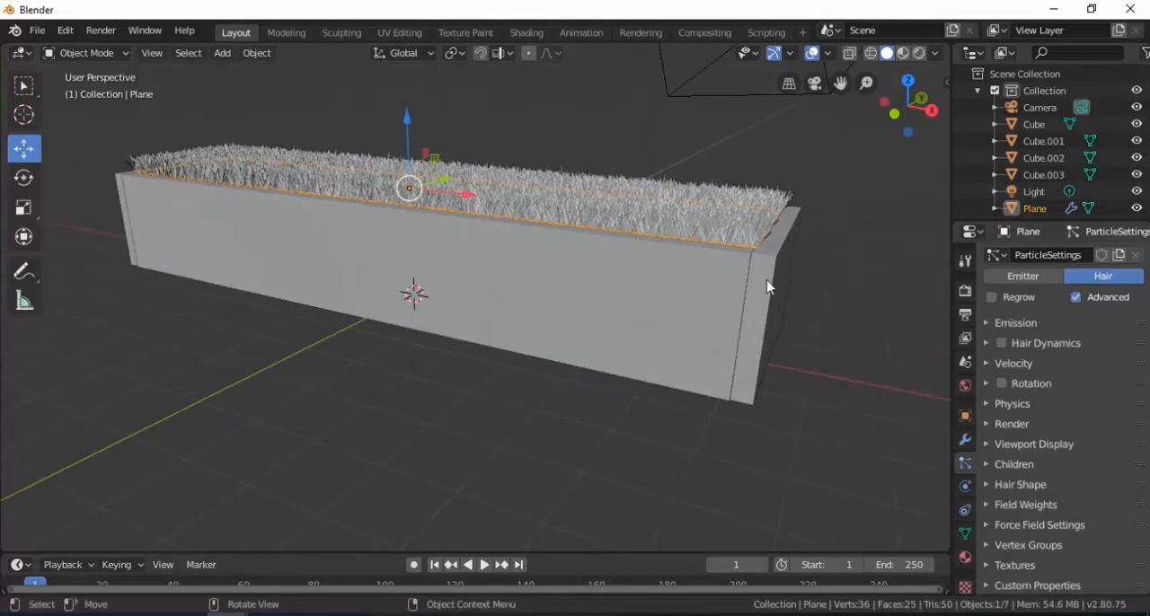
pyautogui.moveTo(765, 282); pyautogui.dragTo(747, 231, button='middle')
pyautogui.scroll(2, 1019, 404)
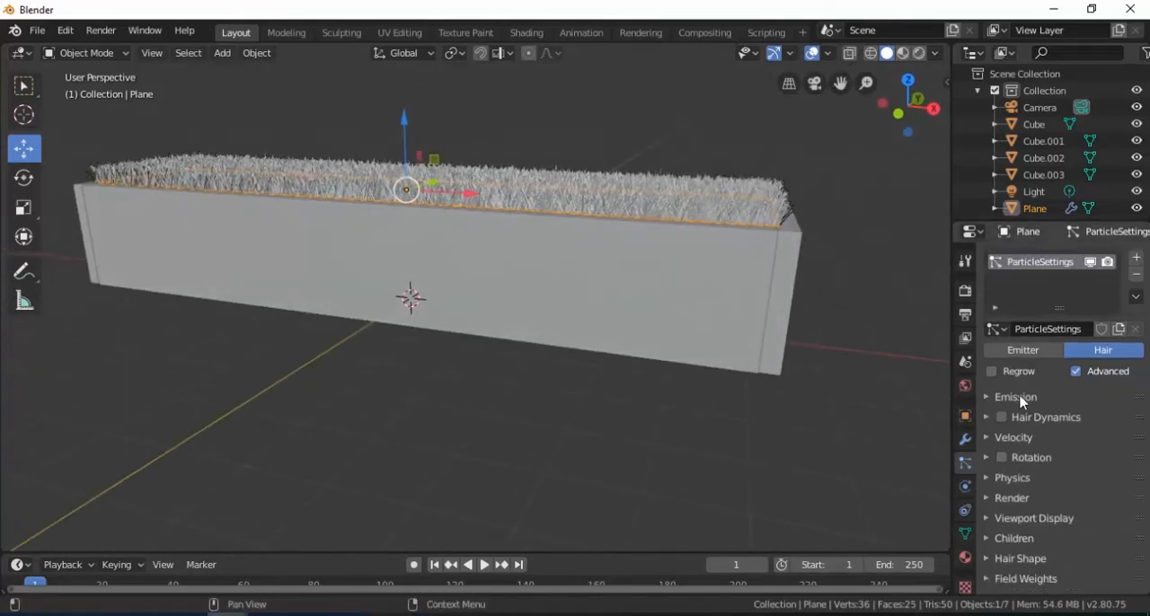
pyautogui.click(992, 399)
pyautogui.moveTo(1066, 462); pyautogui.dragTo(1005, 462)
pyautogui.hotkey('alt', 'a')
pyautogui.moveTo(589, 213); pyautogui.dragTo(619, 246, button='middle')
pyautogui.click(629, 250)
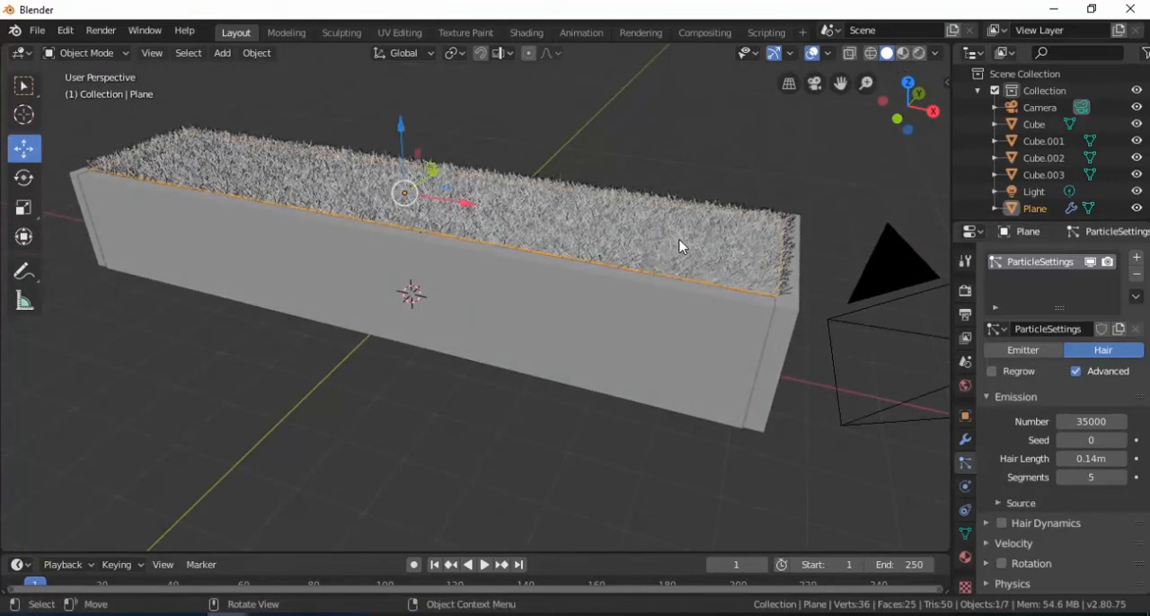
# Step: Create a new material for the grass plane and turn off its use of nodes
pyautogui.click(966, 558)
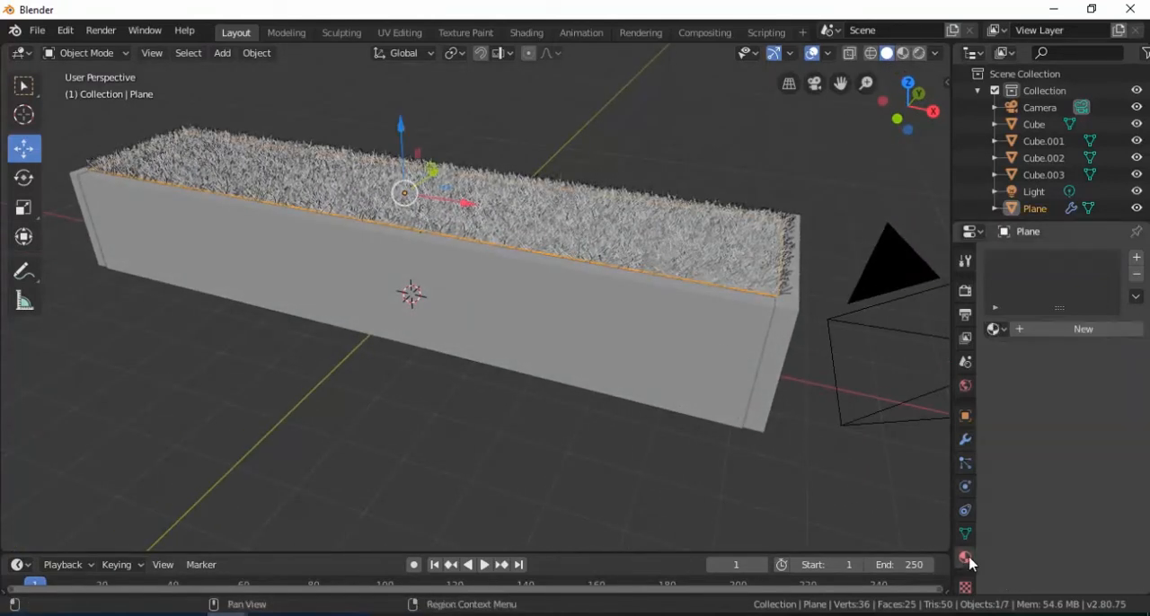
pyautogui.click(1053, 337)
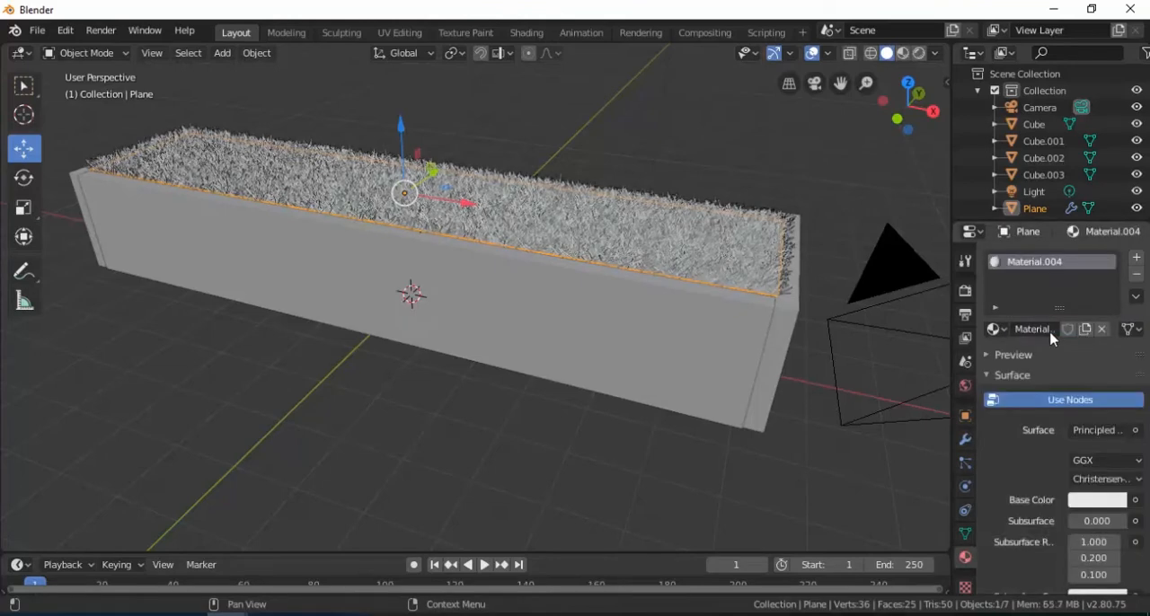
pyautogui.click(1062, 405)
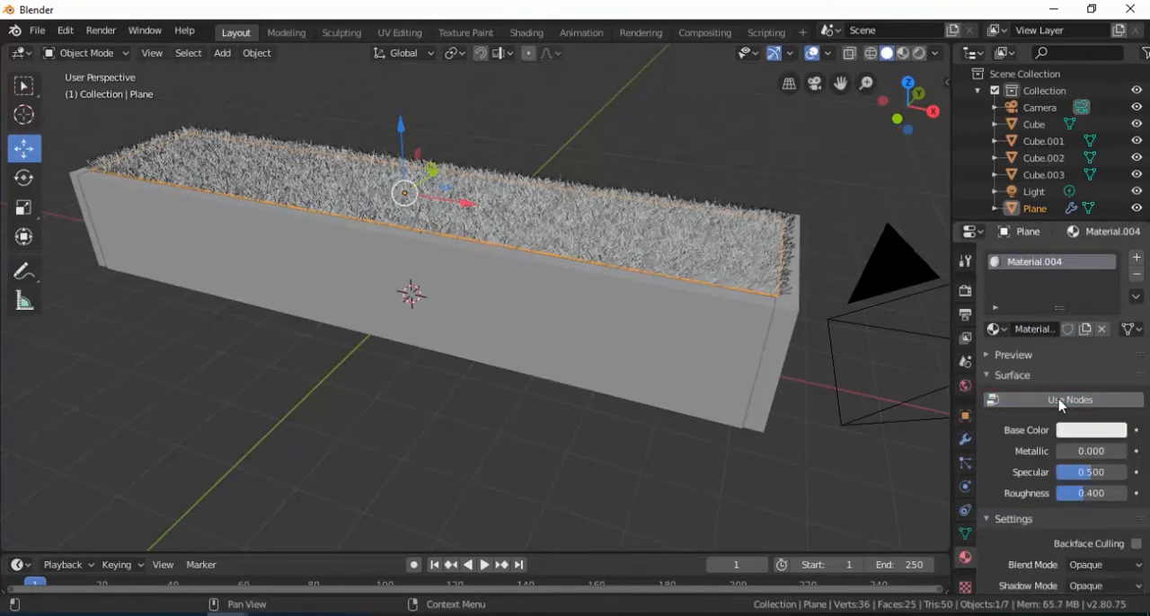
# Step: Set the material's base color to a darker green with hue about 0.266, saturation 1 and value about 0.76, then deselect the plane
pyautogui.click(1087, 431)
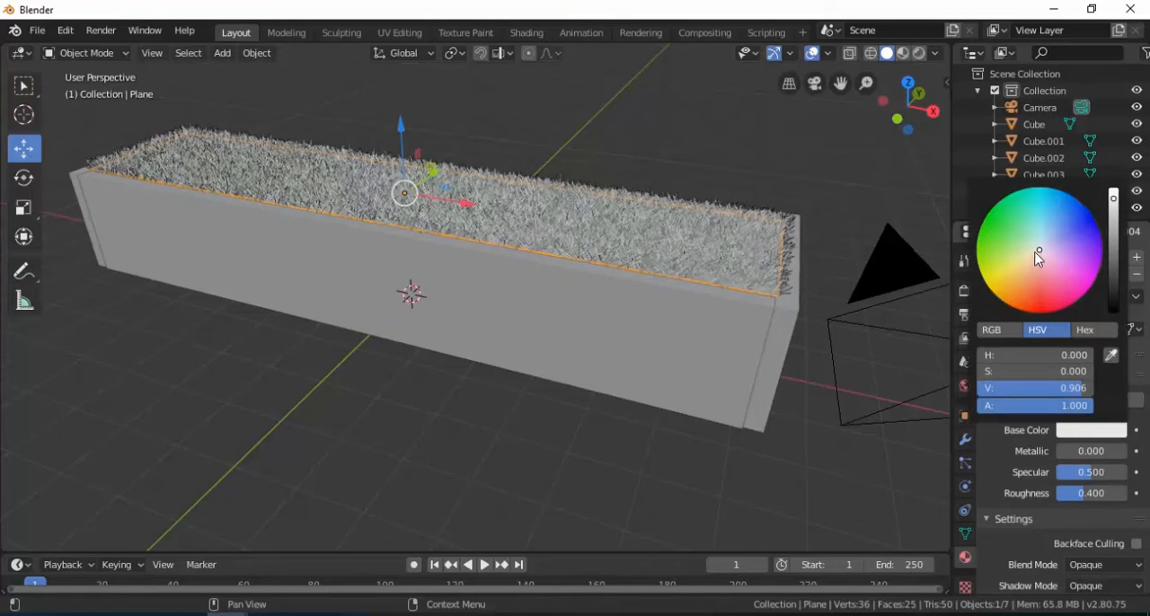
pyautogui.moveTo(1039, 258); pyautogui.dragTo(977, 244)
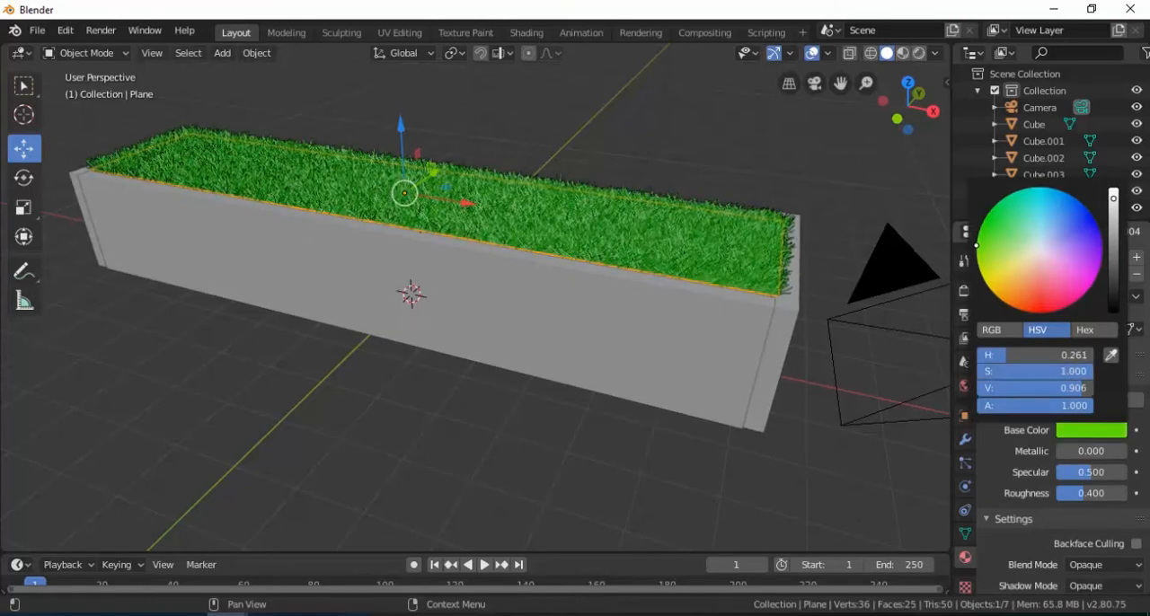
pyautogui.click(1111, 222)
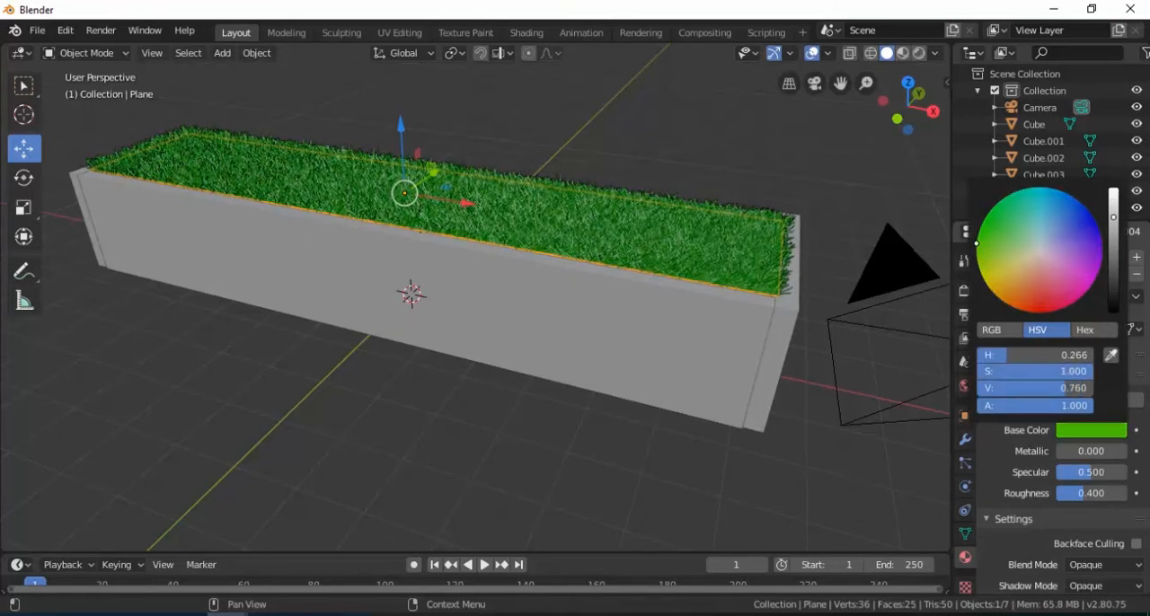
pyautogui.click(813, 183)
pyautogui.moveTo(495, 231); pyautogui.dragTo(596, 252, button='middle')
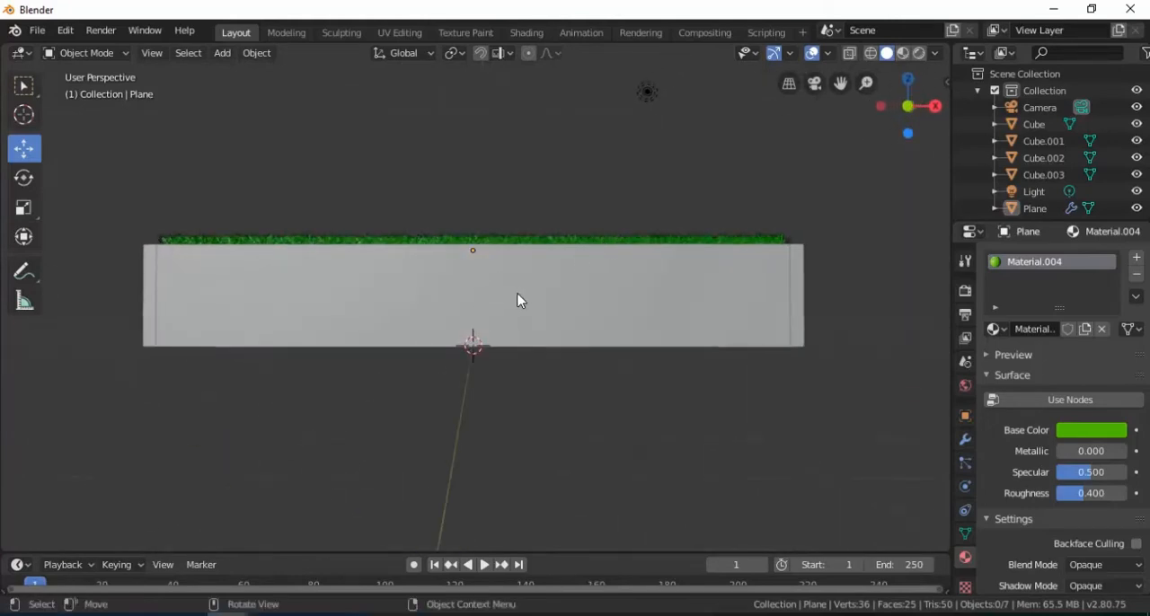
pyautogui.moveTo(532, 288)
pyautogui.mouseDown(button='middle')
pyautogui.moveTo(534, 316)
pyautogui.moveTo(531, 288)
pyautogui.mouseUp(button='middle')
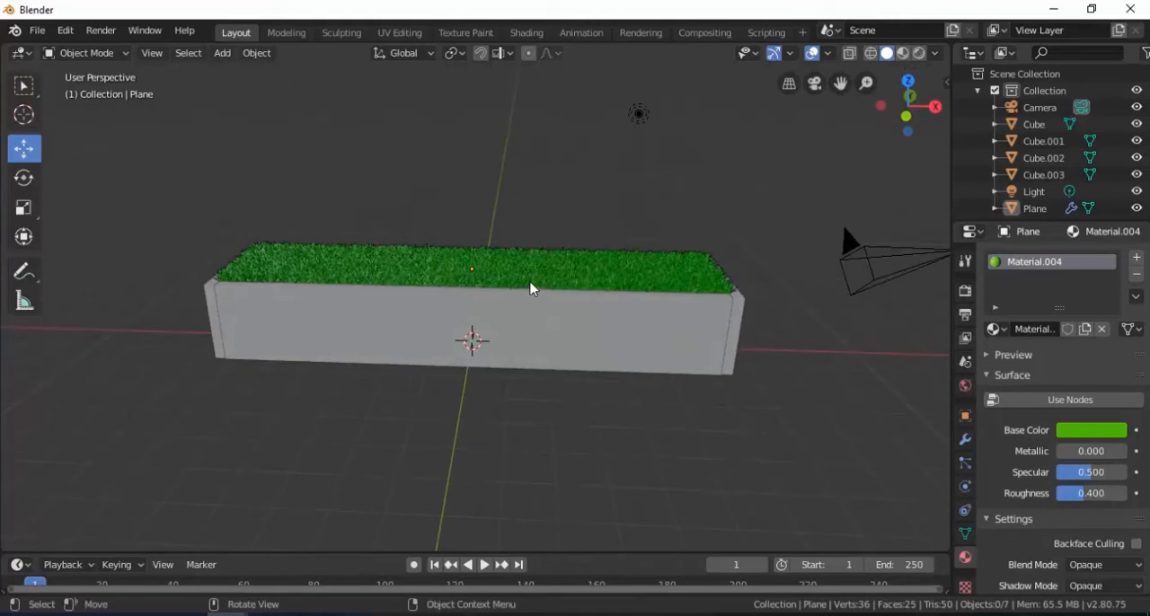
pyautogui.hotkey('shift', 'a')
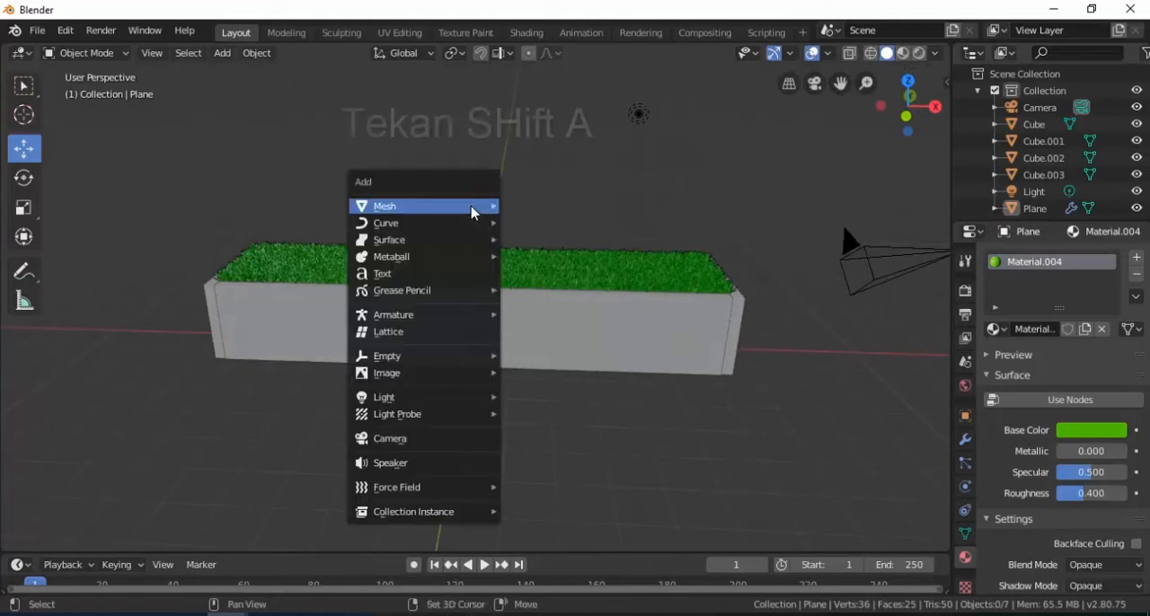
pyautogui.moveTo(482, 226)
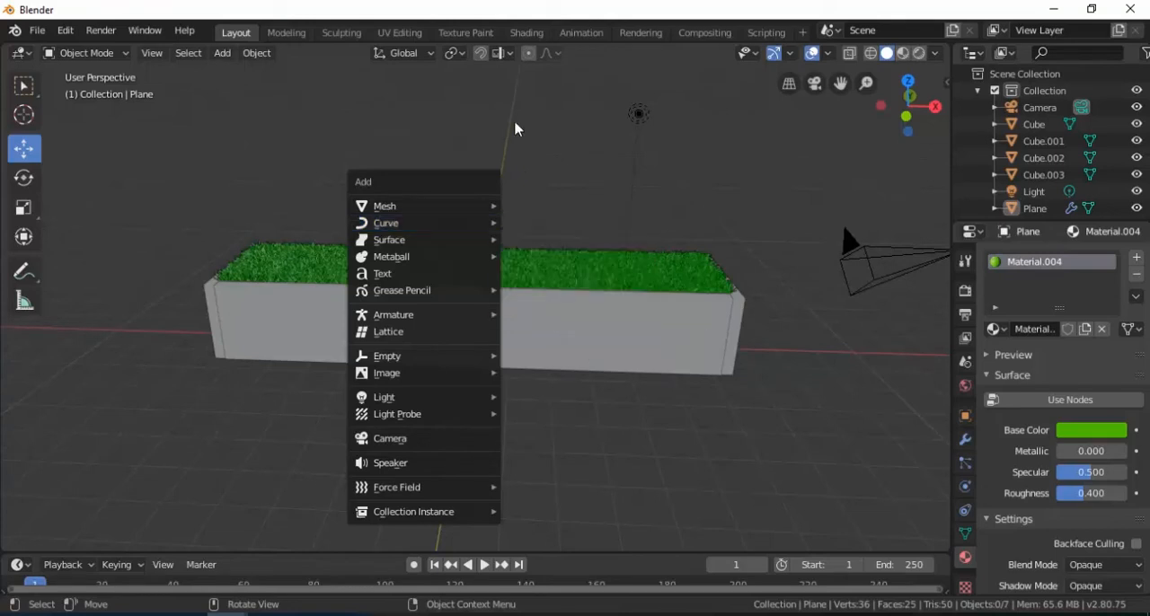
# Step: Search the preferences' add-ons for "sapling" and check that Add Curve: Sapling Tree Gen is enabled
pyautogui.click(68, 36)
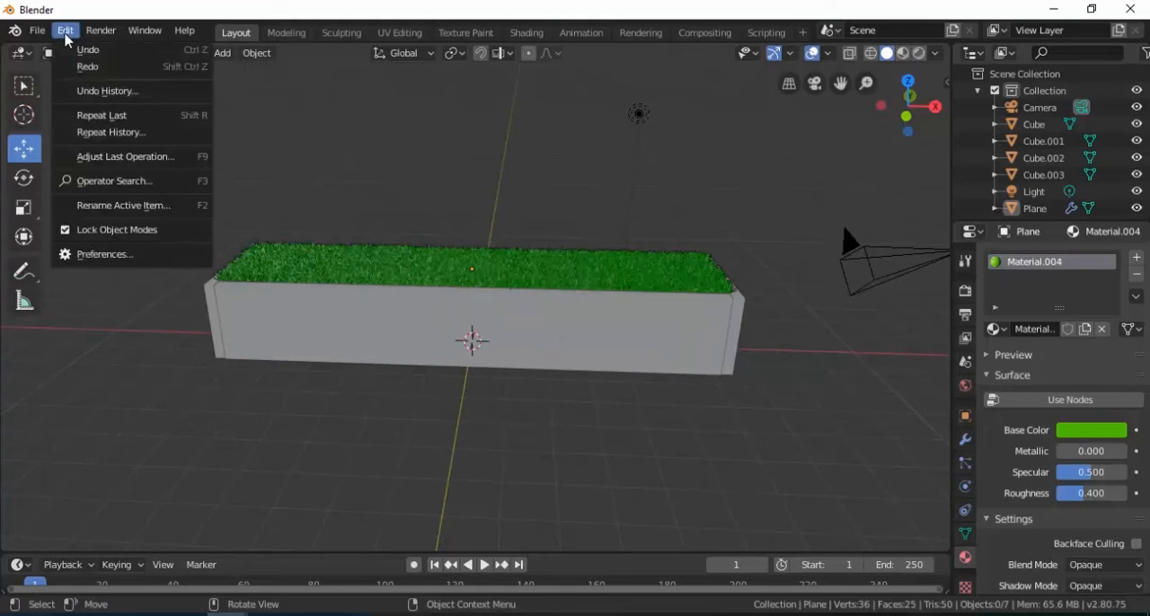
pyautogui.click(124, 256)
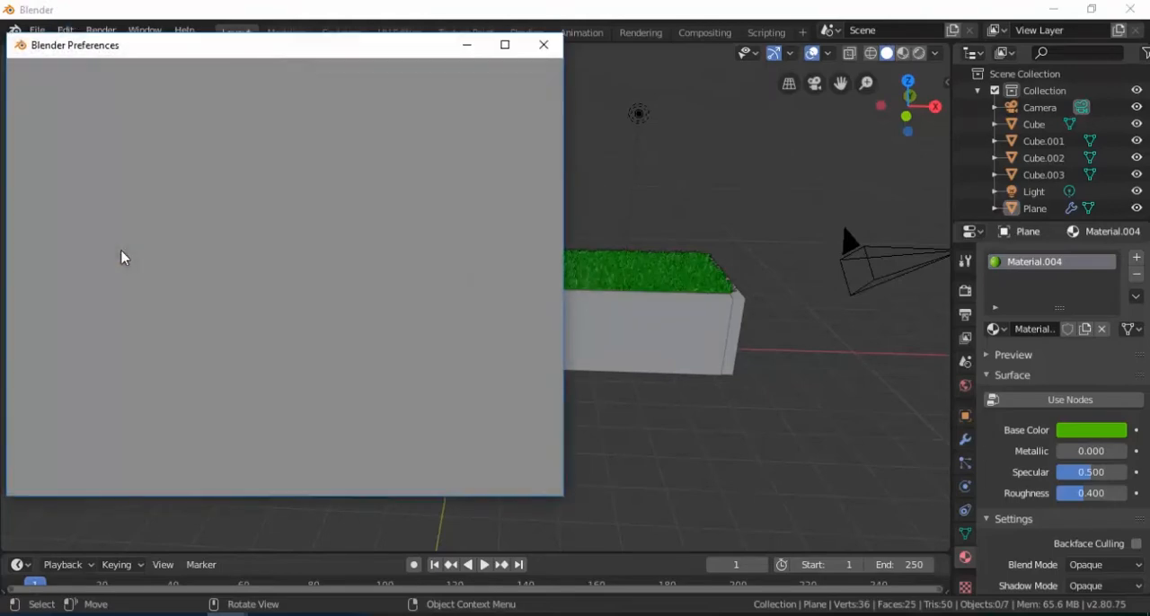
pyautogui.click(45, 216)
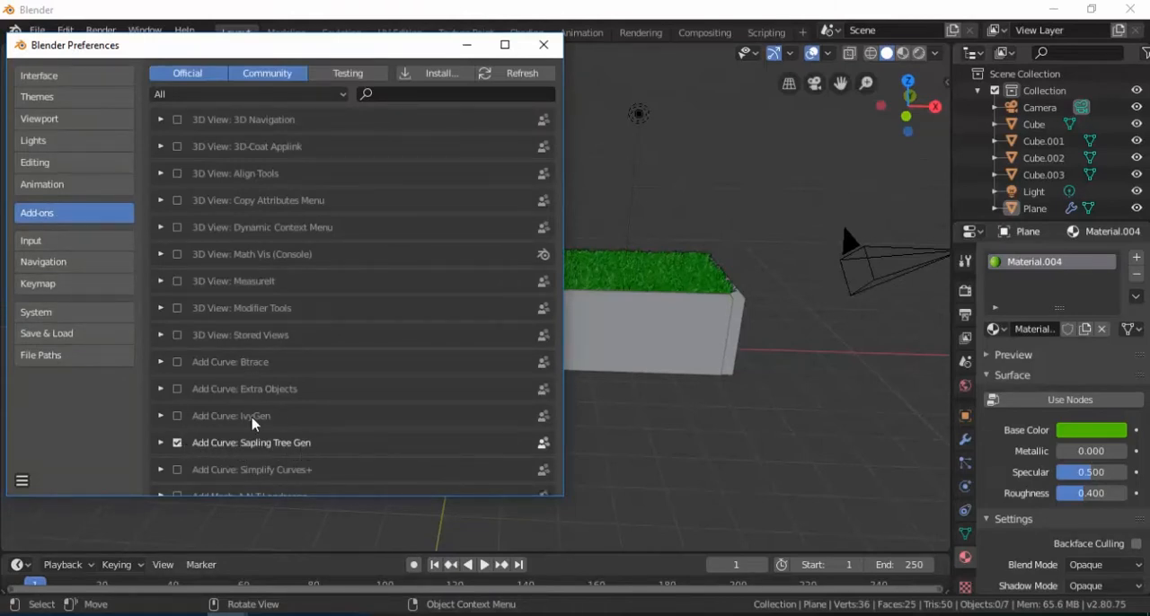
pyautogui.click(379, 93)
pyautogui.write('sapling')
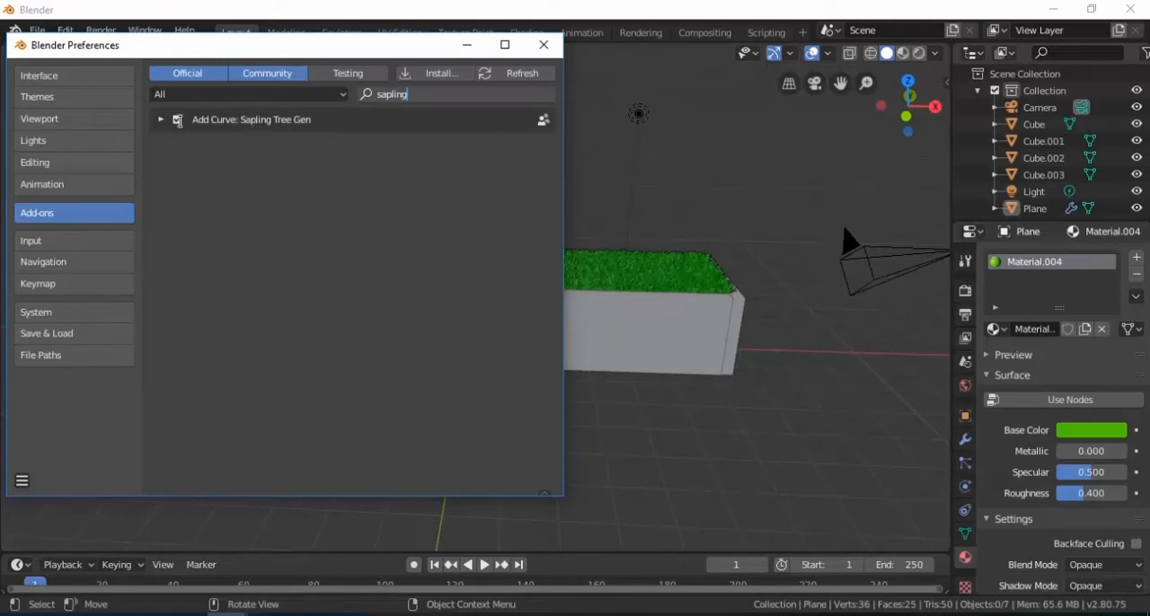
pyautogui.click(544, 44)
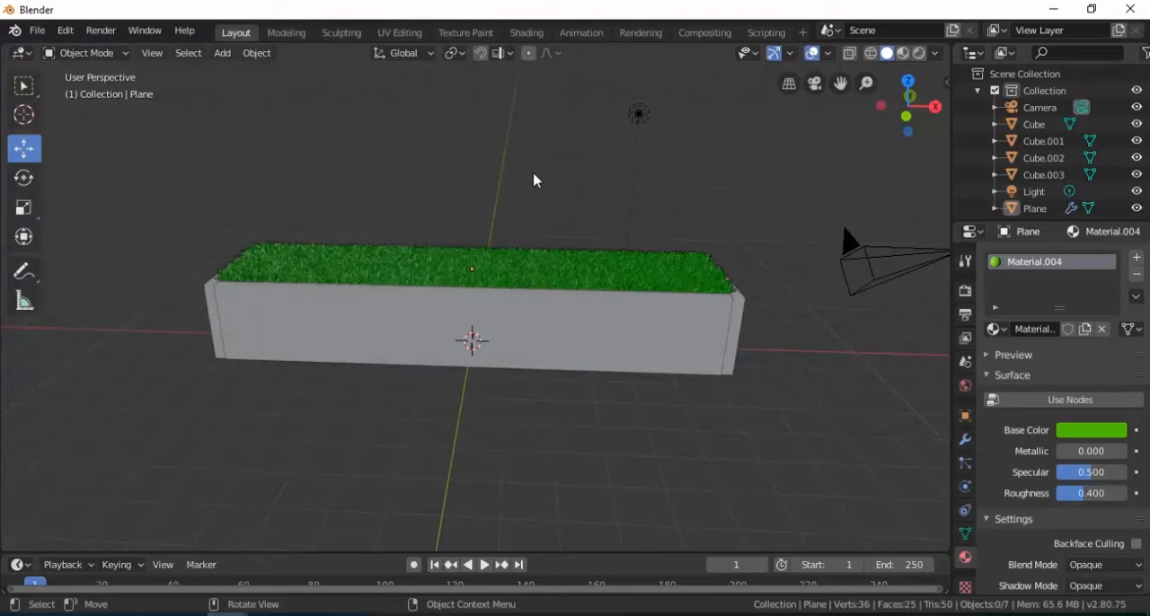
pyautogui.hotkey('shift', 'a')
pyautogui.moveTo(531, 180)
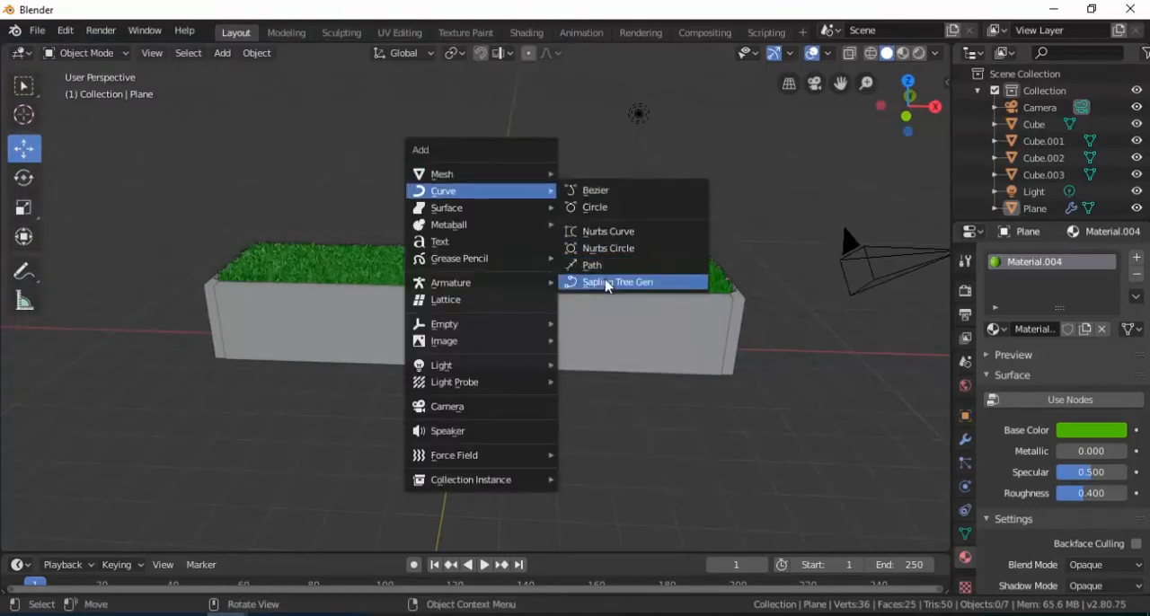
pyautogui.click(603, 285)
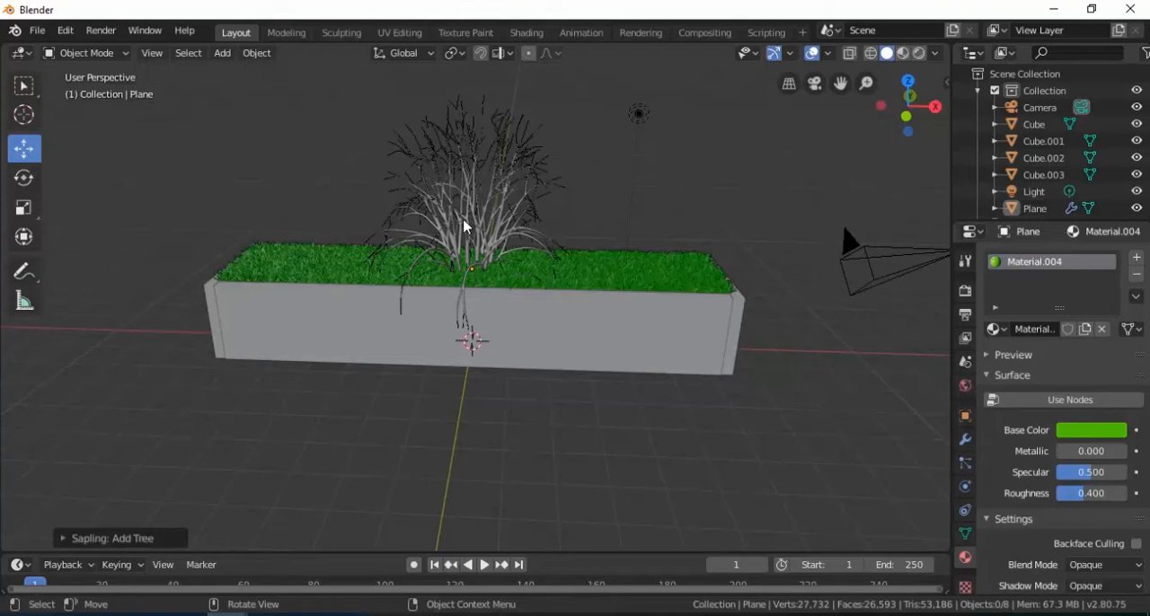
pyautogui.click(63, 538)
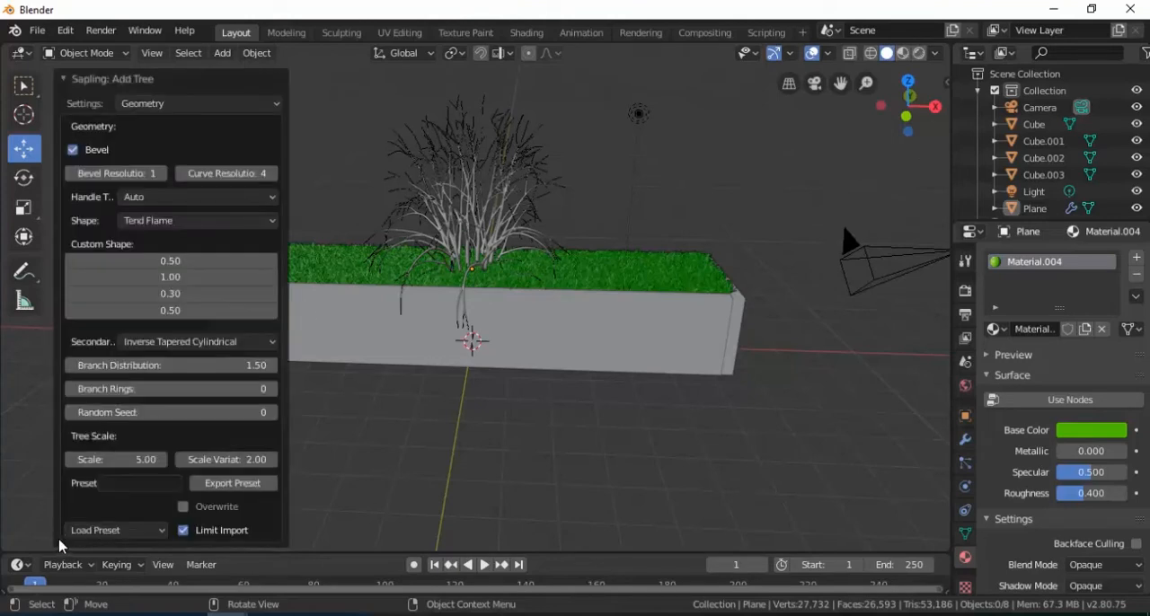
pyautogui.click(454, 243)
pyautogui.moveTo(471, 262); pyautogui.dragTo(468, 202)
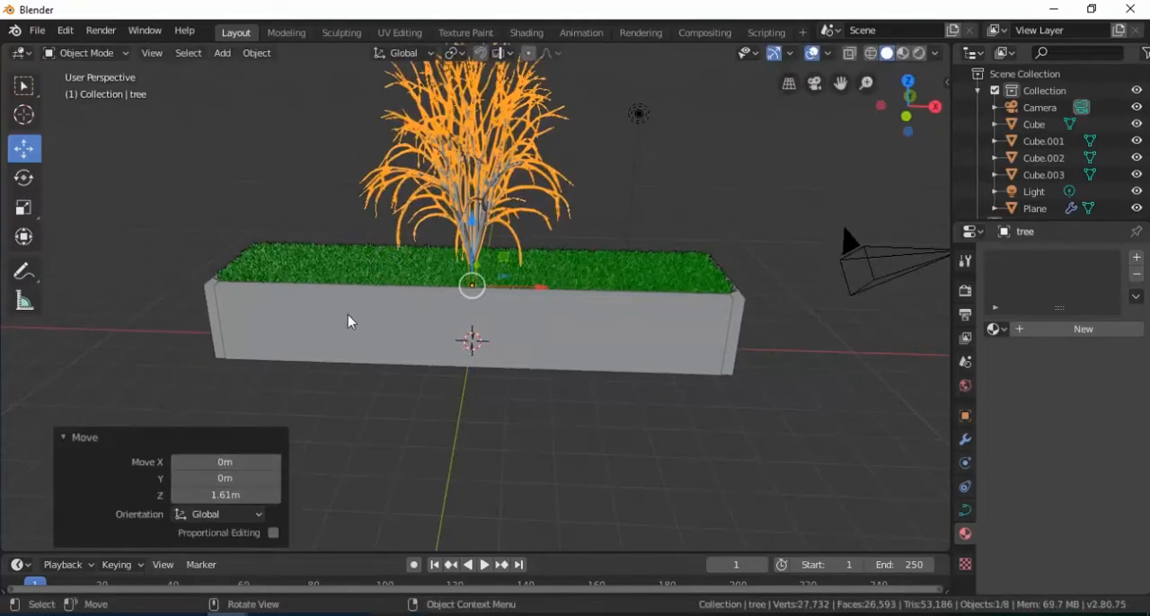
pyautogui.press('x')
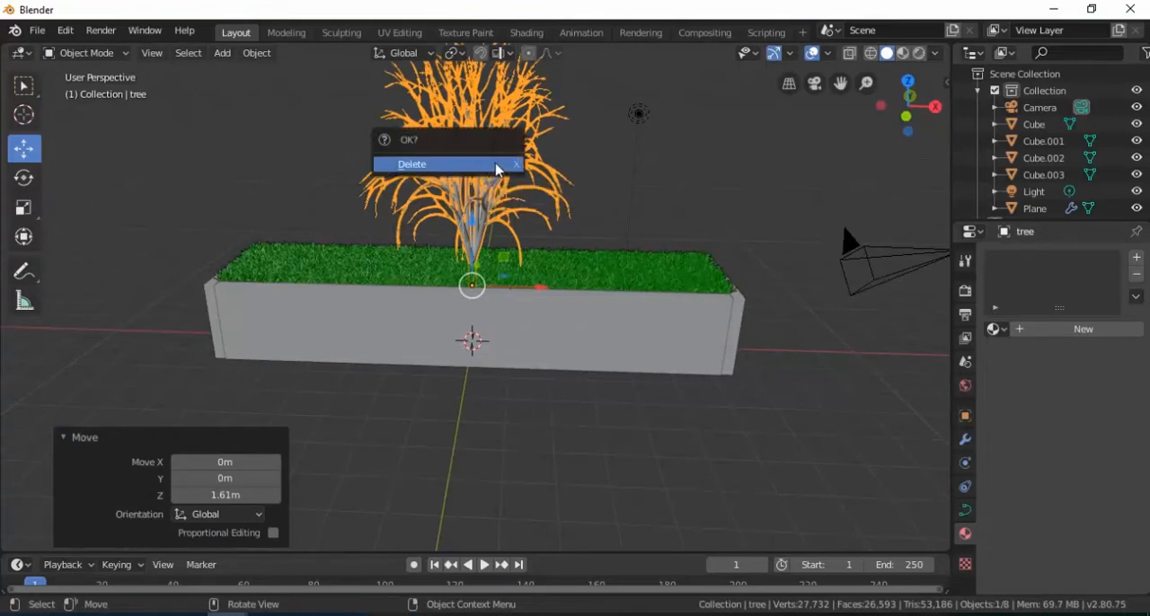
pyautogui.click(496, 169)
# Step: Add a new Sapling Tree Gen tree at the centre of the planter
pyautogui.moveTo(567, 290); pyautogui.dragTo(449, 290, button='middle')
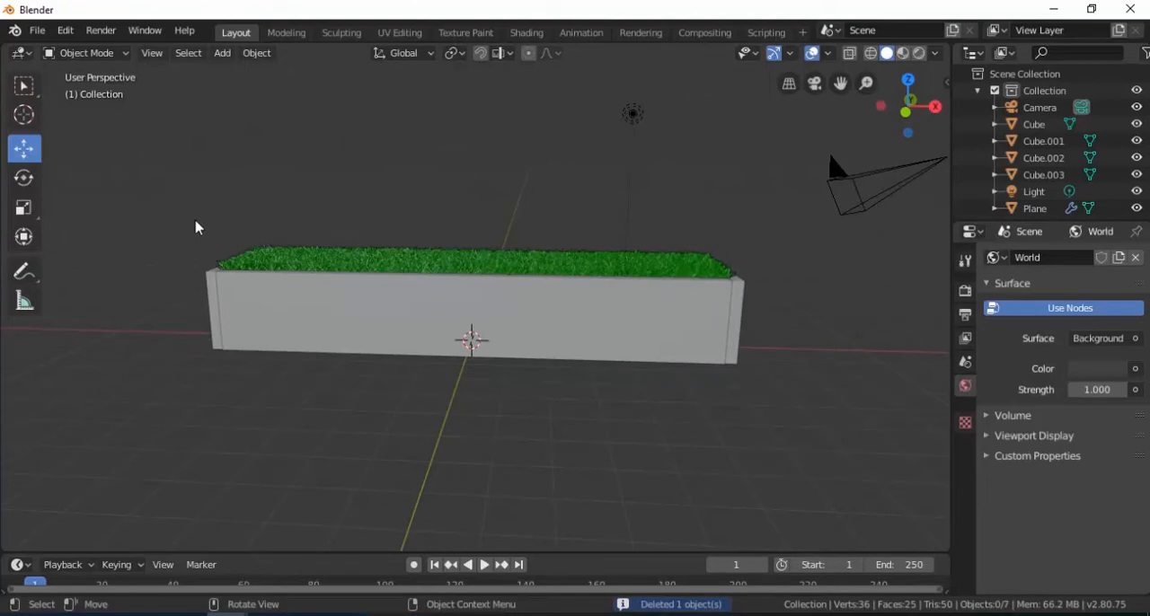
pyautogui.press('b')
pyautogui.moveTo(195, 229); pyautogui.dragTo(686, 354)
pyautogui.moveTo(495, 209); pyautogui.dragTo(497, 241)
pyautogui.click(469, 255)
pyautogui.hotkey('shift', 'a')
pyautogui.moveTo(460, 251)
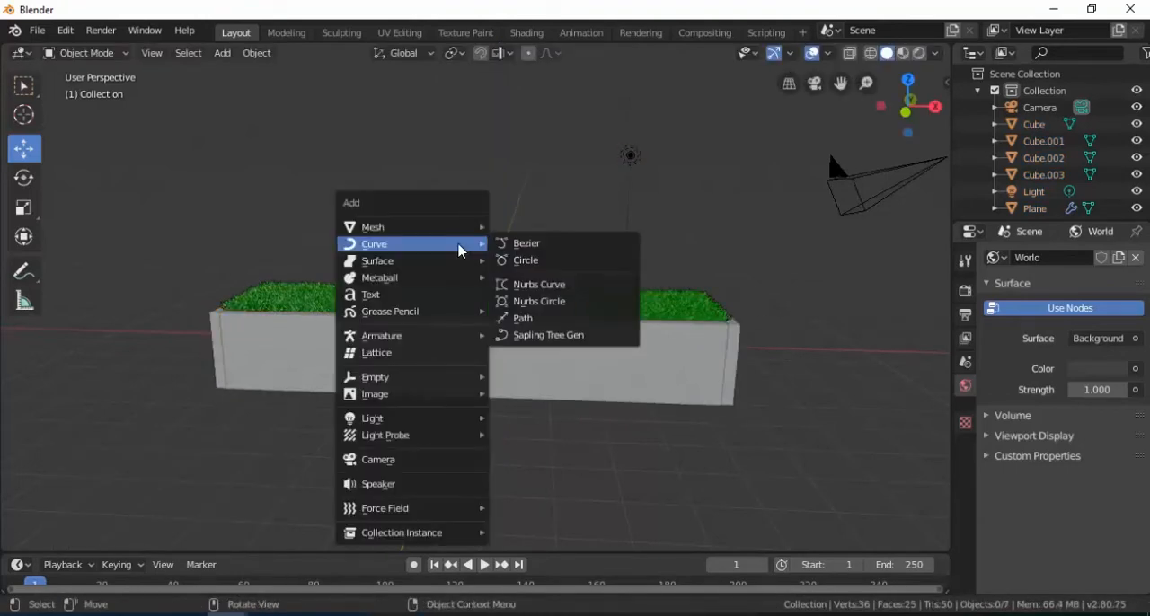
pyautogui.click(550, 335)
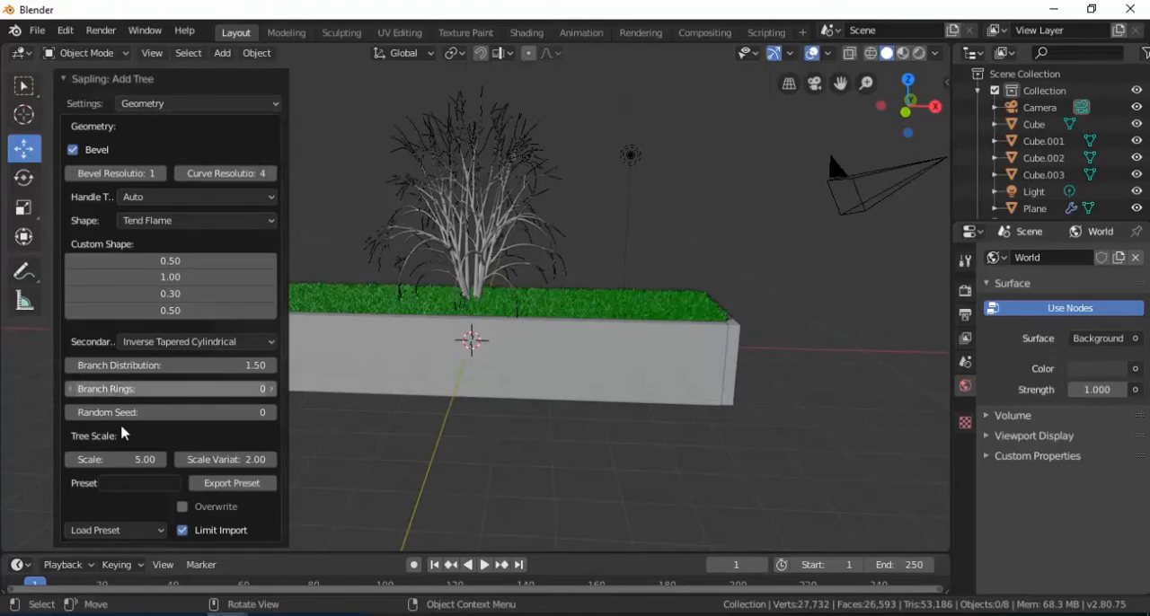
# Step: Try the white_birch and weeping_willow presets on the new tree
pyautogui.click(141, 532)
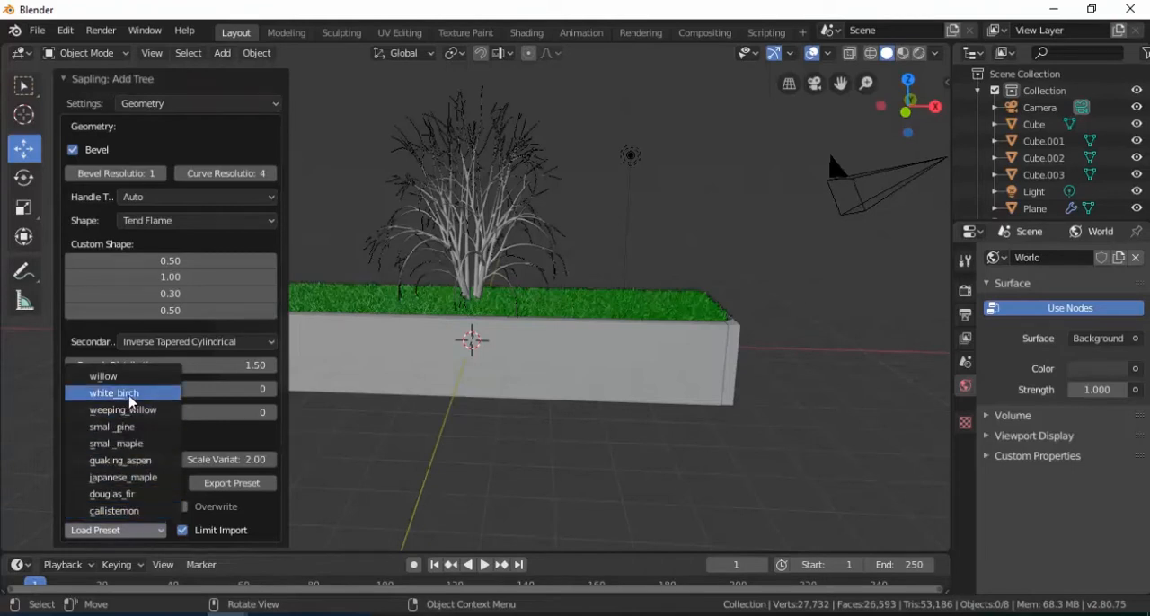
pyautogui.click(130, 395)
pyautogui.click(125, 529)
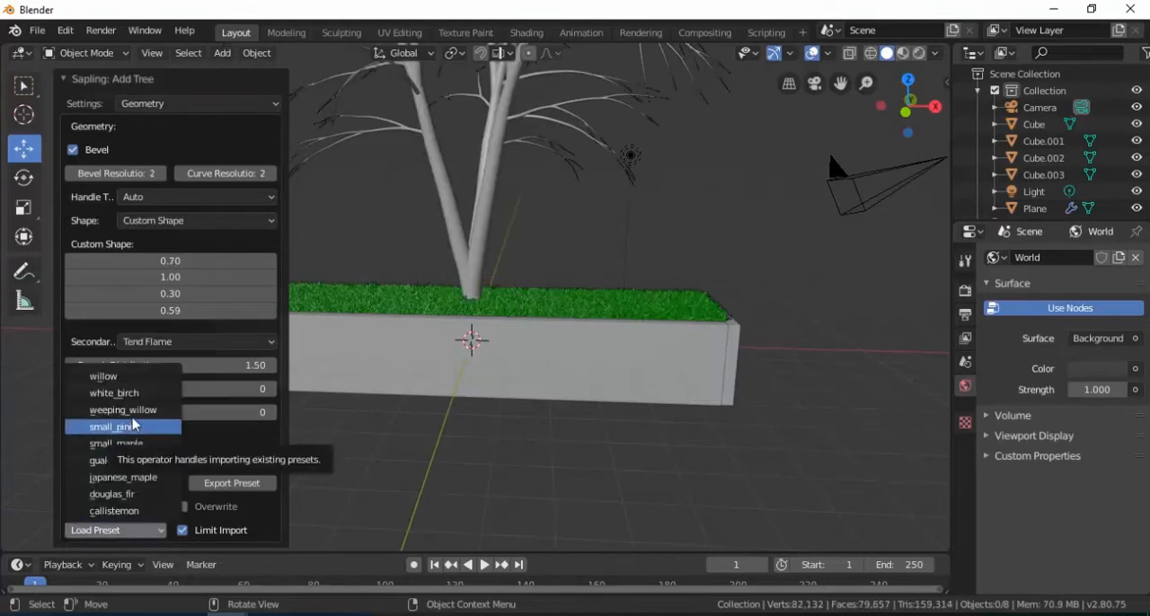
pyautogui.click(133, 412)
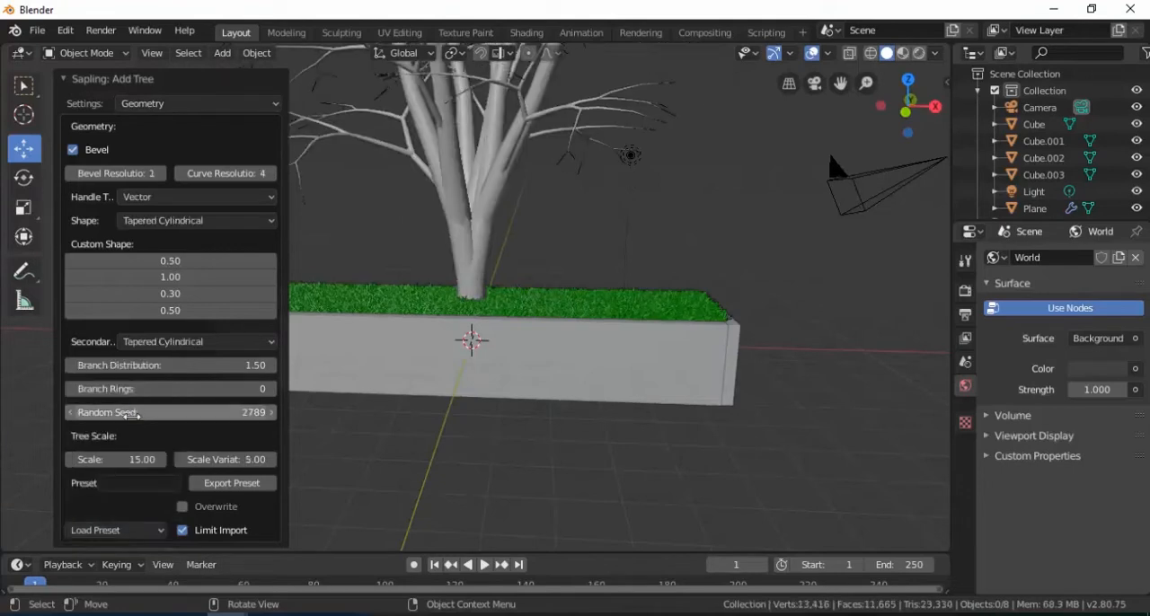
# Step: Load the small_pine preset for the tree and enable its leaves
pyautogui.click(137, 531)
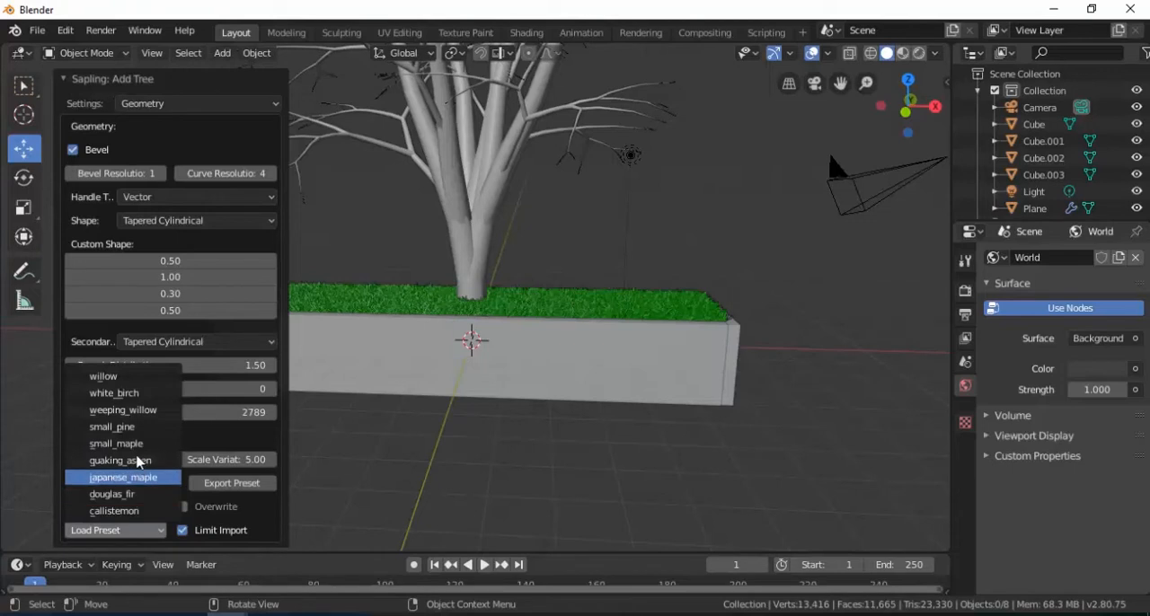
pyautogui.click(135, 430)
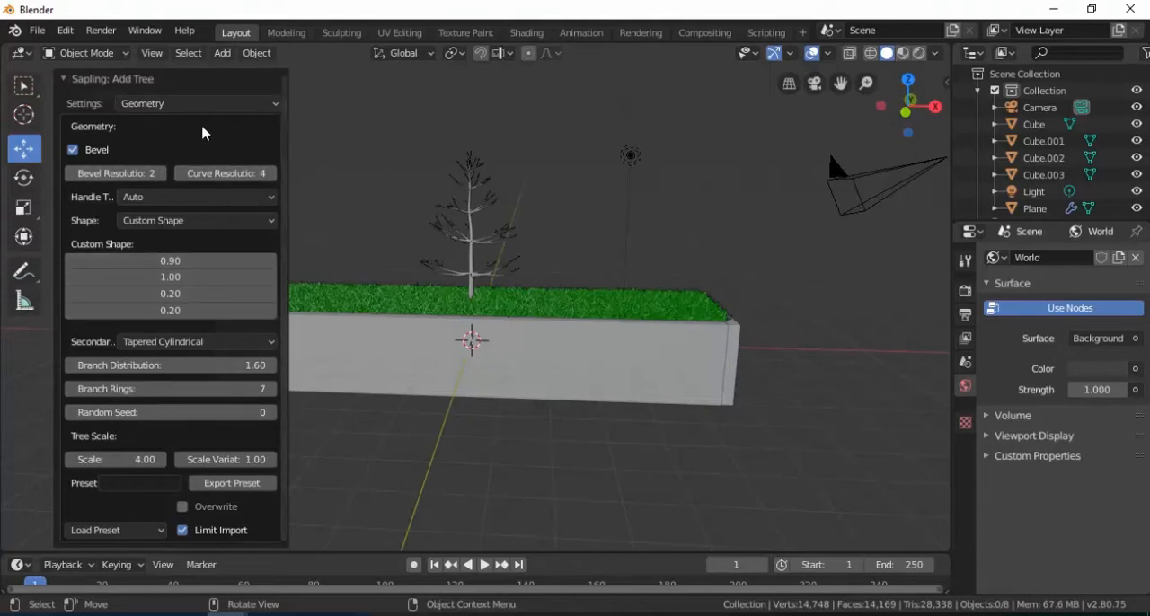
pyautogui.click(177, 106)
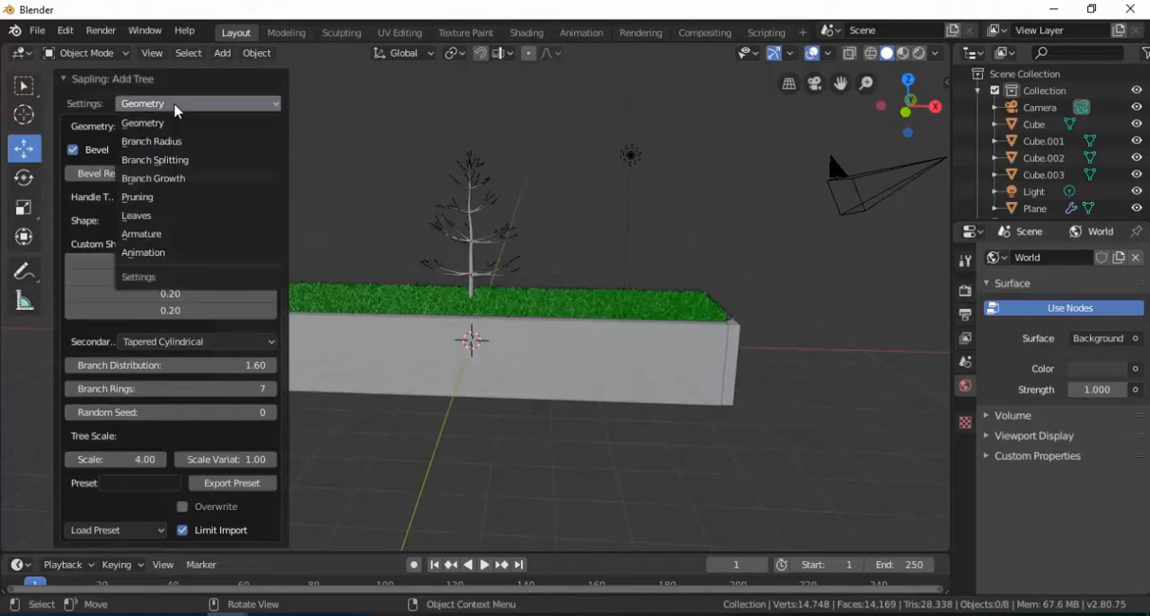
pyautogui.click(153, 217)
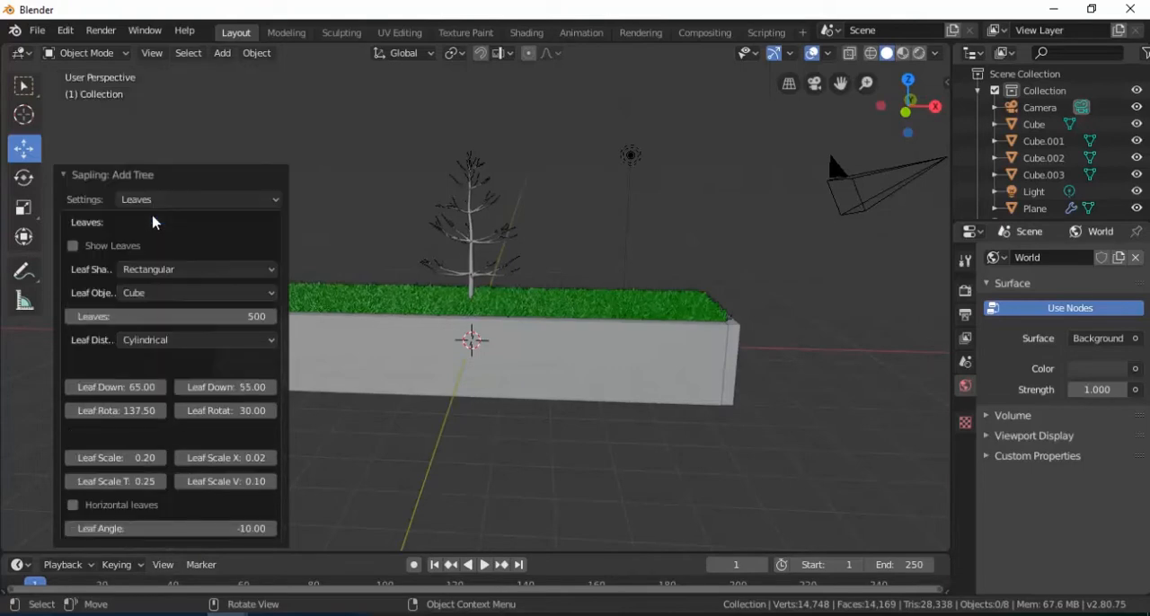
pyautogui.click(75, 247)
# Step: Set the pine's number of leaves to 566 and return to the tree's Geometry settings
pyautogui.scroll(2, 454, 243)
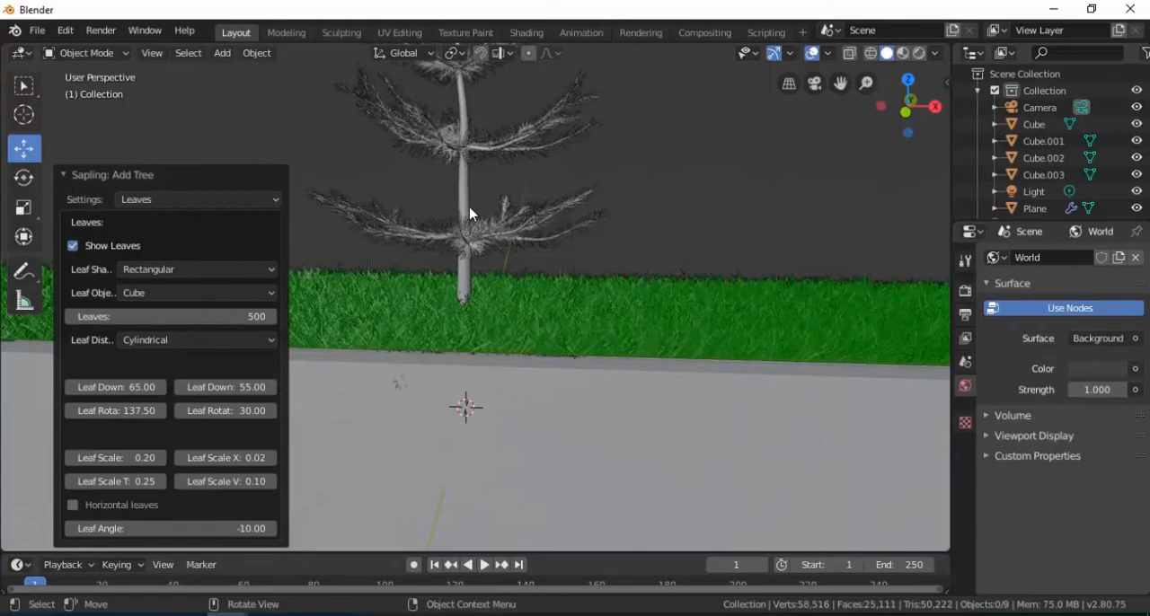
pyautogui.keyDown('shift'); pyautogui.moveTo(480, 189); pyautogui.dragTo(536, 321, button='middle'); pyautogui.keyUp('shift')
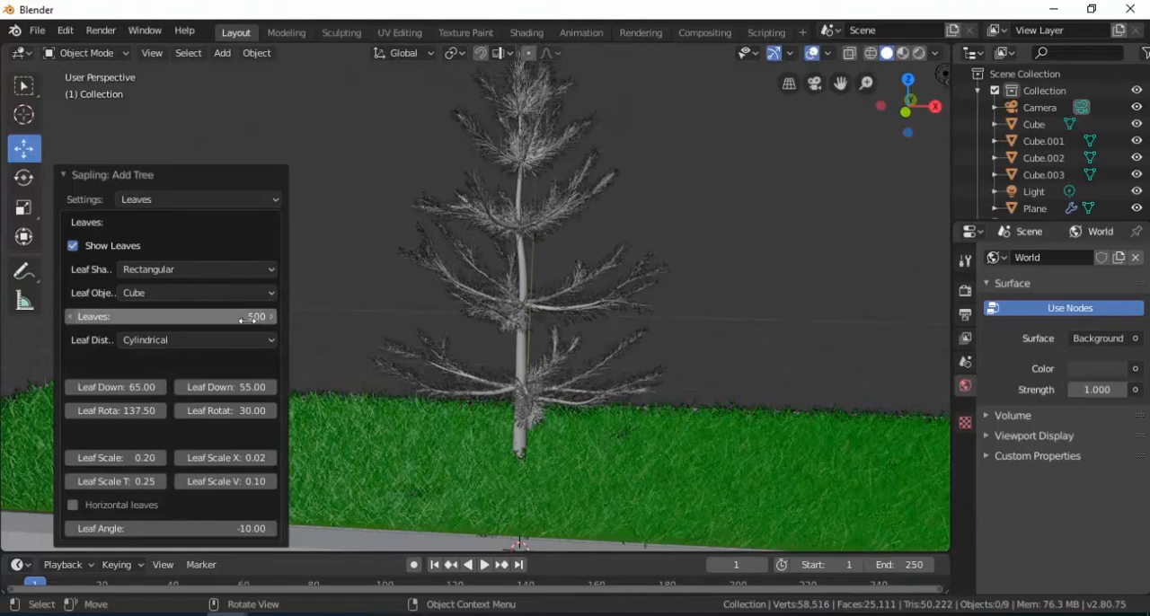
pyautogui.moveTo(257, 317); pyautogui.dragTo(322, 316)
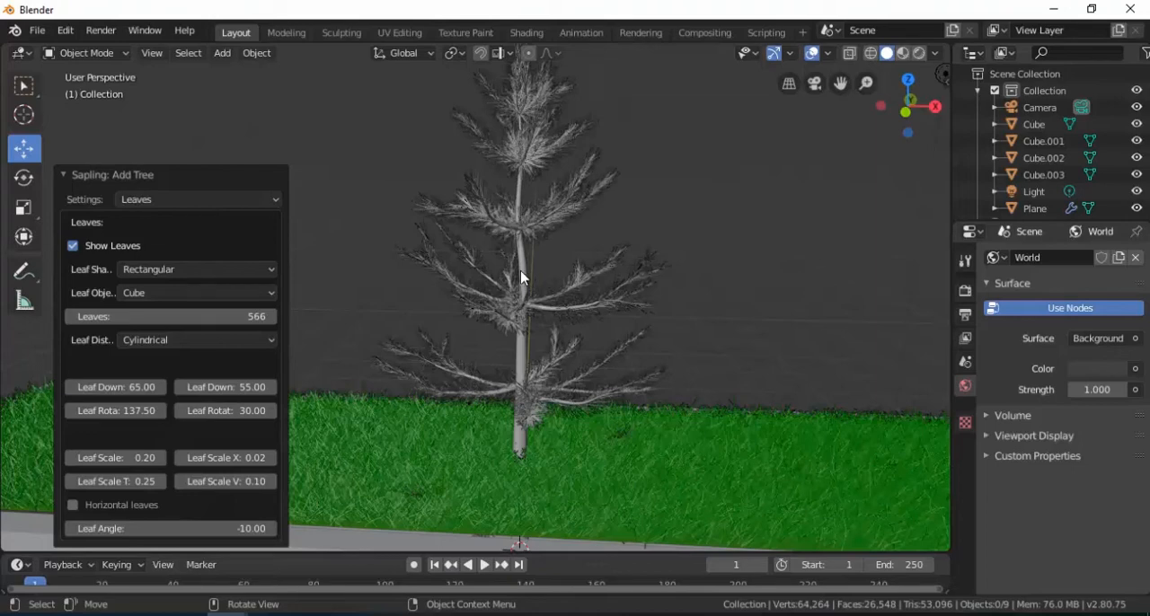
pyautogui.click(209, 200)
pyautogui.click(173, 221)
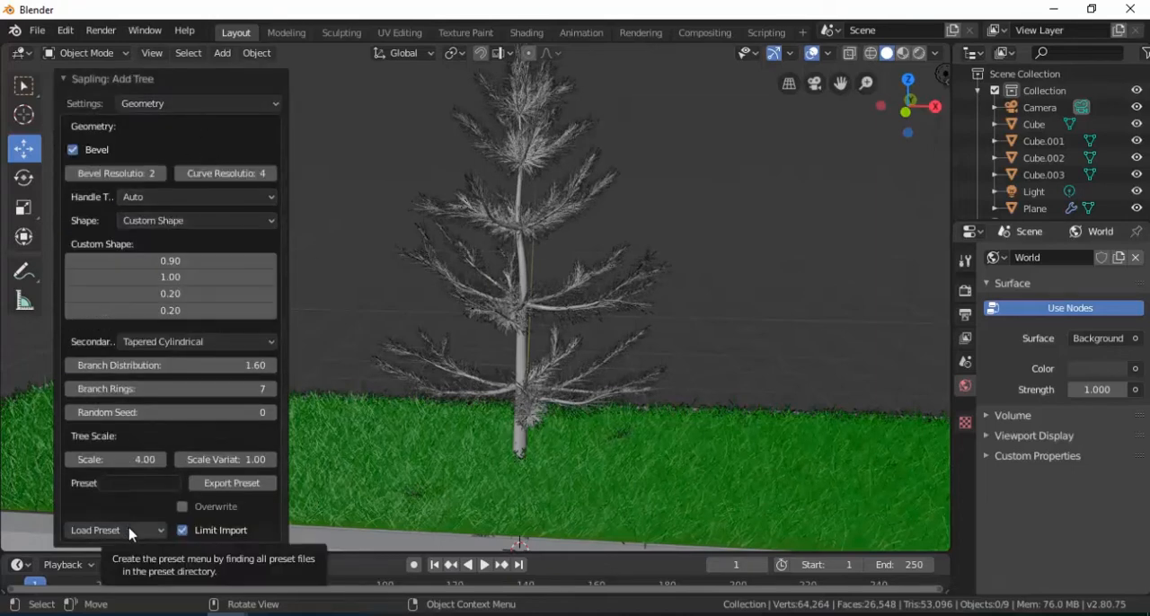
# Step: Move the tree and its leaves together -4.39 m along X and raise them until the trunk's base meets the grass
pyautogui.click(529, 234)
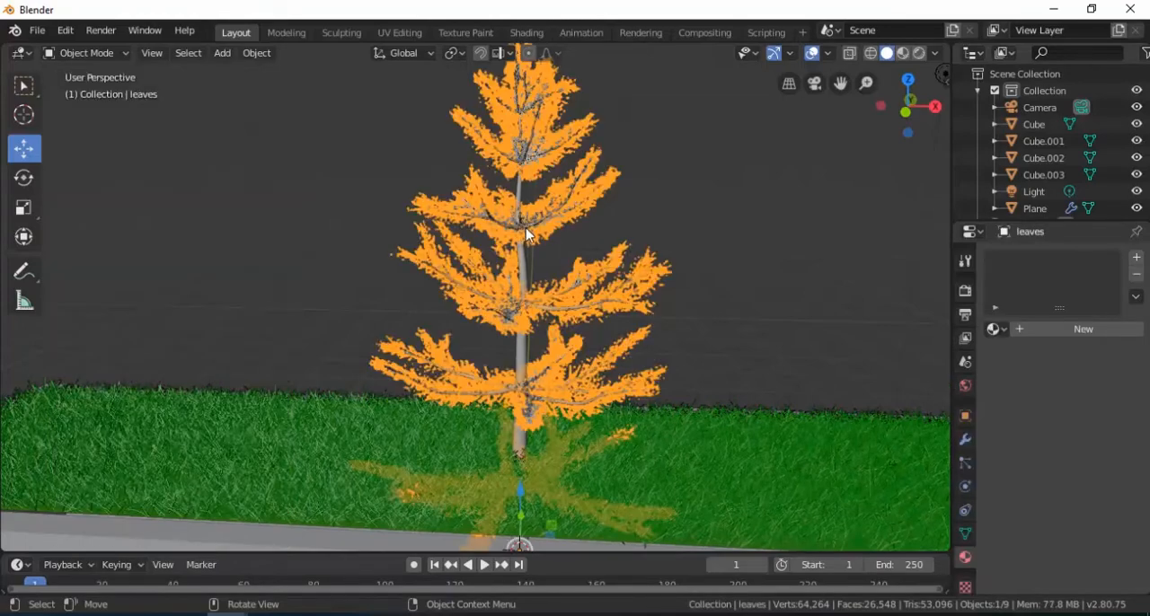
pyautogui.keyDown('shift'); pyautogui.click(524, 268); pyautogui.keyUp('shift')
pyautogui.scroll(-1, 526, 314)
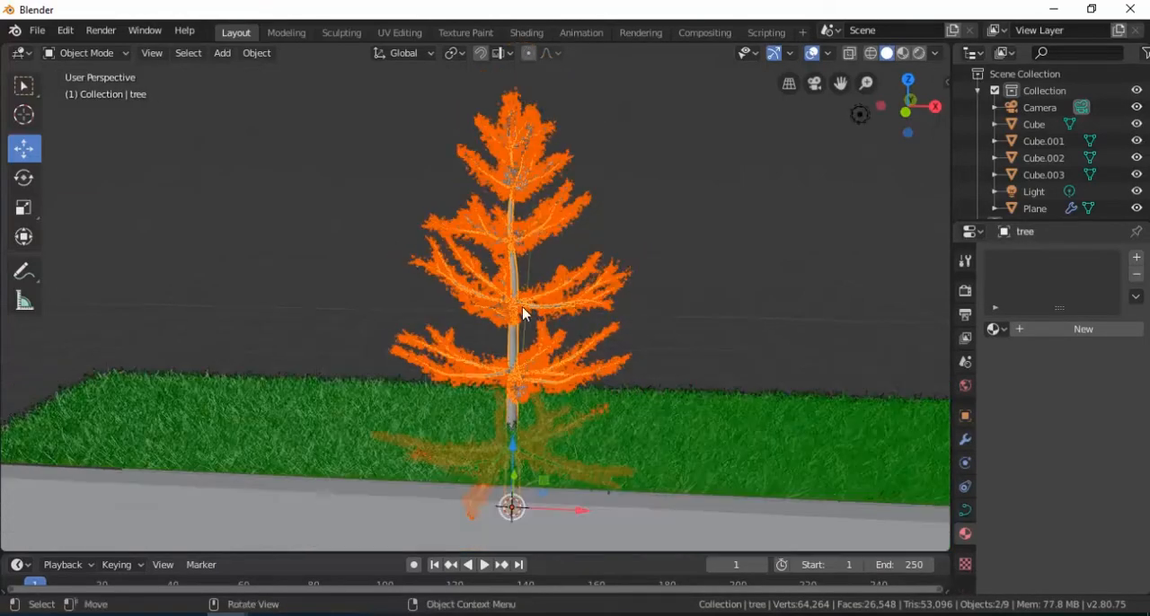
pyautogui.moveTo(543, 513); pyautogui.dragTo(251, 480)
pyautogui.press('KP_1')
pyautogui.scroll(-3, 364, 373)
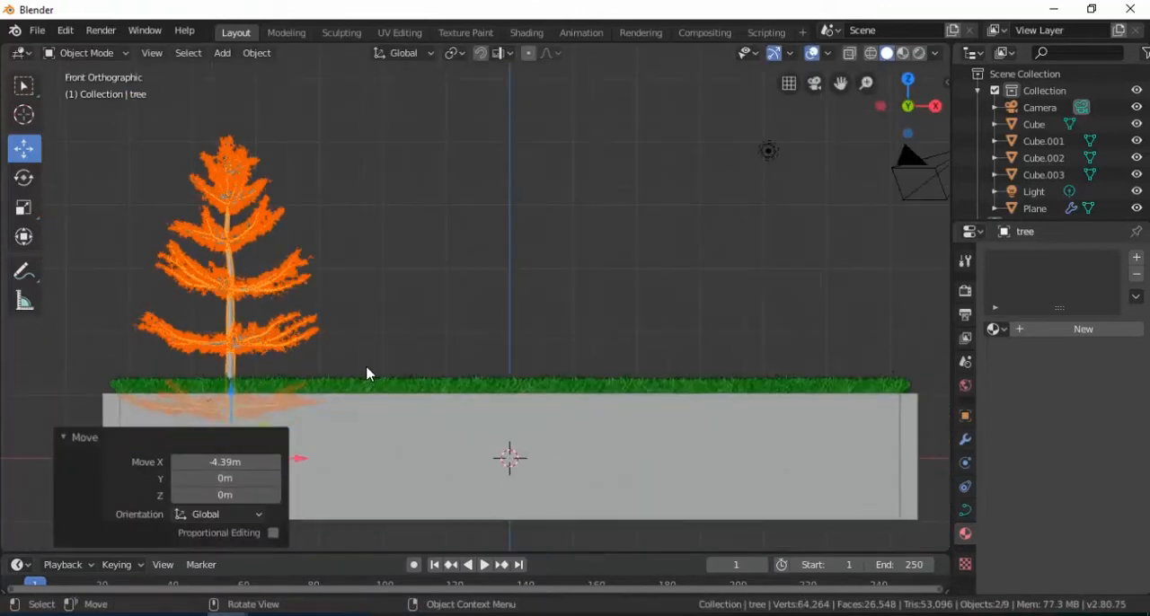
pyautogui.moveTo(272, 364); pyautogui.dragTo(274, 299)
pyautogui.moveTo(413, 308); pyautogui.dragTo(342, 288, button='middle')
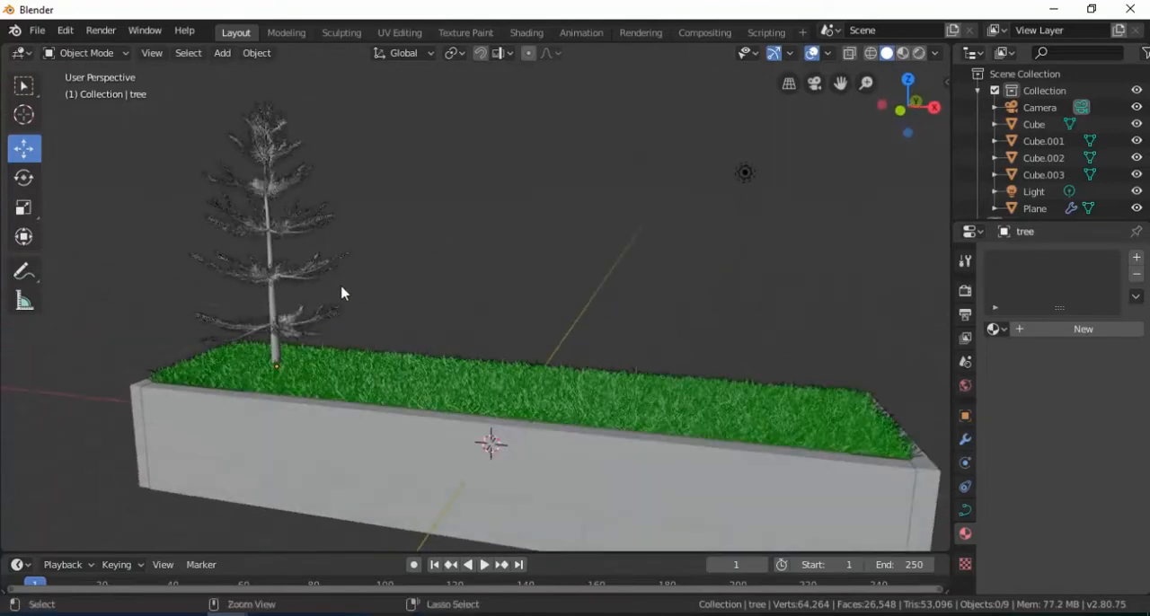
# Step: Scale up the pine and its leaves uniformly about the trunk's base, then deselect them
pyautogui.click(342, 293)
pyautogui.press('s')
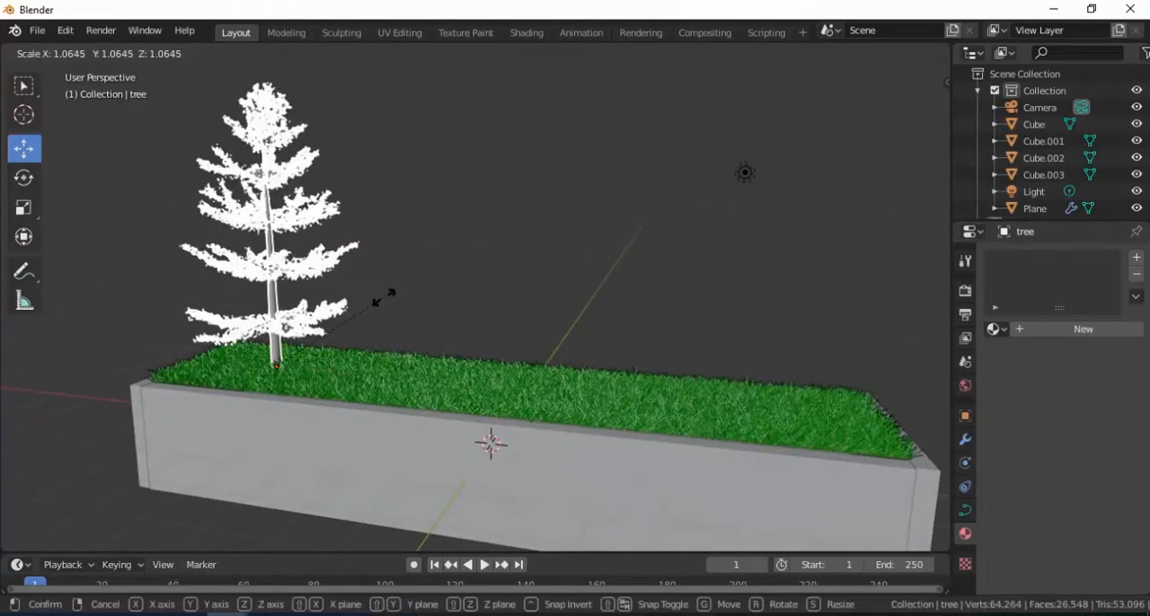
pyautogui.click(401, 289)
pyautogui.click(409, 276)
pyautogui.scroll(-4, 406, 279)
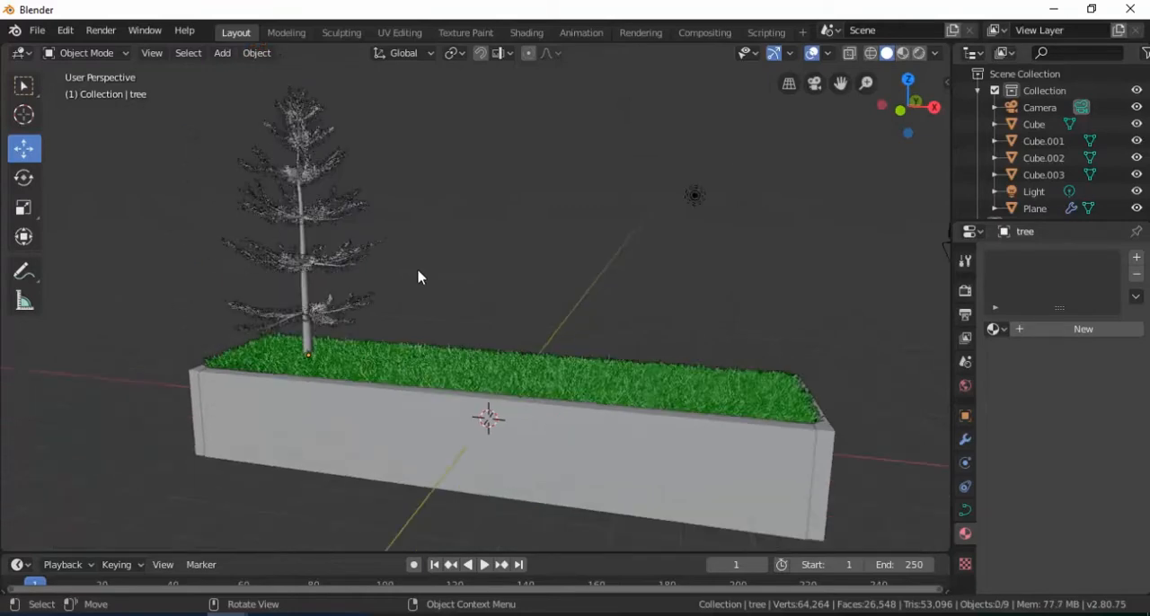
pyautogui.moveTo(401, 275); pyautogui.dragTo(435, 274, button='middle')
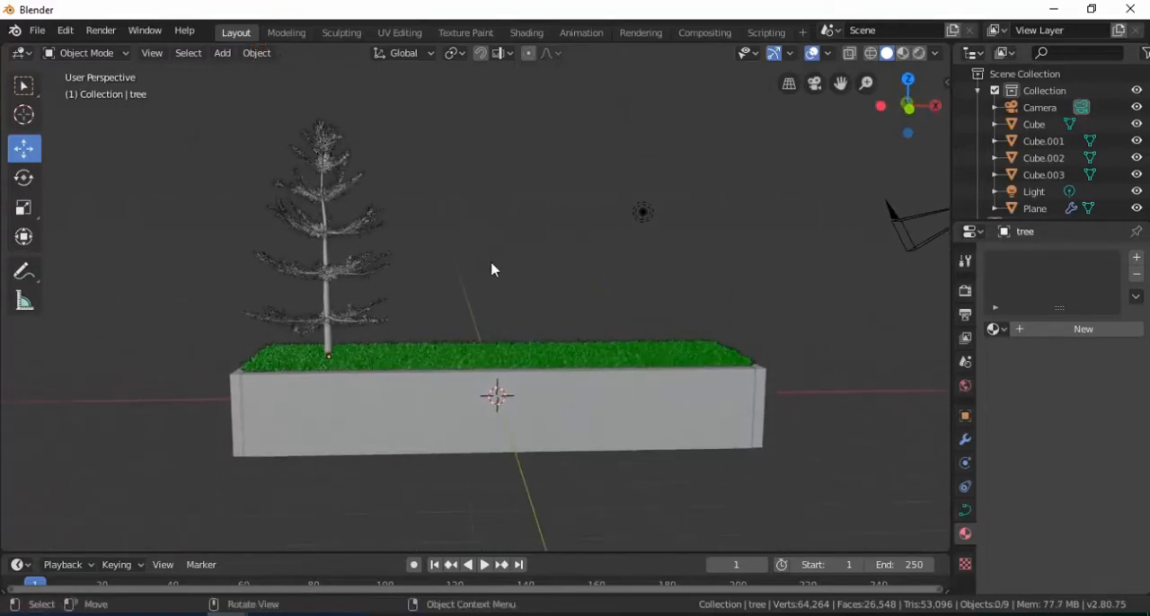
# Step: Add a second Sapling Tree Gen tree at the planter's centre and load the small_maple preset in its Geometry settings
pyautogui.hotkey('shift', 'a')
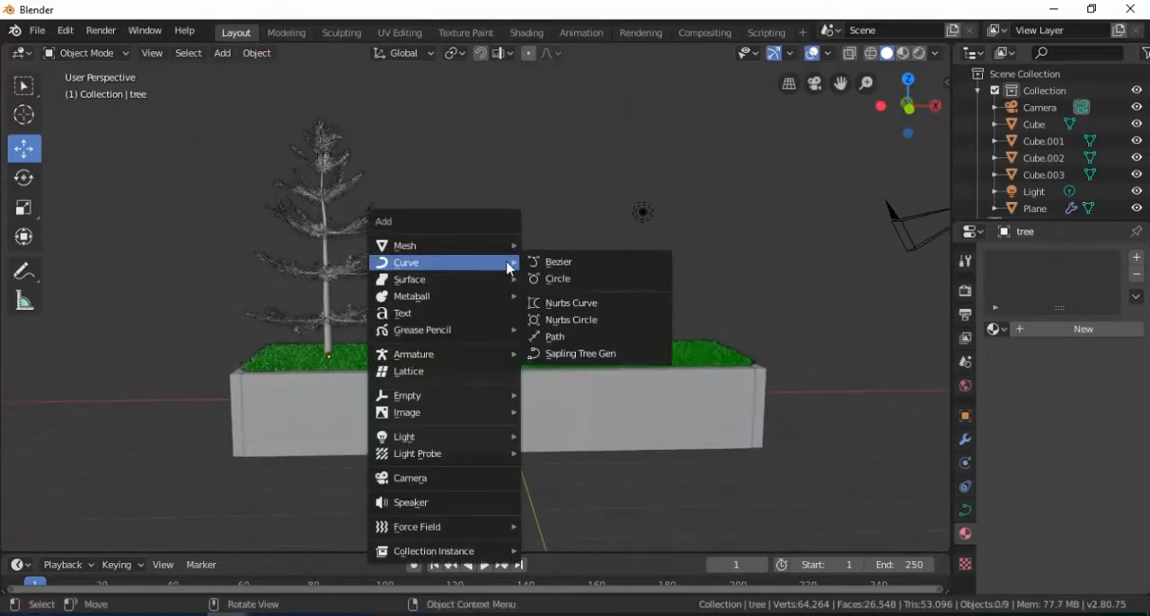
pyautogui.click(575, 353)
pyautogui.click(193, 200)
pyautogui.click(193, 217)
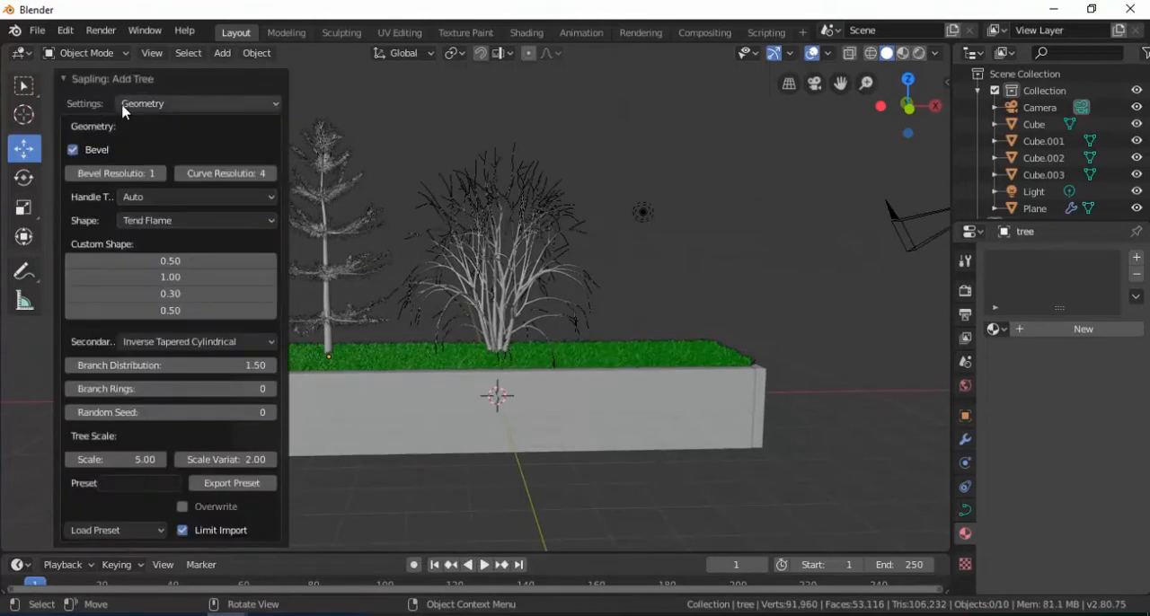
pyautogui.click(122, 532)
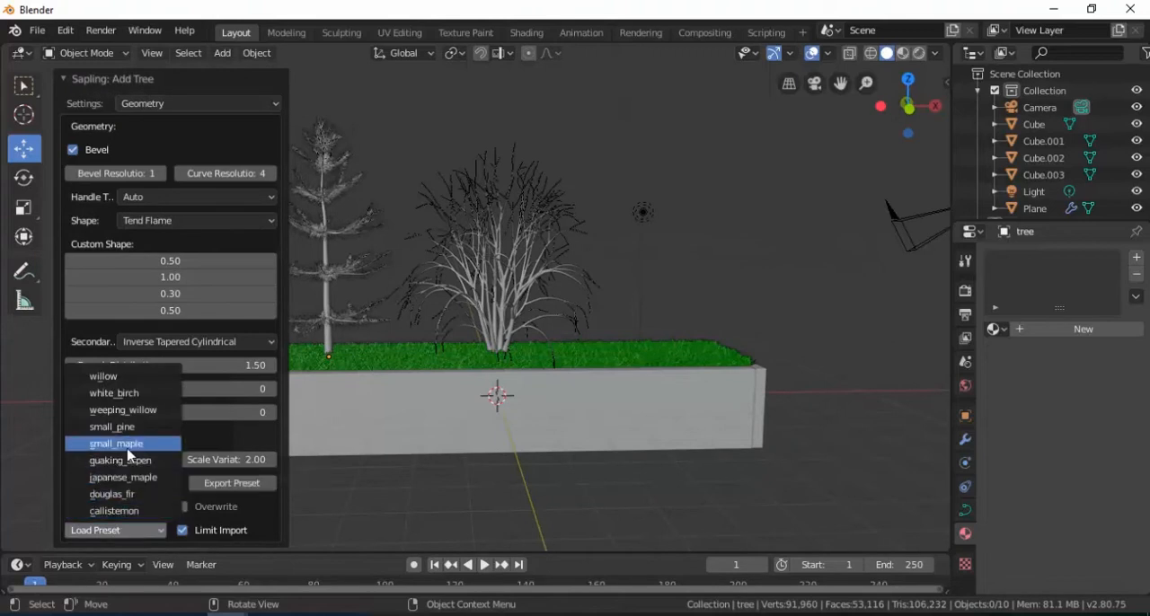
pyautogui.click(128, 456)
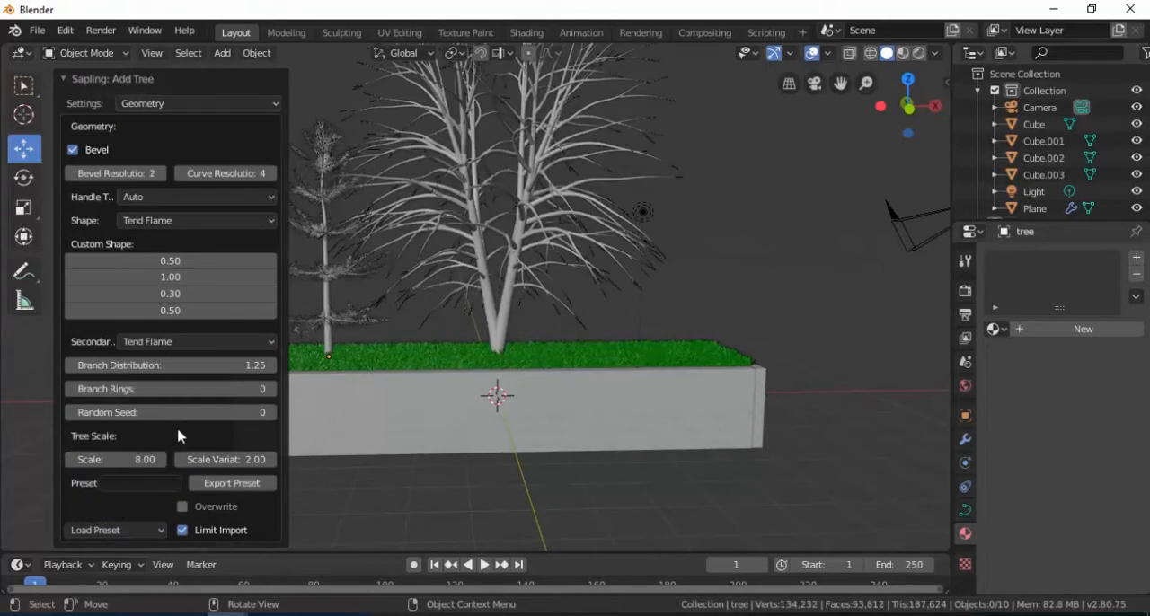
# Step: Load a different, multi-trunk Custom Shape preset for the new central tree and turn on Show Leaves
pyautogui.click(134, 531)
pyautogui.click(134, 483)
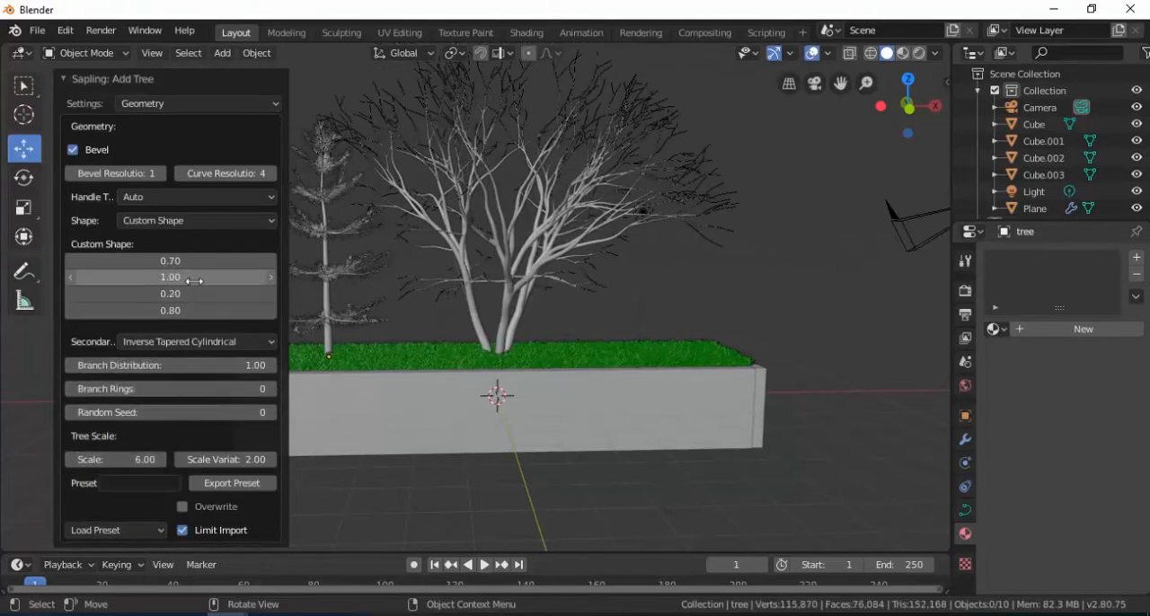
pyautogui.click(186, 113)
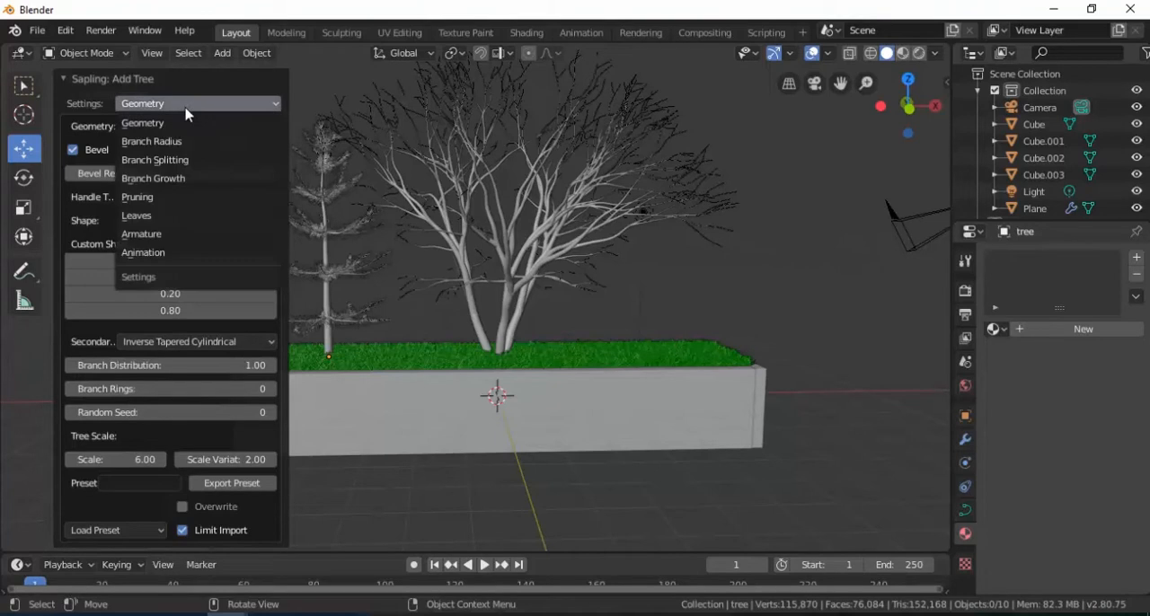
pyautogui.click(169, 220)
pyautogui.click(74, 246)
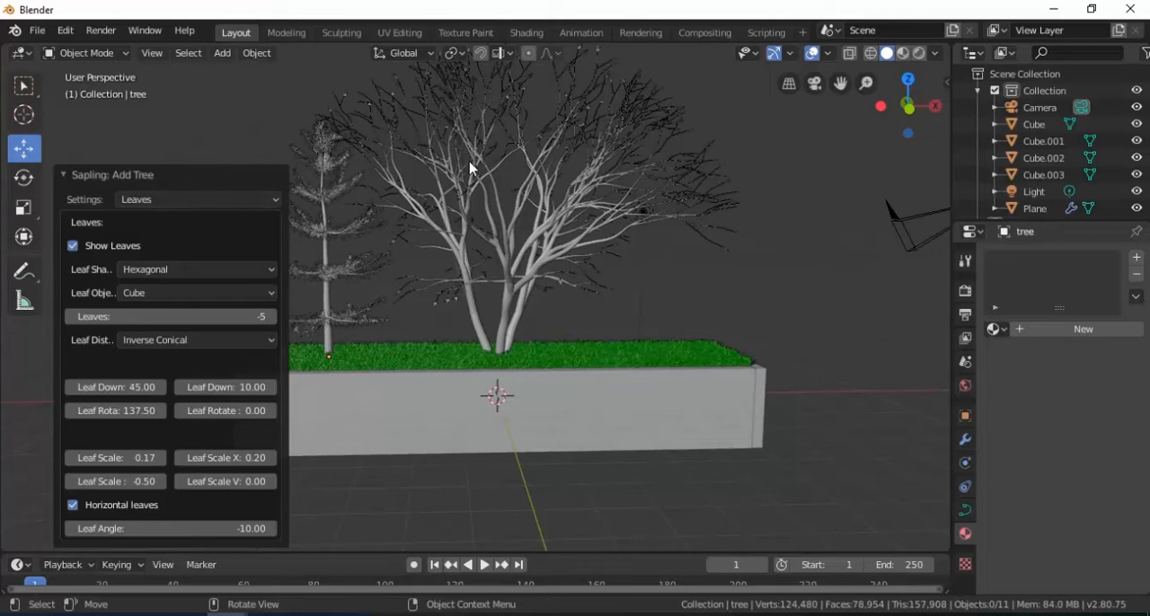
# Step: Set the central tree's number of leaves to 408
pyautogui.scroll(5, 449, 305)
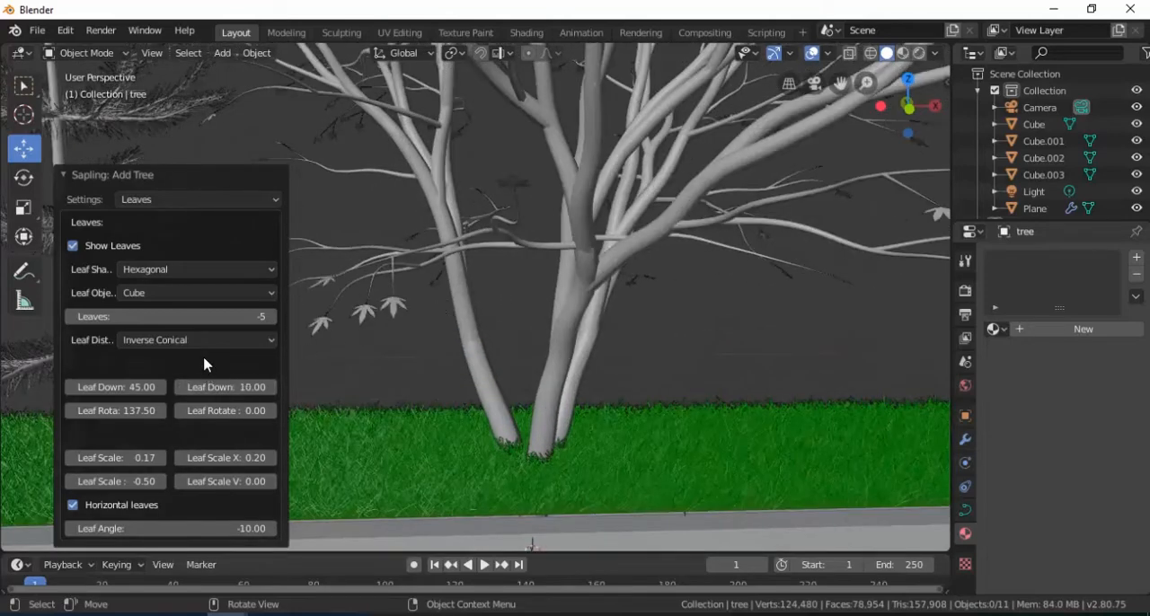
pyautogui.moveTo(231, 317); pyautogui.dragTo(318, 318)
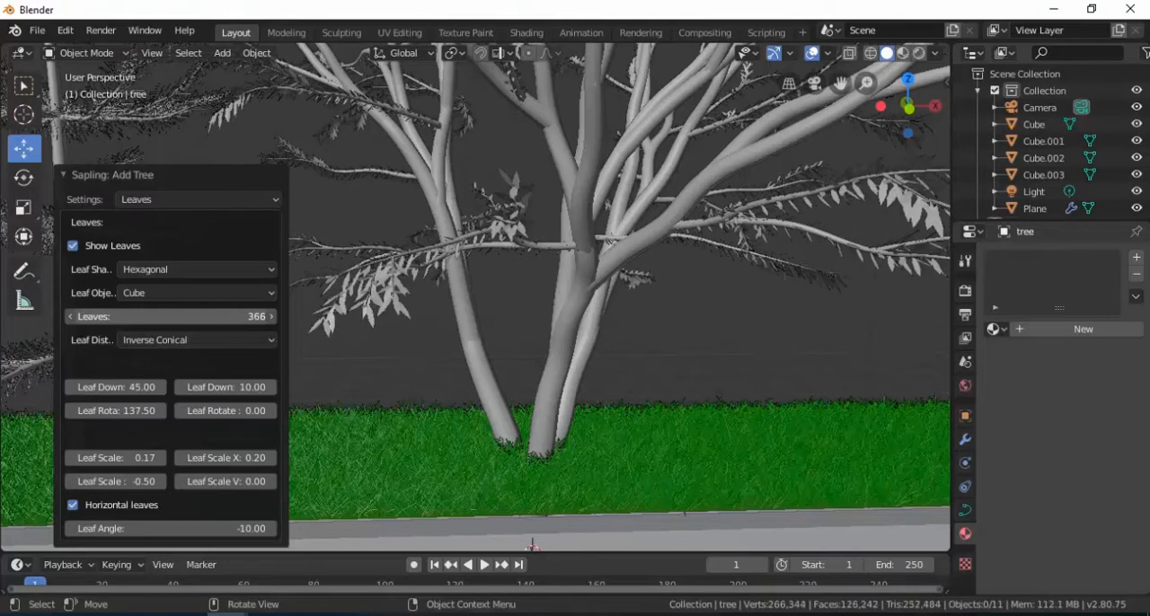
pyautogui.moveTo(317, 317); pyautogui.dragTo(259, 329)
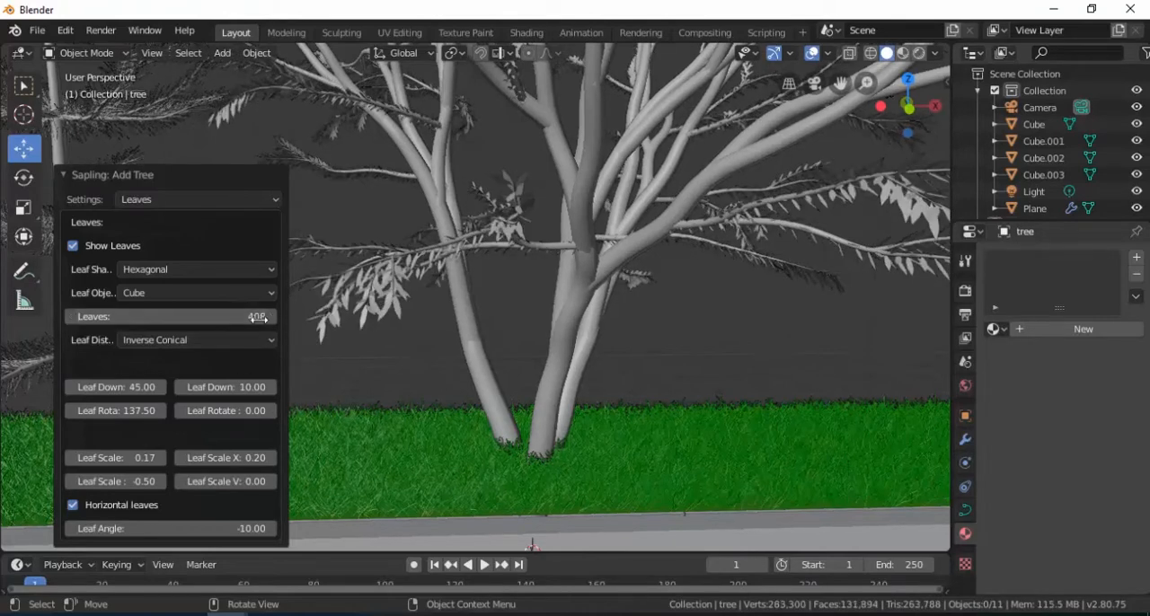
# Step: Select the central tree together with its leaves and scale both uniformly to 0.531
pyautogui.click(580, 313)
pyautogui.scroll(-3, 583, 320)
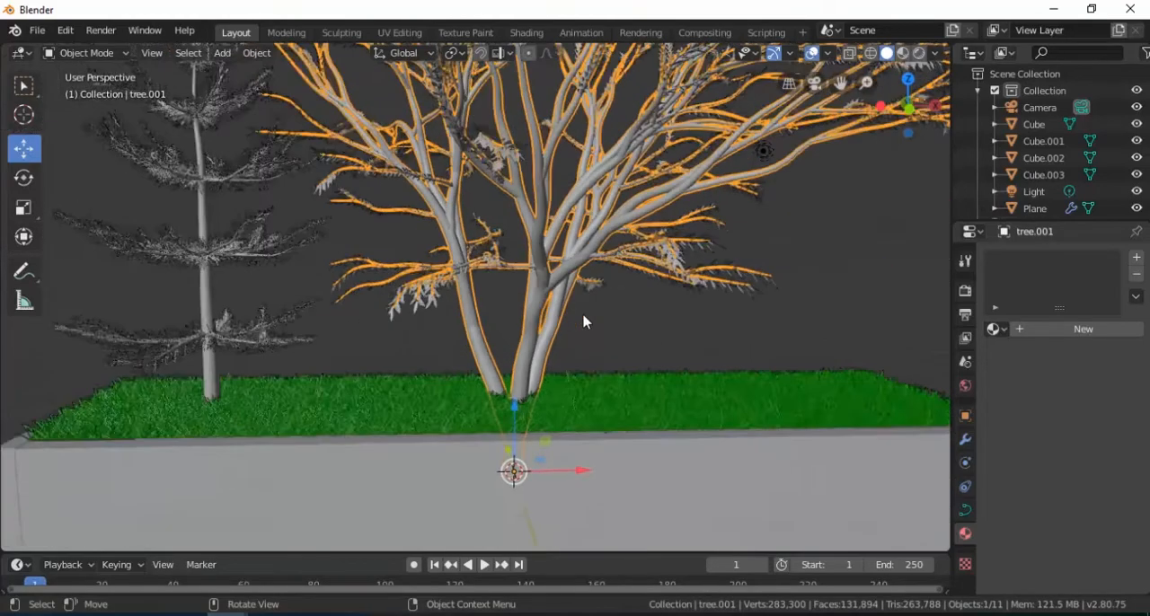
pyautogui.scroll(1, 457, 302)
pyautogui.scroll(1, 457, 302)
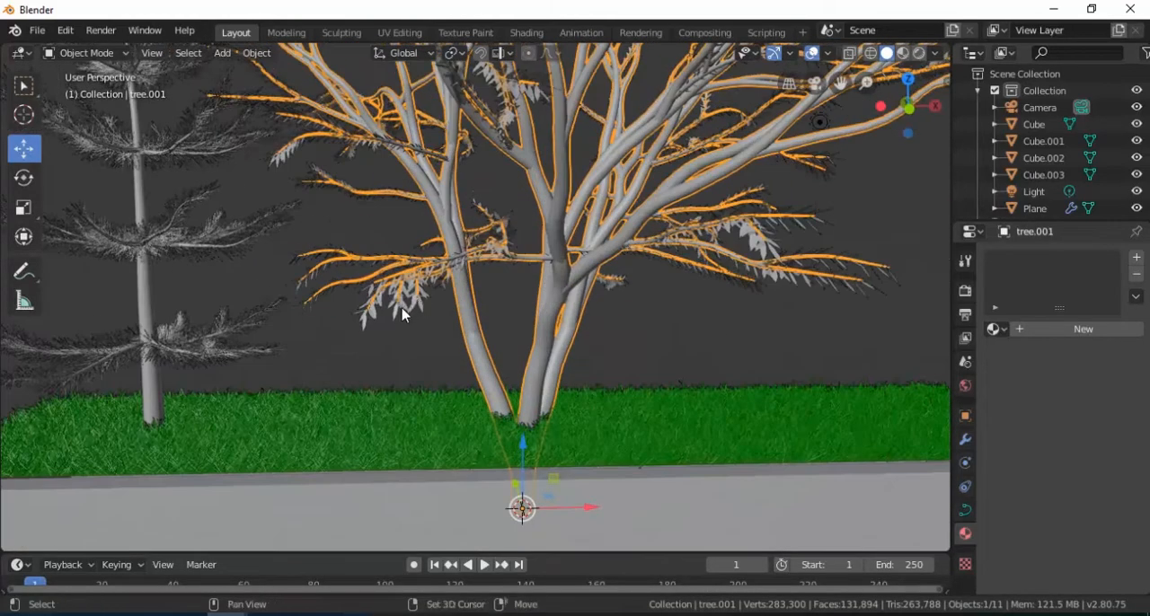
pyautogui.keyDown('shift'); pyautogui.click(404, 315); pyautogui.keyUp('shift')
pyautogui.scroll(-3, 602, 331)
pyautogui.scroll(1, 539, 306)
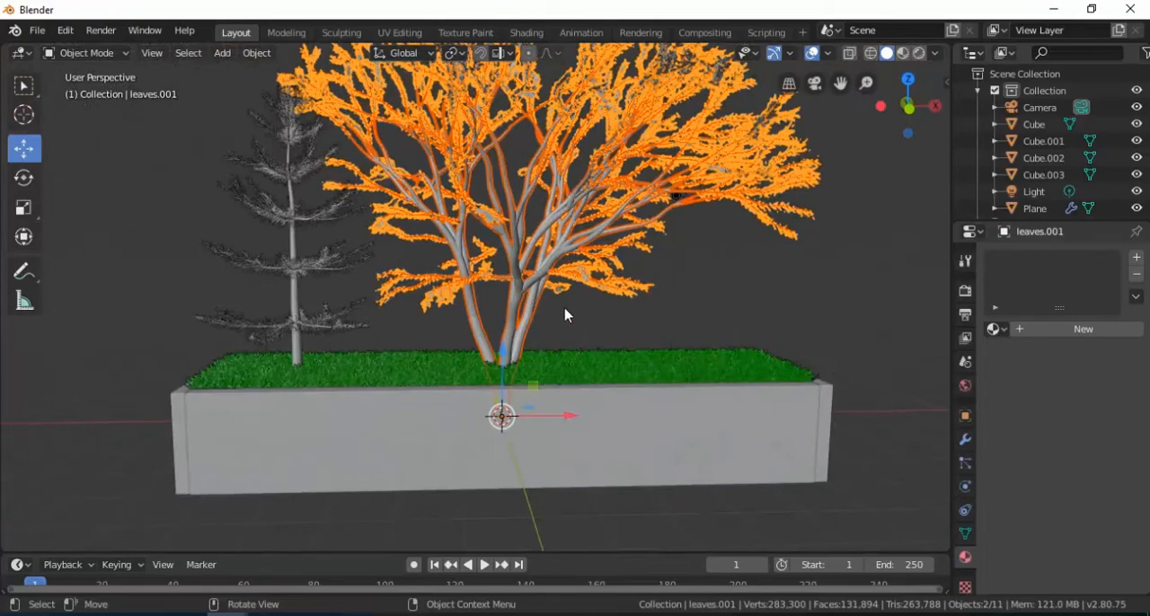
pyautogui.press('s')
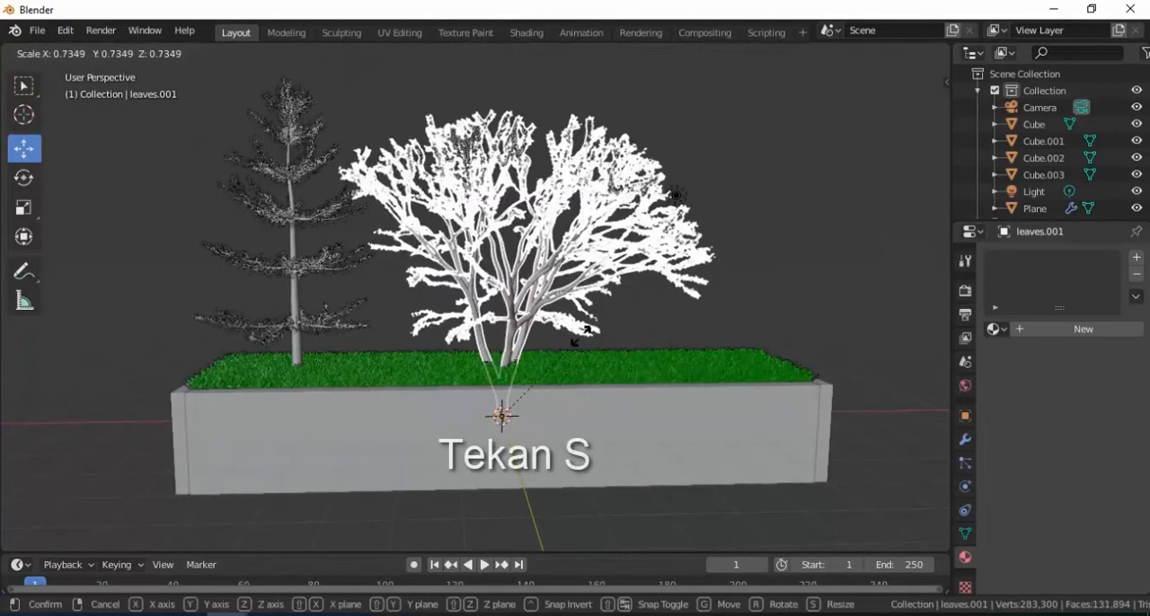
pyautogui.click(553, 358)
# Step: Raise the central tree and its leaves along Z until the trunk's base meets the grass, then deselect them
pyautogui.press('g')
pyautogui.press('z')
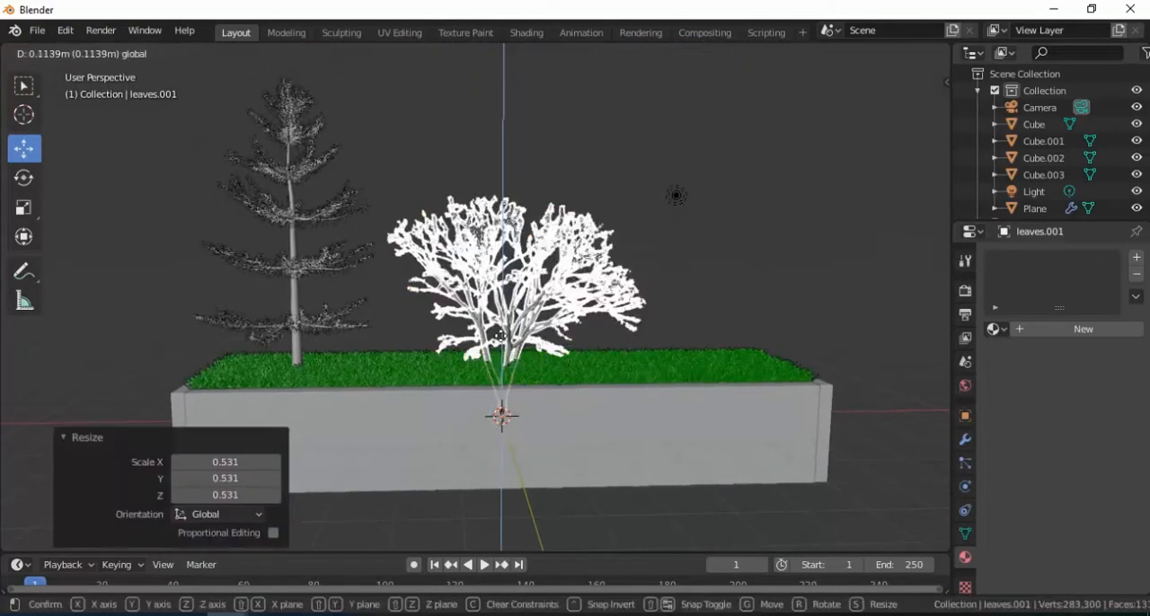
pyautogui.click(501, 305)
pyautogui.click(560, 320)
pyautogui.moveTo(560, 320); pyautogui.dragTo(319, 266, button='middle')
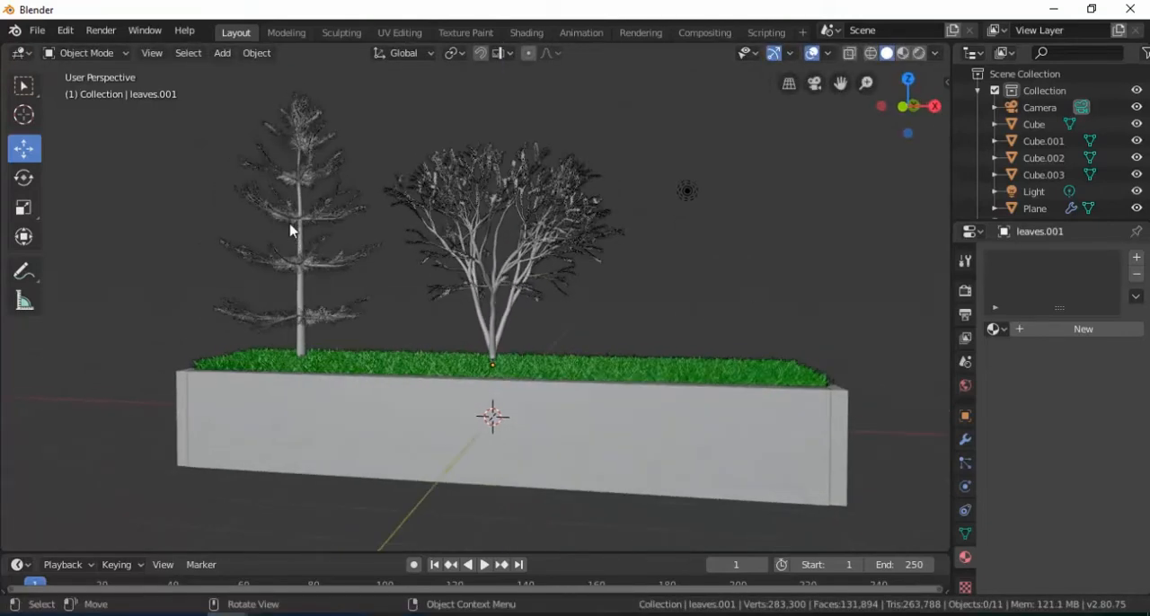
# Step: Duplicate the pine with its leaves by copy and paste, moving the copy about 9.5 m along X to the planter's opposite end
pyautogui.click(293, 260)
pyautogui.click(300, 286)
pyautogui.click(300, 286)
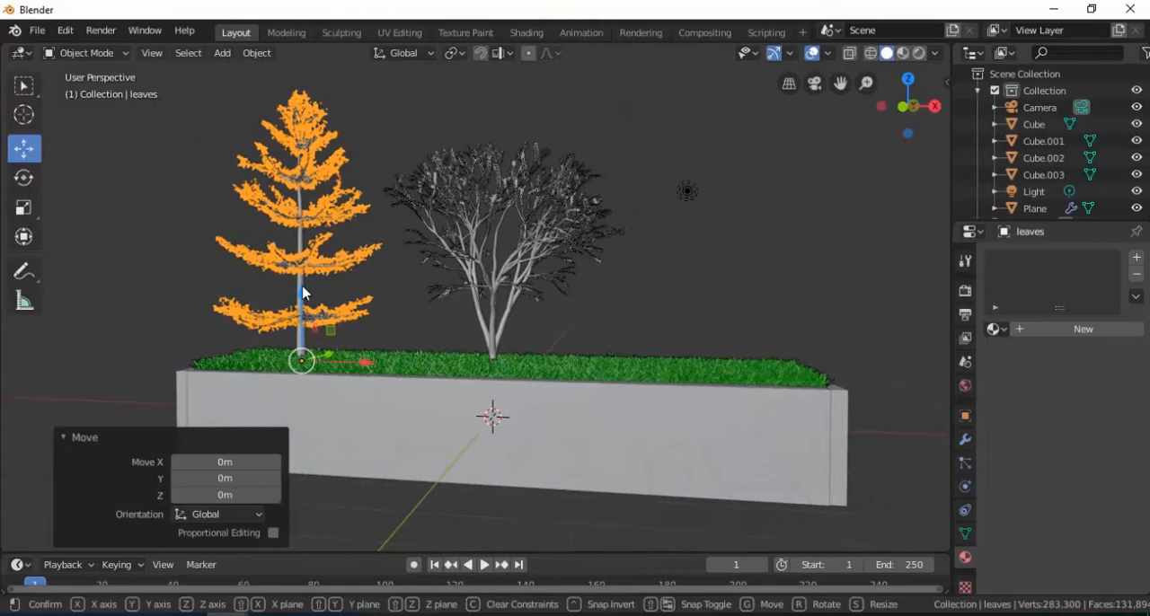
pyautogui.scroll(2, 223, 279)
pyautogui.keyDown('shift'); pyautogui.click(224, 286); pyautogui.keyUp('shift')
pyautogui.scroll(-2, 283, 294)
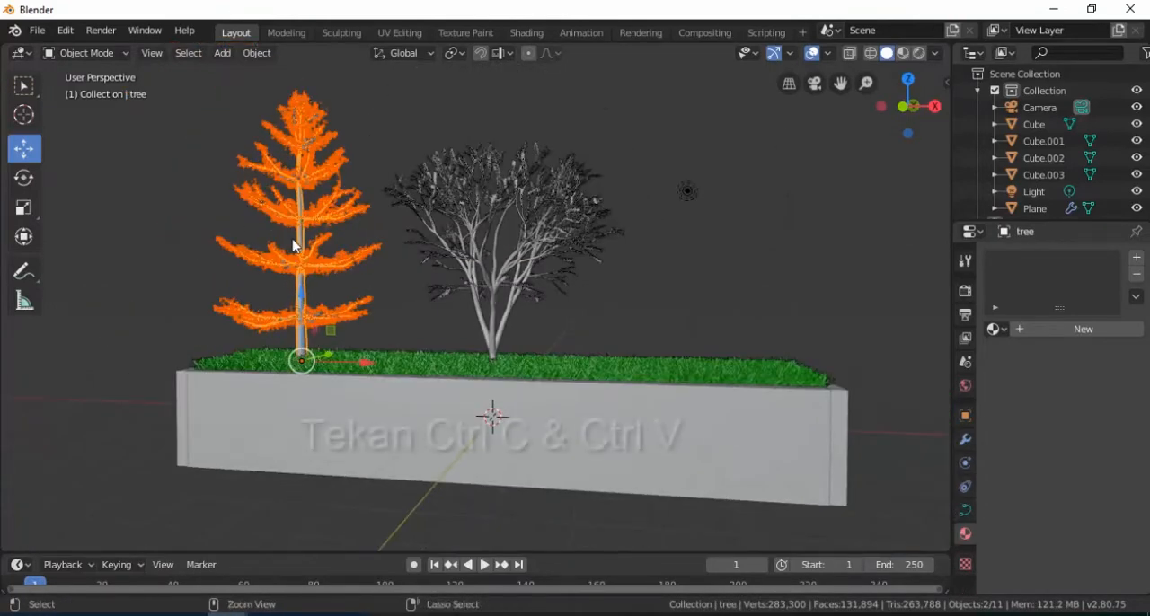
pyautogui.hotkey('ctrl', 'c')
pyautogui.hotkey('ctrl', 'v')
pyautogui.press('g')
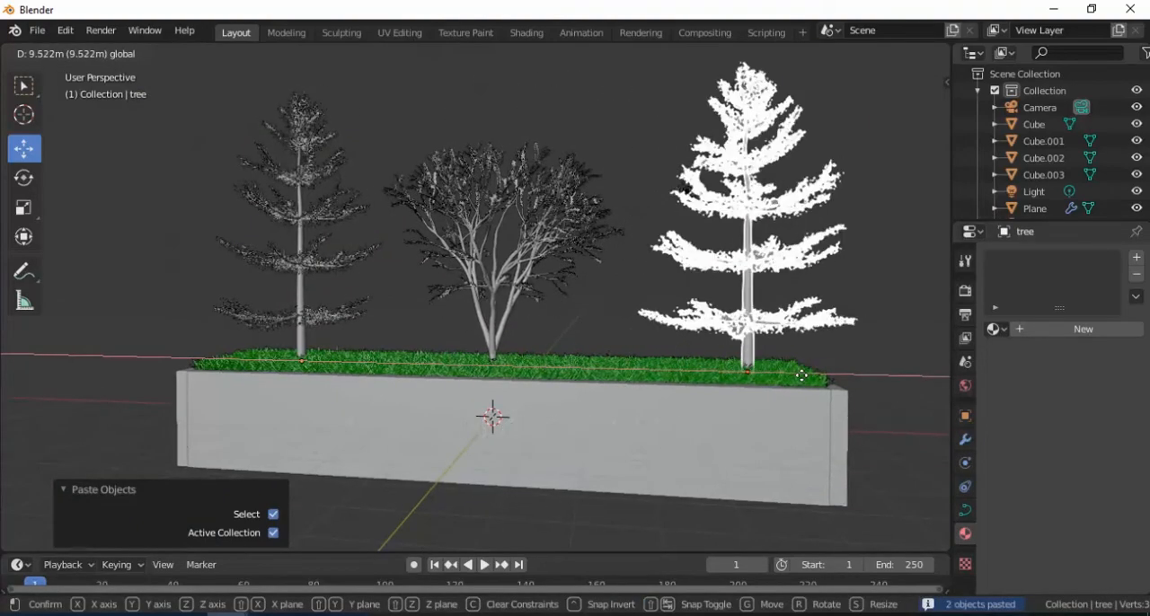
pyautogui.click(798, 359)
# Step: Give the original pine's leaves a new material with nodes disabled and a dark olive-green base color
pyautogui.scroll(-2, 593, 328)
pyautogui.moveTo(593, 328)
pyautogui.mouseDown(button='middle')
pyautogui.moveTo(572, 318)
pyautogui.moveTo(614, 332)
pyautogui.mouseUp(button='middle')
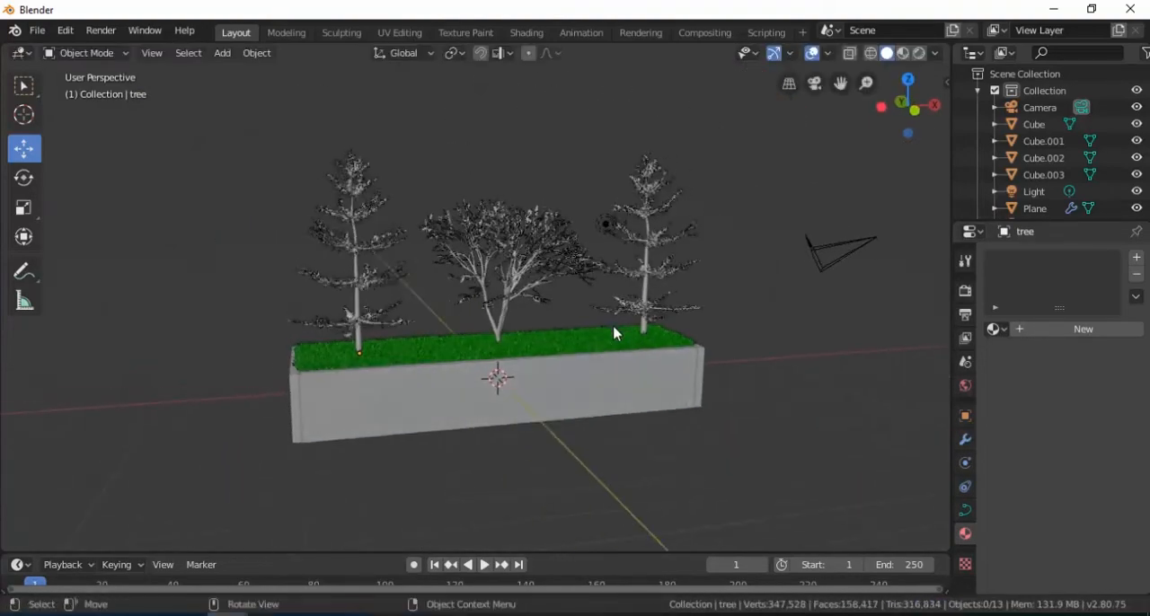
pyautogui.scroll(2, 596, 321)
pyautogui.scroll(1, 598, 310)
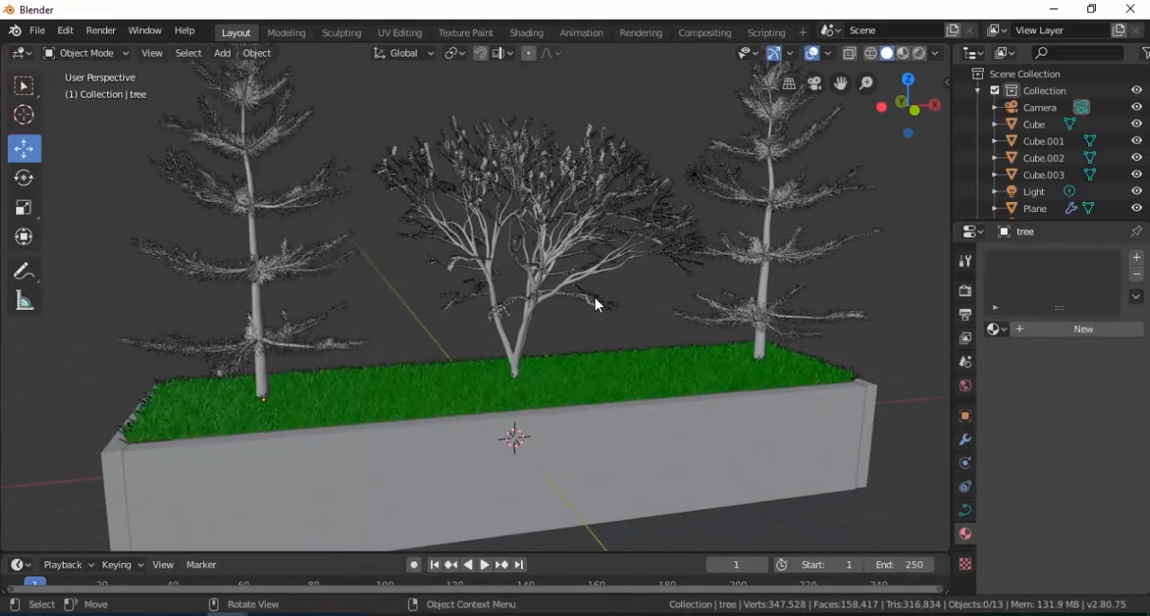
pyautogui.click(293, 282)
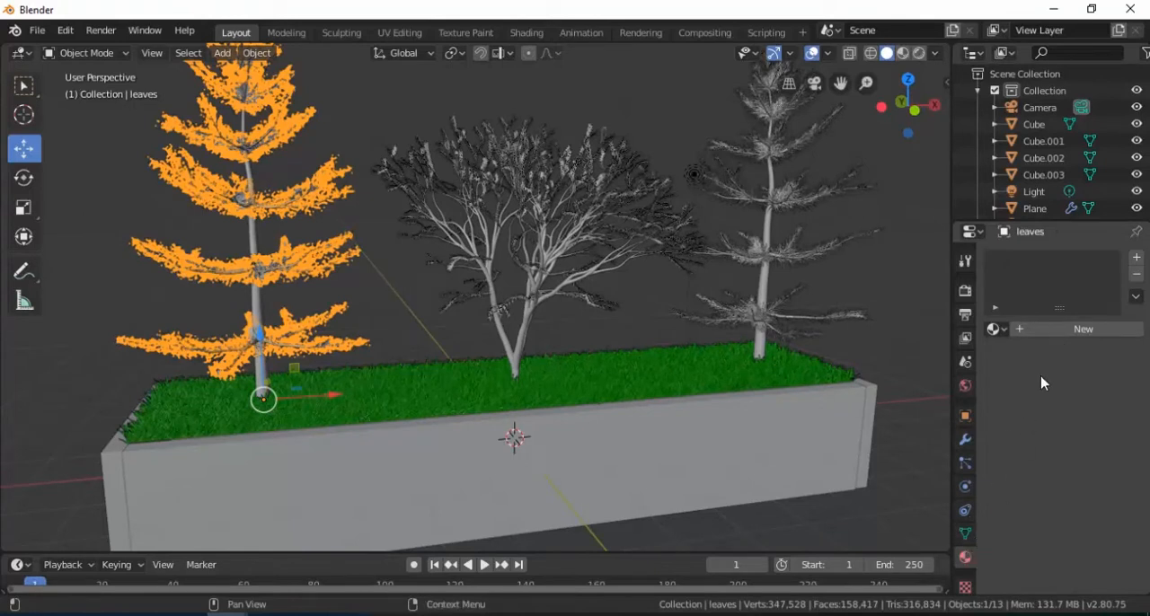
pyautogui.click(1042, 329)
pyautogui.click(1069, 405)
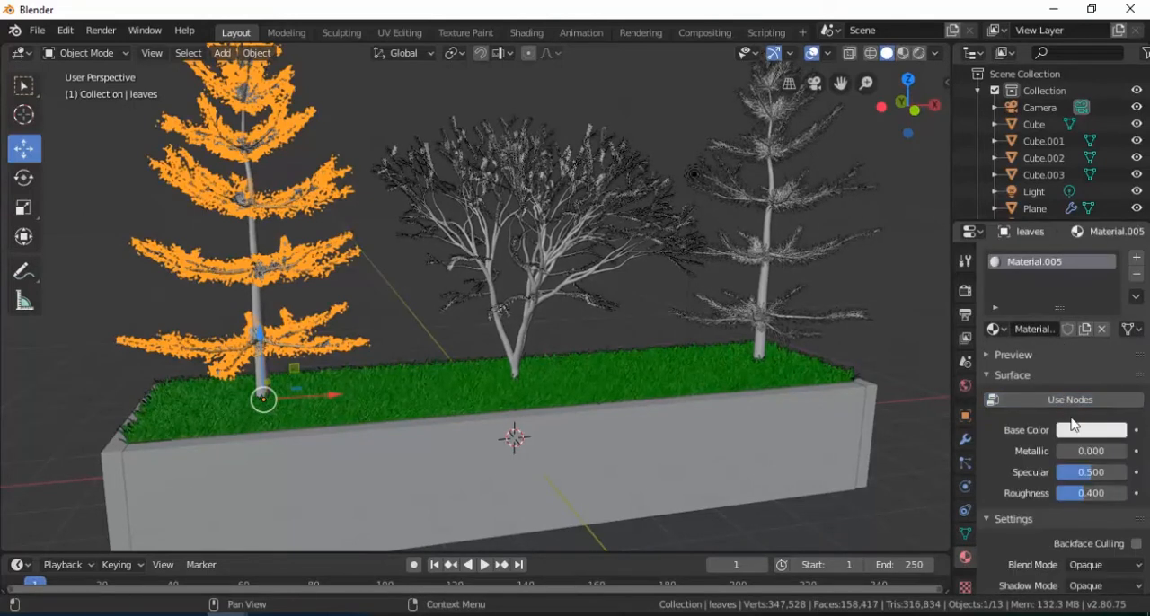
pyautogui.click(1079, 435)
pyautogui.moveTo(1040, 260); pyautogui.dragTo(977, 249)
pyautogui.moveTo(1114, 199); pyautogui.dragTo(1114, 255)
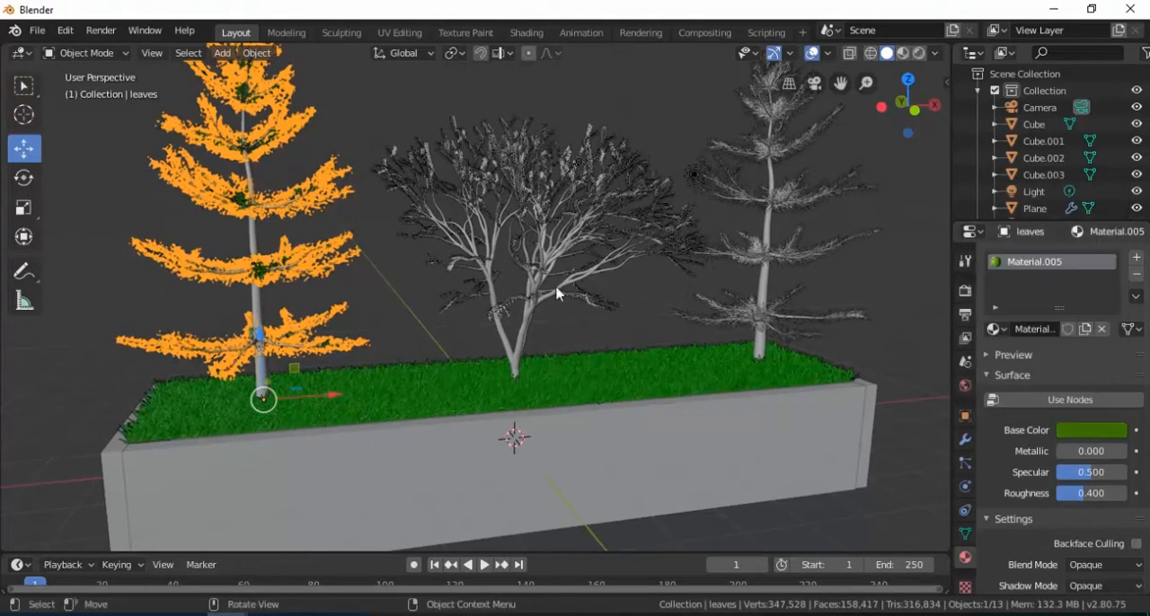
pyautogui.click(395, 303)
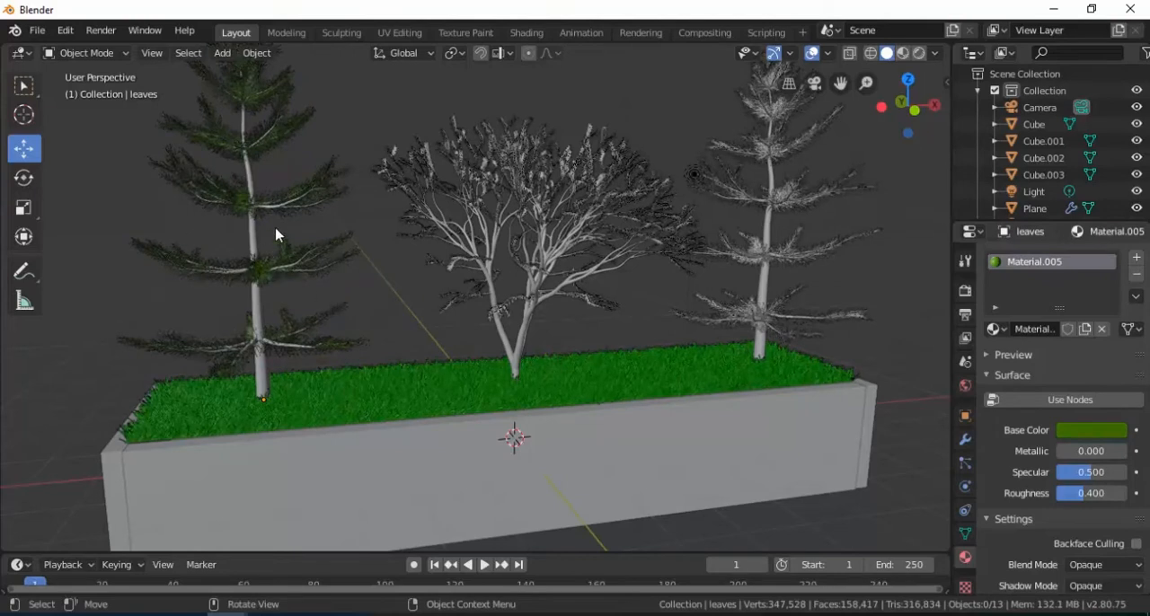
# Step: Give the copied pine's leaves a new material with nodes disabled and a bright green base color
pyautogui.click(760, 273)
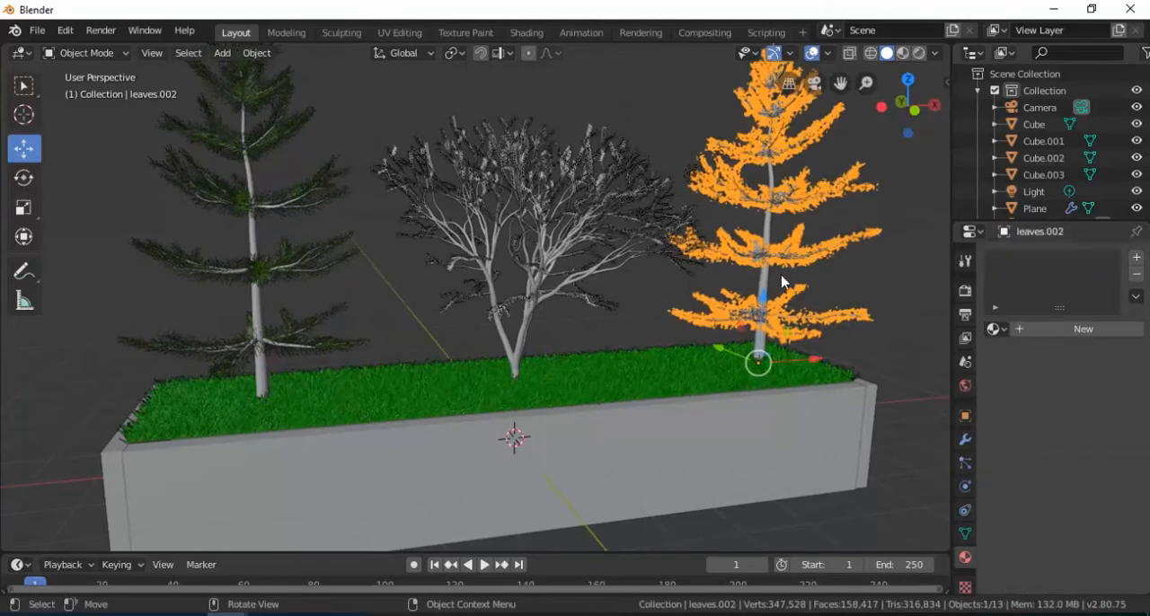
pyautogui.click(1056, 331)
pyautogui.click(1071, 400)
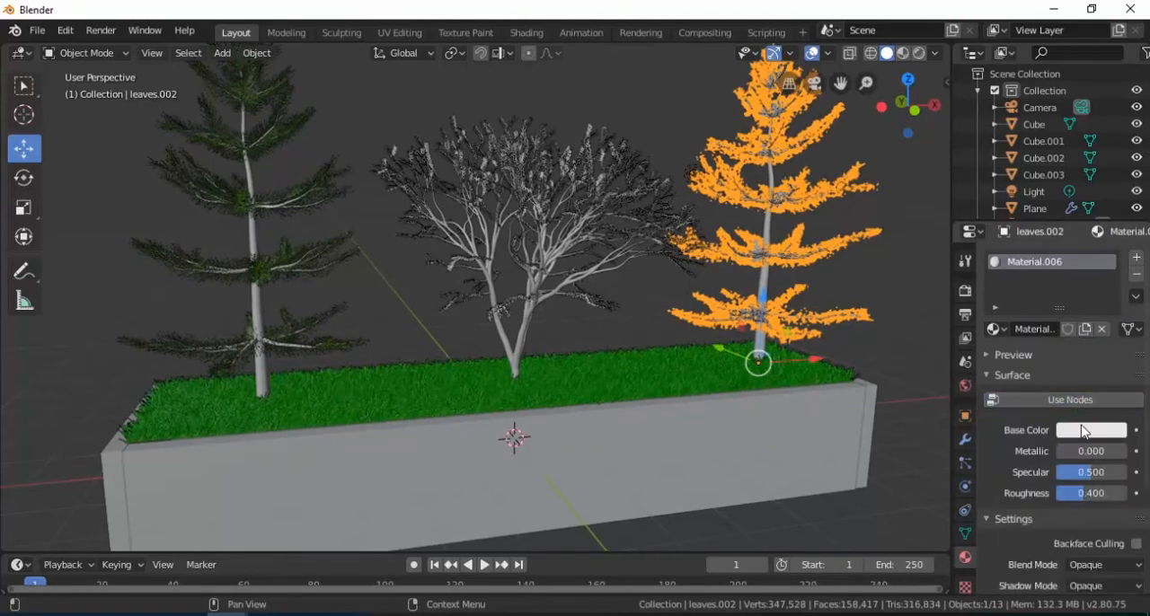
pyautogui.click(1085, 430)
pyautogui.moveTo(1038, 261); pyautogui.dragTo(978, 238)
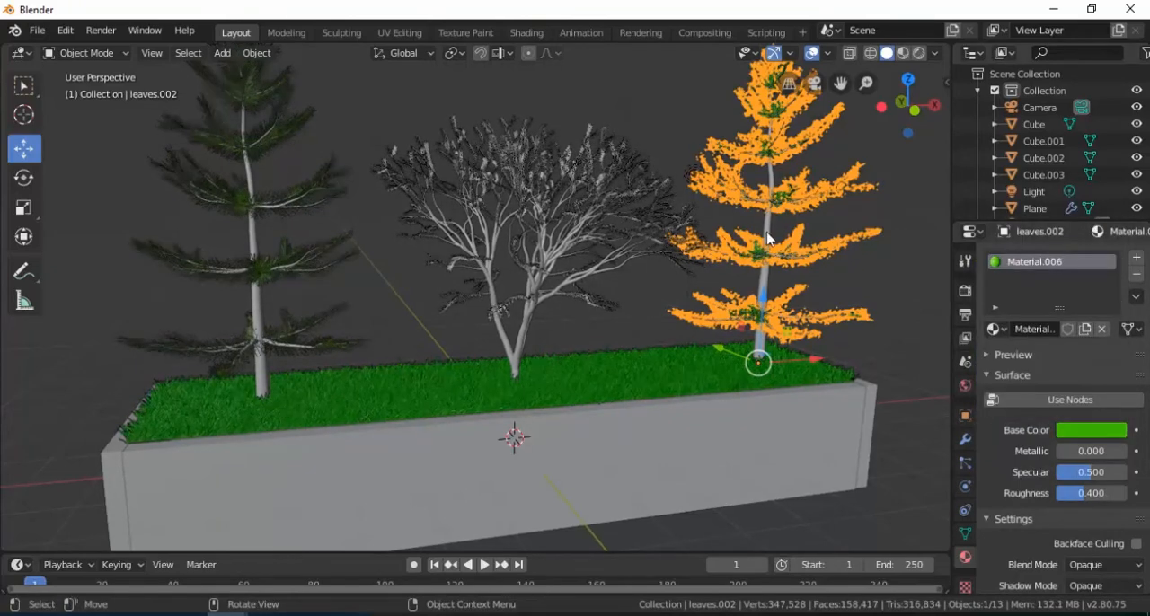
pyautogui.click(892, 280)
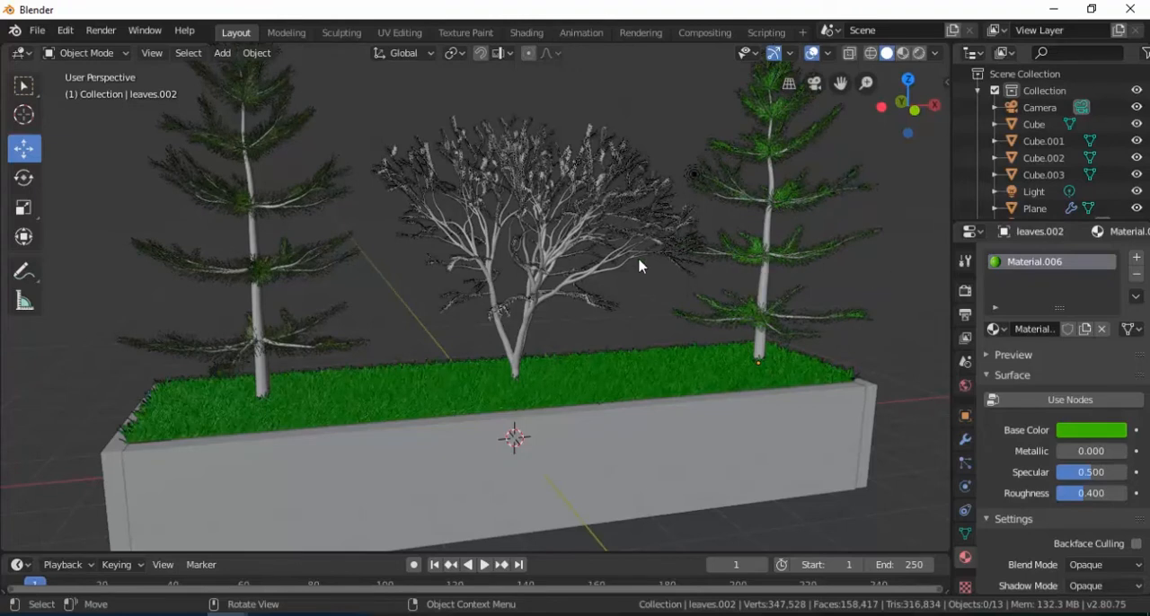
# Step: Give the central tree's leaves a new material with nodes disabled and a medium green base color, then deselect them
pyautogui.click(589, 172)
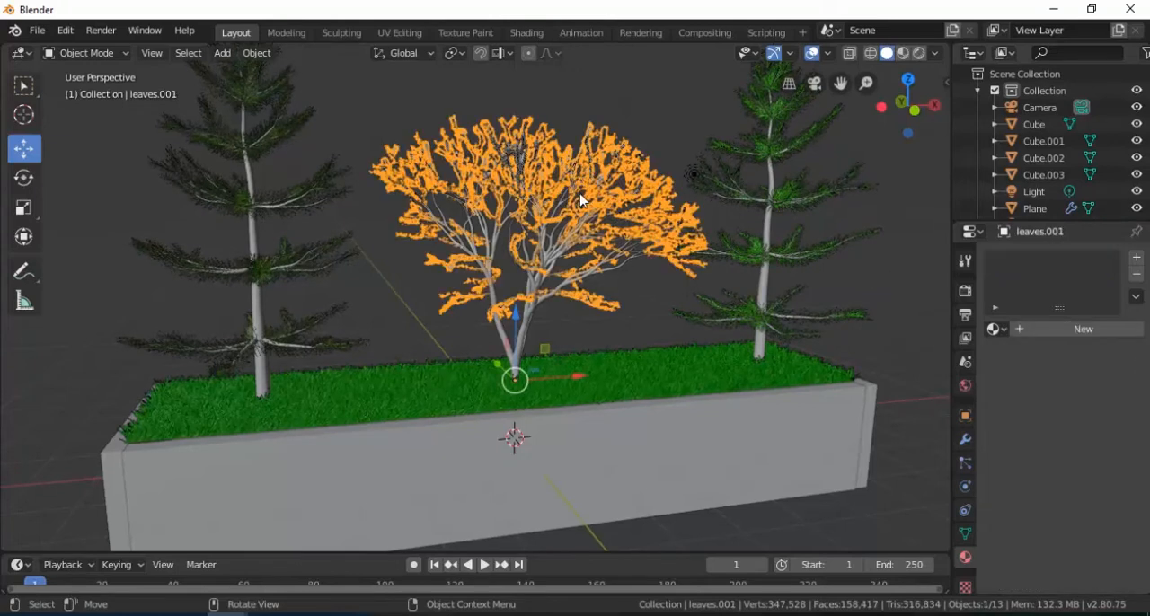
pyautogui.click(1058, 331)
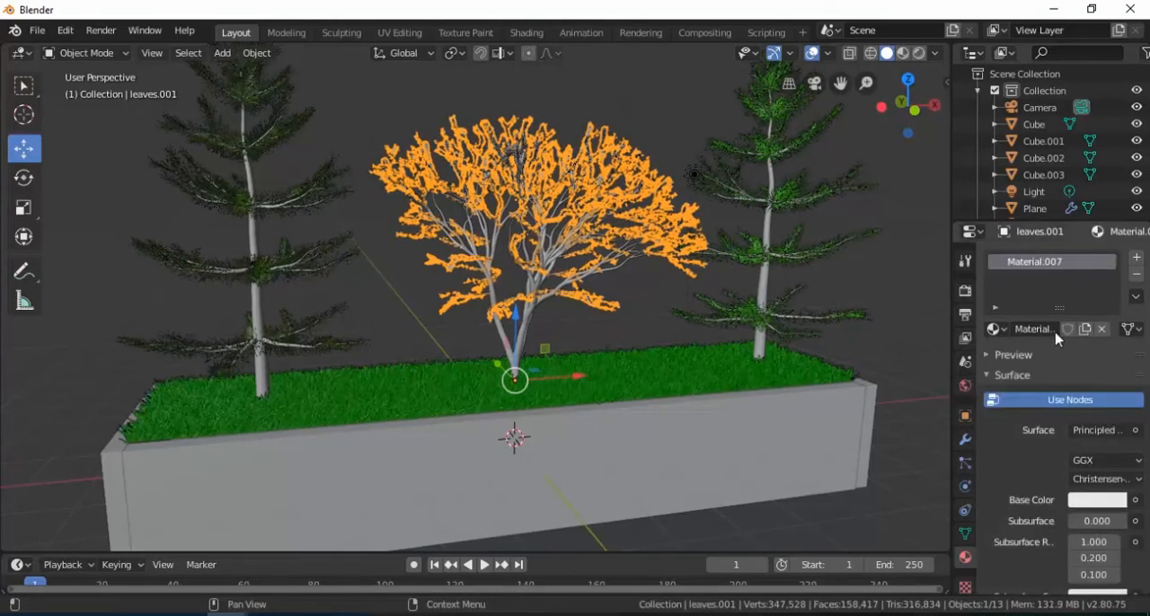
pyautogui.click(1059, 397)
pyautogui.click(1078, 430)
pyautogui.click(1016, 243)
pyautogui.moveTo(1016, 243)
pyautogui.mouseDown()
pyautogui.moveTo(979, 232)
pyautogui.moveTo(983, 221)
pyautogui.mouseUp()
pyautogui.moveTo(1114, 200); pyautogui.dragTo(1115, 225)
pyautogui.hotkey('alt', 'a')
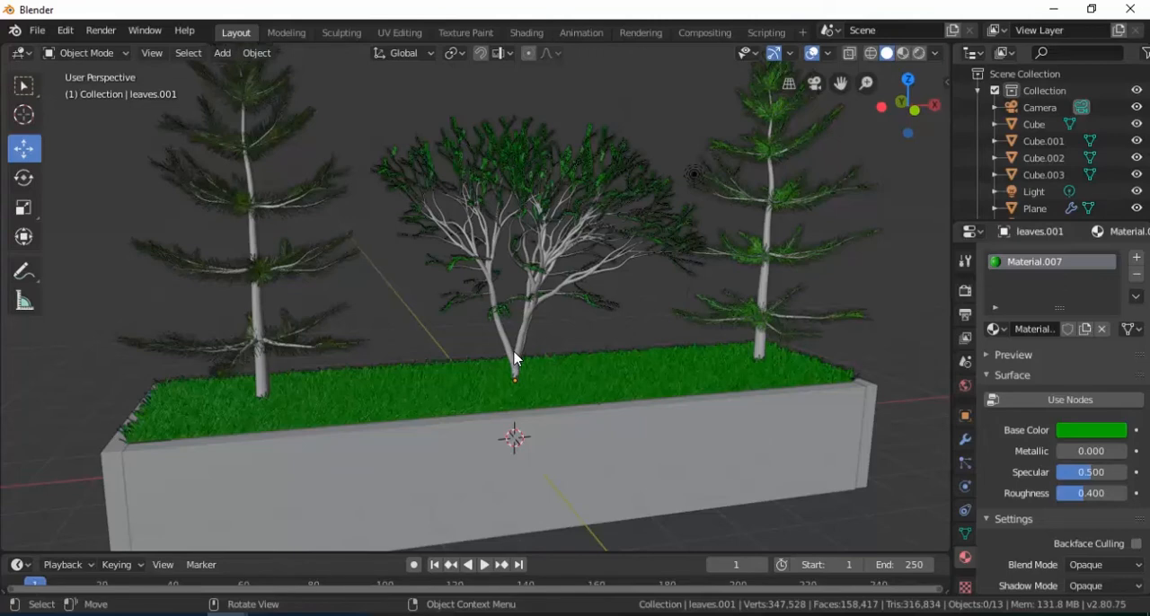
# Step: Give the central tree's trunk a new material whose base color is an Image Texture using Kayu.jpg from the Taman depan Rumah folder
pyautogui.scroll(3, 518, 357)
pyautogui.click(542, 378)
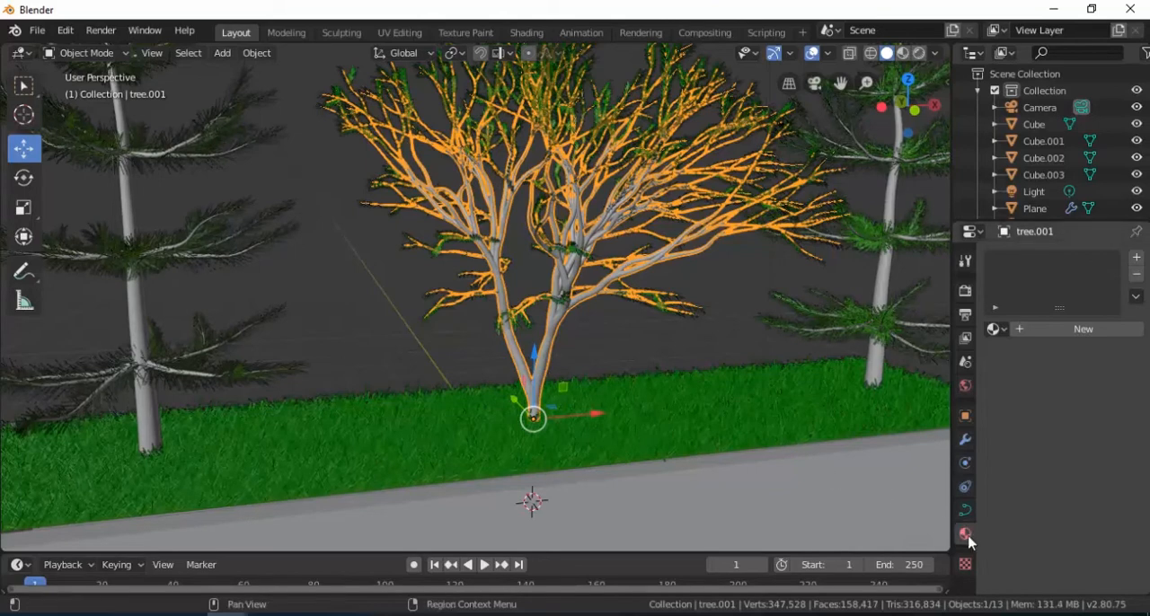
pyautogui.click(1074, 329)
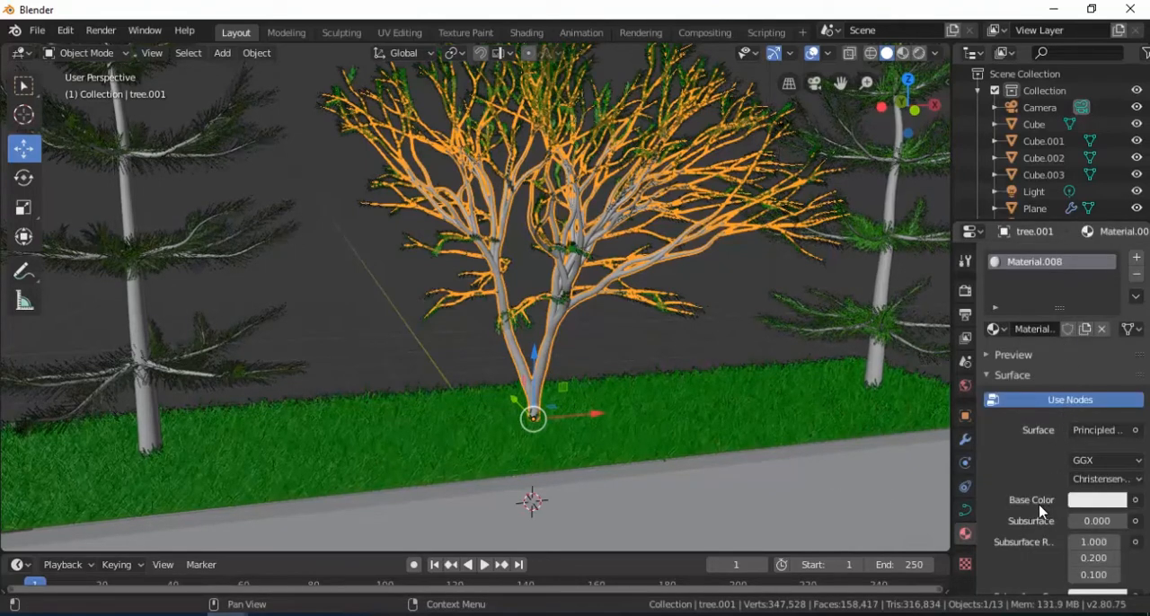
pyautogui.click(1135, 501)
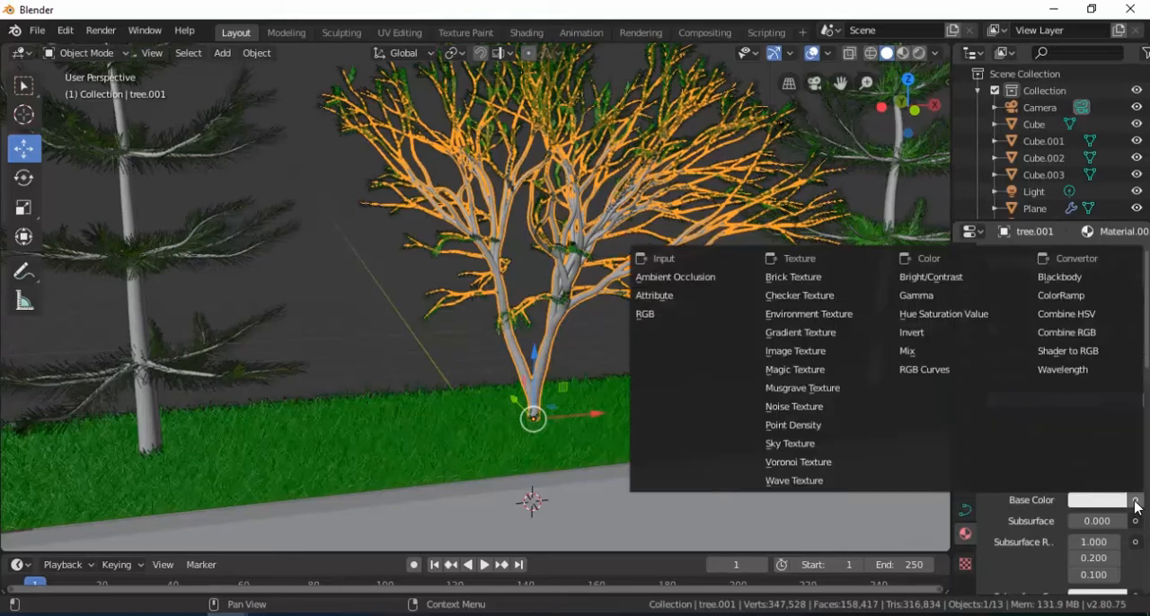
pyautogui.click(812, 351)
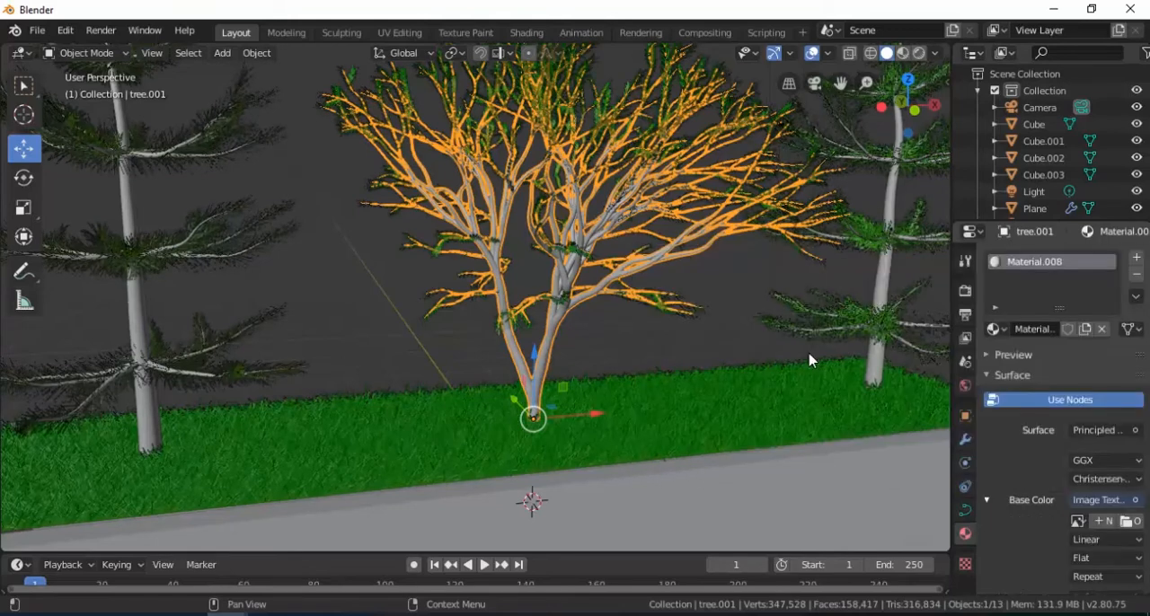
pyautogui.click(1129, 523)
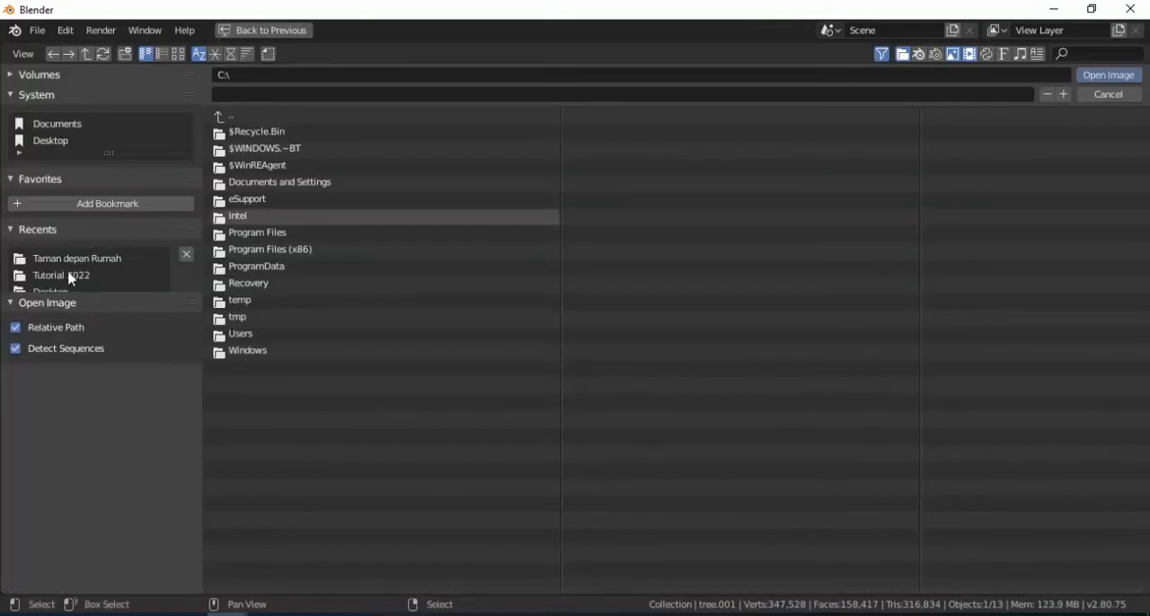
pyautogui.click(71, 278)
pyautogui.click(65, 262)
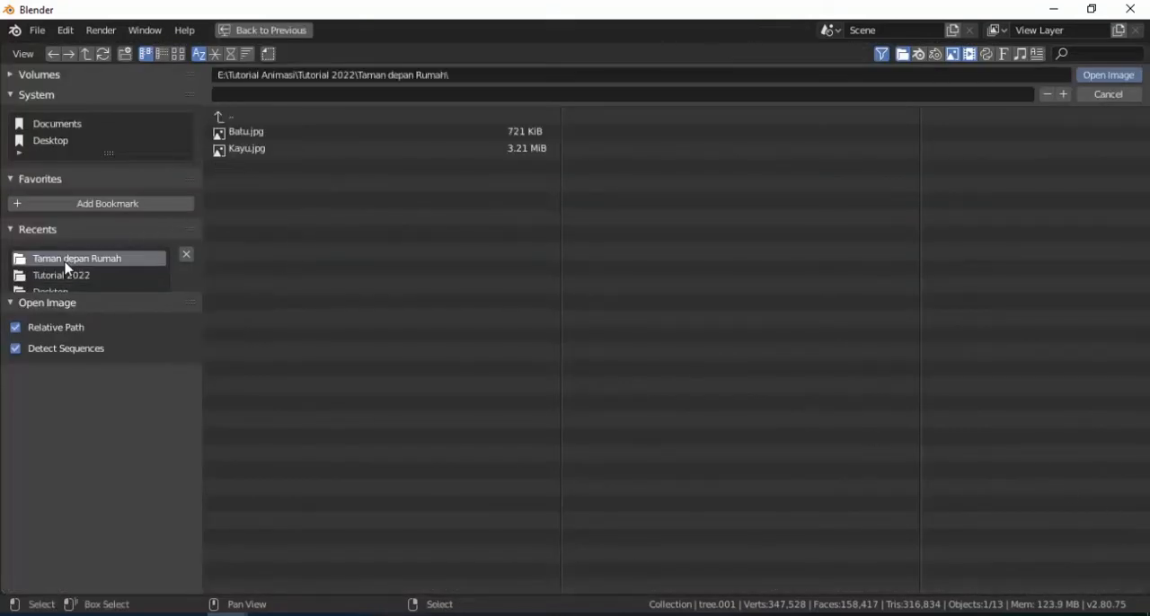
pyautogui.doubleClick(243, 149)
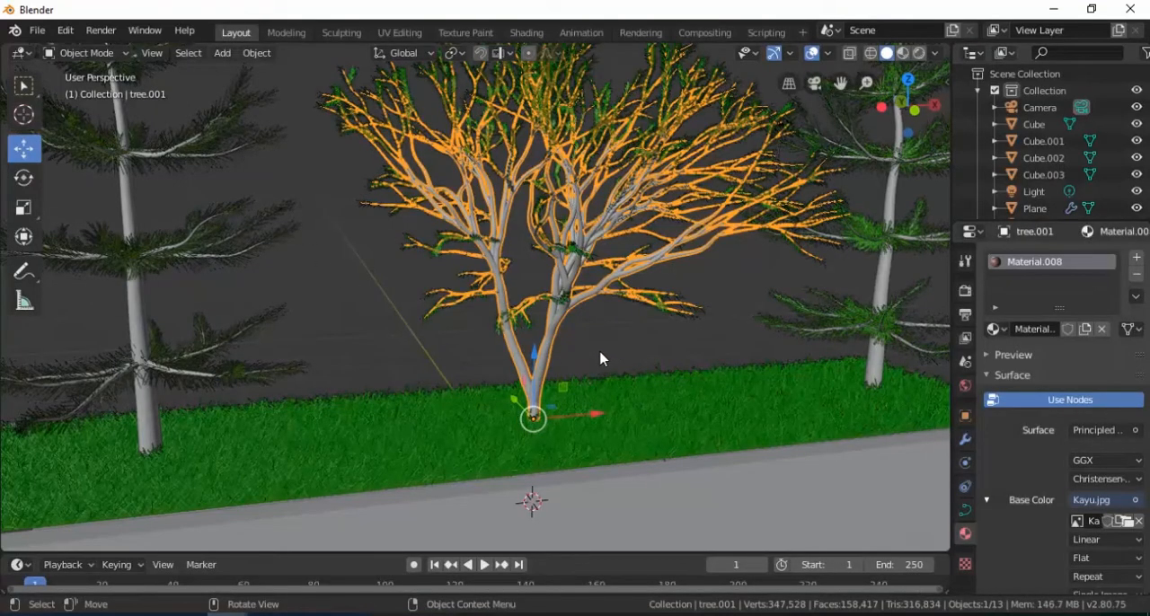
# Step: Switch the viewport to Rendered shading and move the light -8.16 m along Y, to the front of the planter
pyautogui.press('z')
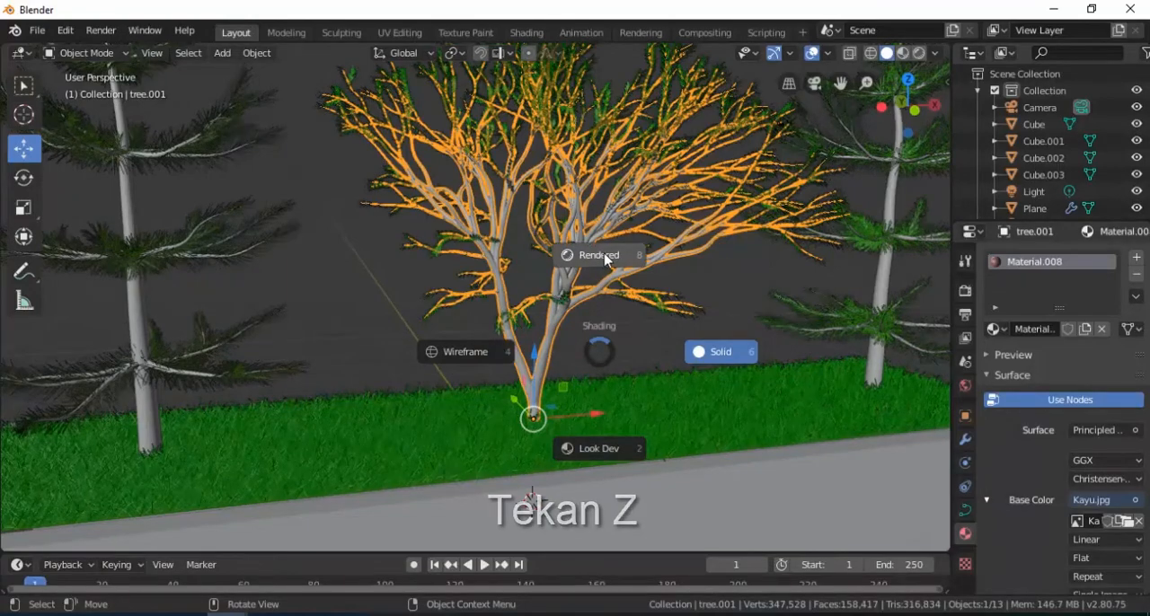
pyautogui.click(604, 258)
pyautogui.scroll(3, 566, 373)
pyautogui.scroll(-5, 566, 374)
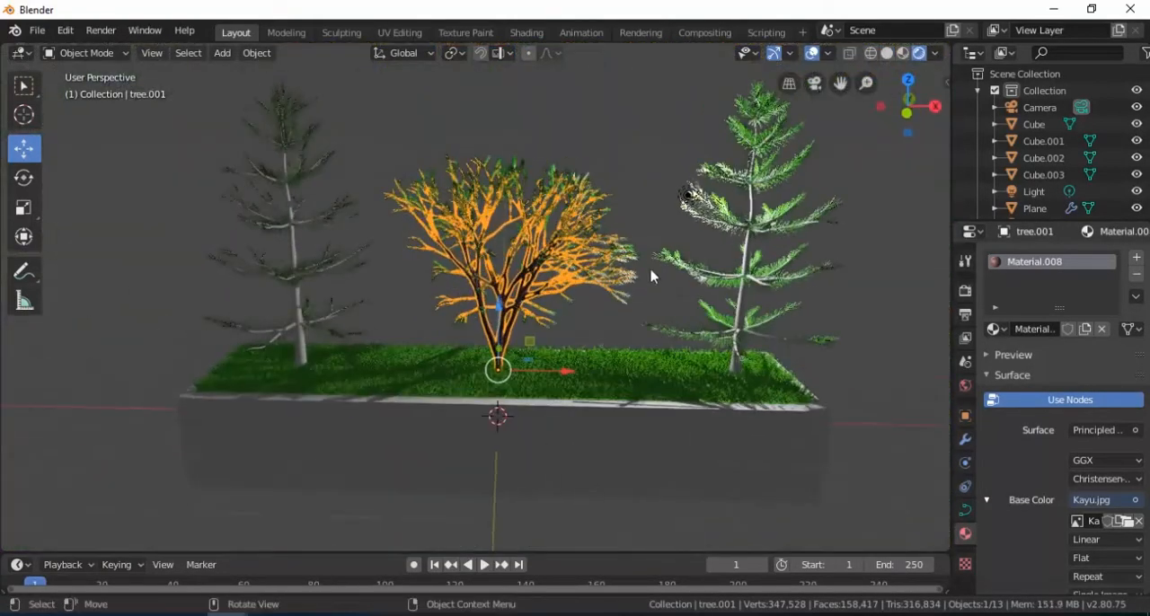
pyautogui.click(689, 196)
pyautogui.scroll(-4, 776, 287)
pyautogui.moveTo(714, 290); pyautogui.dragTo(616, 256, button='middle')
pyautogui.moveTo(616, 256); pyautogui.dragTo(427, 353)
# Step: Copy and paste the light, and move the copy 13.4 m along Y to behind the planter
pyautogui.hotkey('ctrl', 'c')
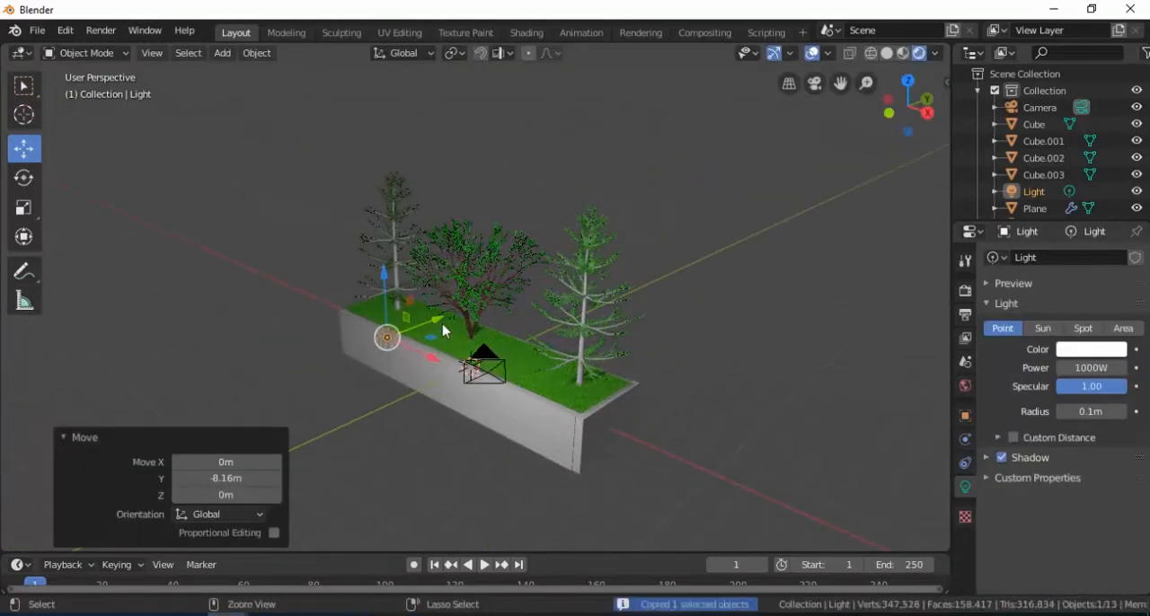
pyautogui.hotkey('ctrl', 'v')
pyautogui.press('g')
pyautogui.click(709, 214)
pyautogui.scroll(1, 374, 353)
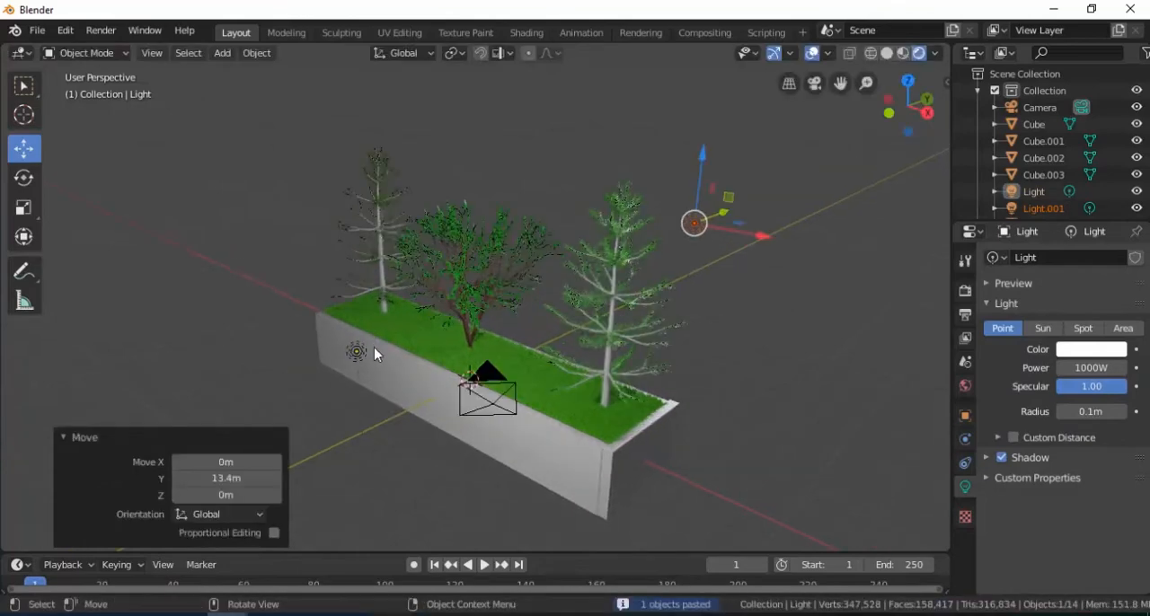
# Step: Select the original light in front of the planter, lower it and adjust its position slightly
pyautogui.click(360, 356)
pyautogui.moveTo(357, 304); pyautogui.dragTo(372, 364)
pyautogui.moveTo(406, 428); pyautogui.dragTo(395, 421)
# Step: Select the central tree's trunk and examine its wood texture up close in the rendered view
pyautogui.click(492, 340)
pyautogui.scroll(9, 551, 387)
pyautogui.moveTo(494, 368); pyautogui.dragTo(518, 351, button='middle')
pyautogui.click(542, 375)
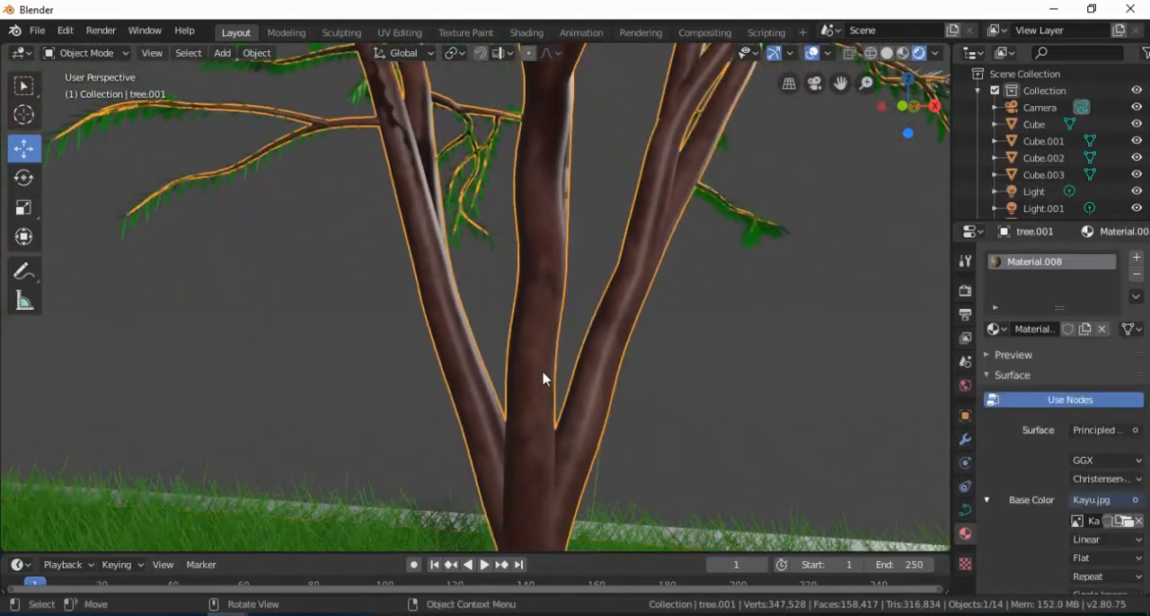
pyautogui.scroll(3, 582, 389)
pyautogui.scroll(-3, 639, 388)
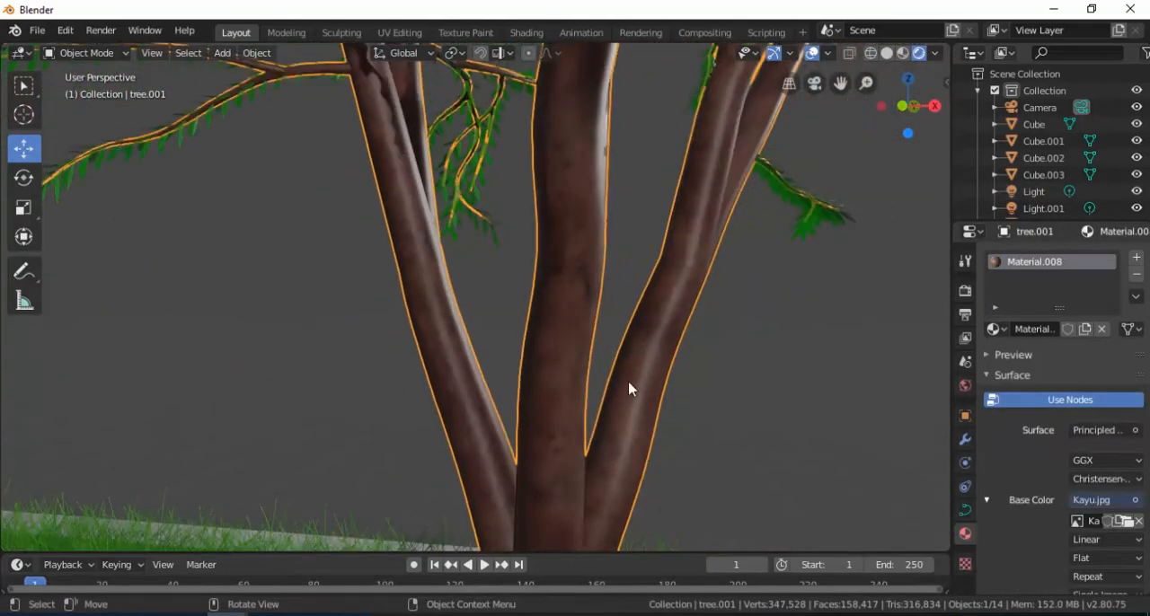
pyautogui.keyDown('shift'); pyautogui.moveTo(583, 393); pyautogui.dragTo(527, 357, button='middle'); pyautogui.keyUp('shift')
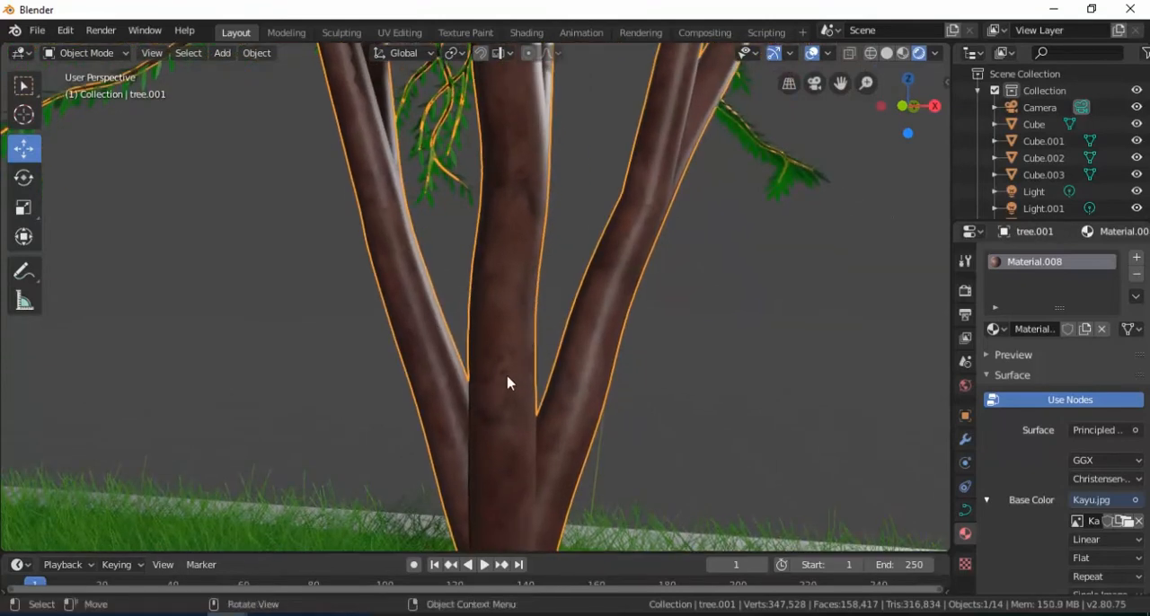
# Step: In the Shading workspace, duplicate the trunk material's Kayu.jpg Image Texture node and place the copy below the Material Output node
pyautogui.click(526, 32)
pyautogui.scroll(5, 546, 193)
pyautogui.moveTo(544, 204); pyautogui.dragTo(569, 278, button='middle')
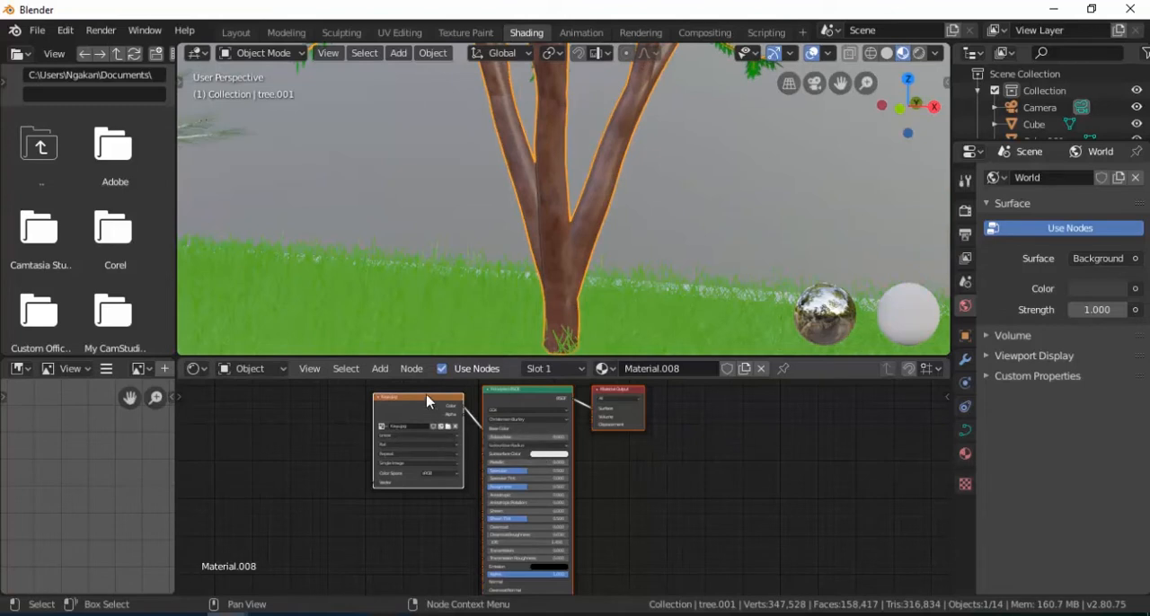
pyautogui.scroll(4, 428, 406)
pyautogui.moveTo(417, 507); pyautogui.dragTo(442, 435, button='middle')
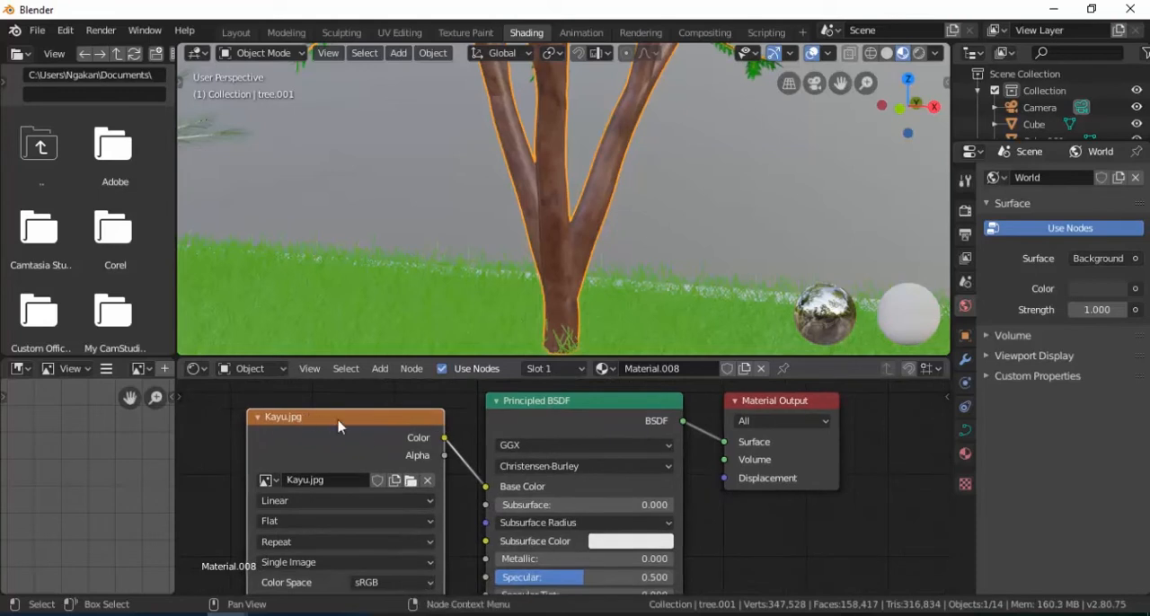
pyautogui.scroll(-1, 324, 421)
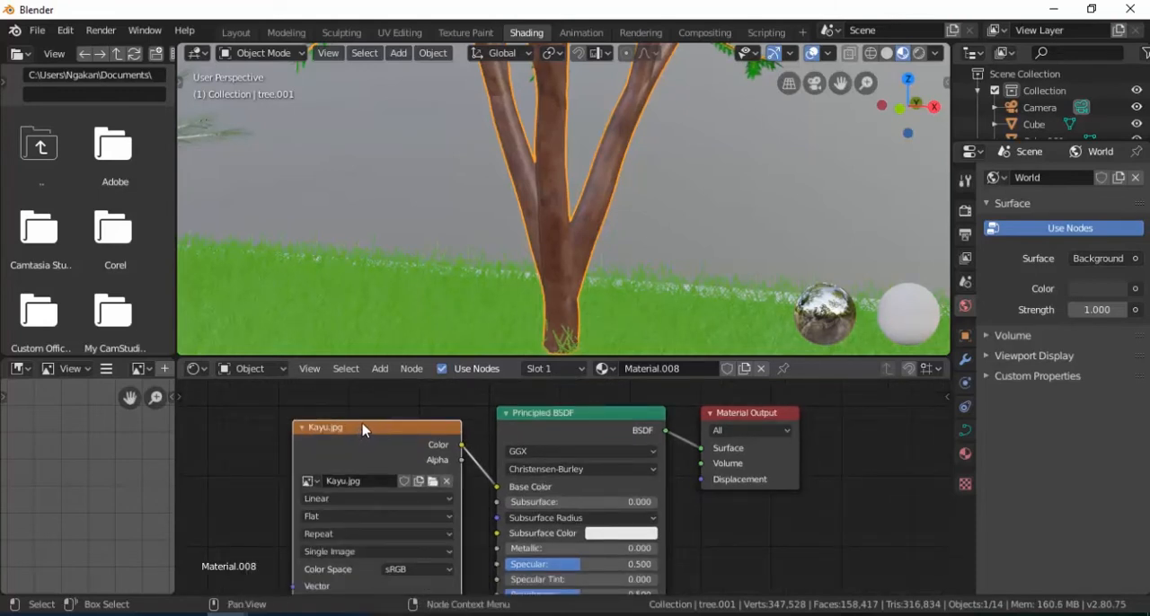
pyautogui.click(545, 413)
pyautogui.click(426, 427)
pyautogui.hotkey('ctrl', 'c')
pyautogui.hotkey('ctrl', 'v')
pyautogui.moveTo(426, 433); pyautogui.dragTo(827, 513)
pyautogui.scroll(-3, 631, 488)
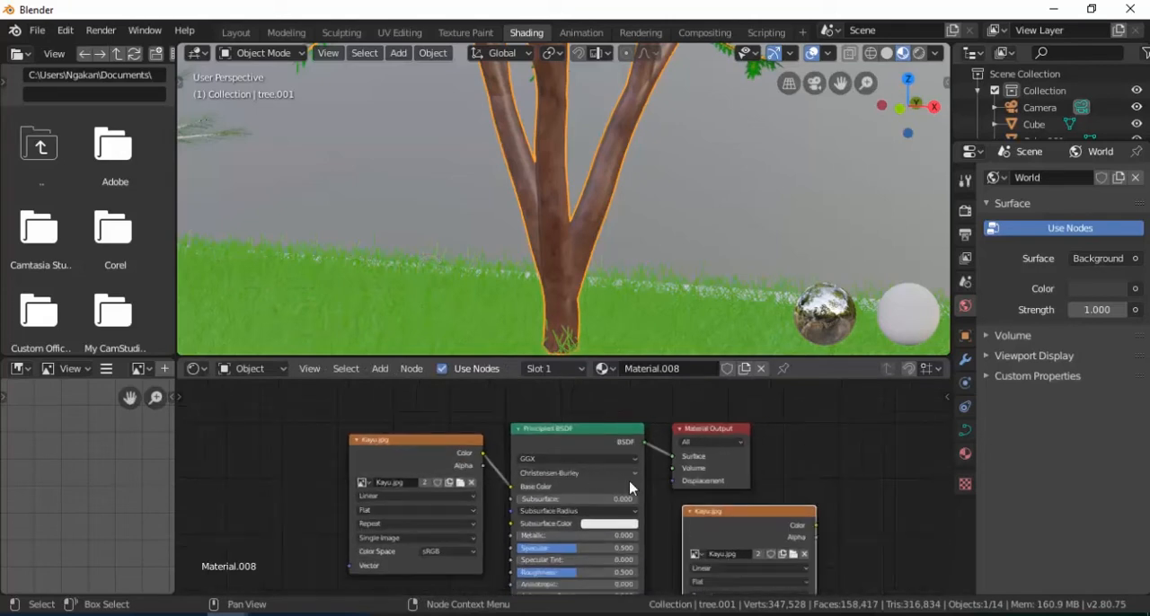
# Step: Move the Material Output node farther away and add a Displacement node between the copied Kayu.jpg node and the output
pyautogui.moveTo(630, 488); pyautogui.dragTo(446, 448, button='middle')
pyautogui.click(518, 393)
pyautogui.moveTo(514, 396); pyautogui.dragTo(853, 417)
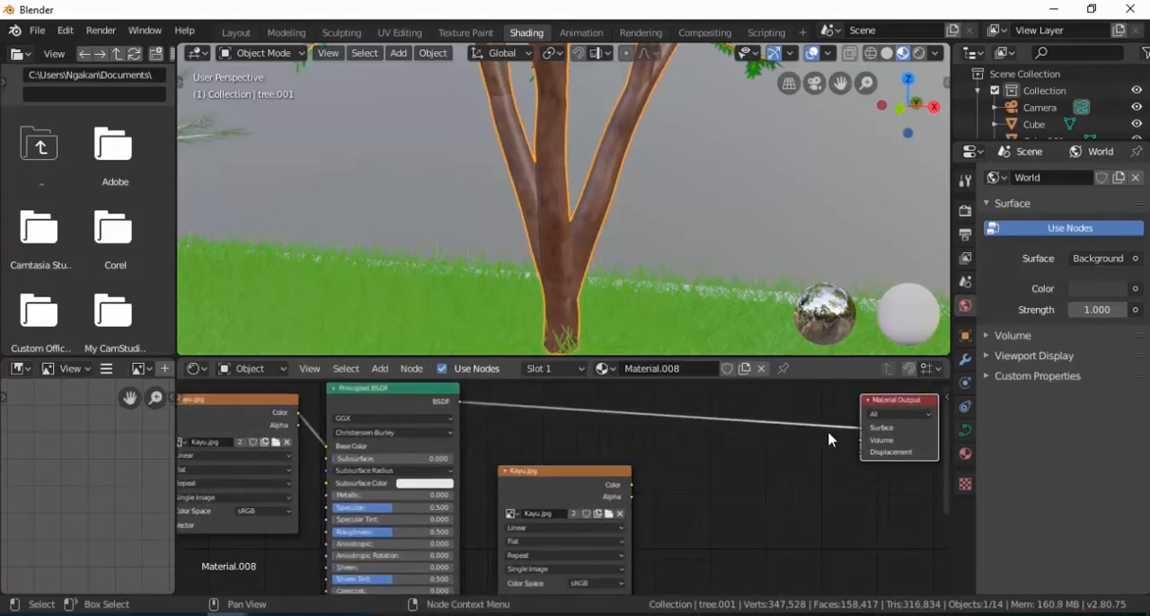
pyautogui.hotkey('shift', 'a')
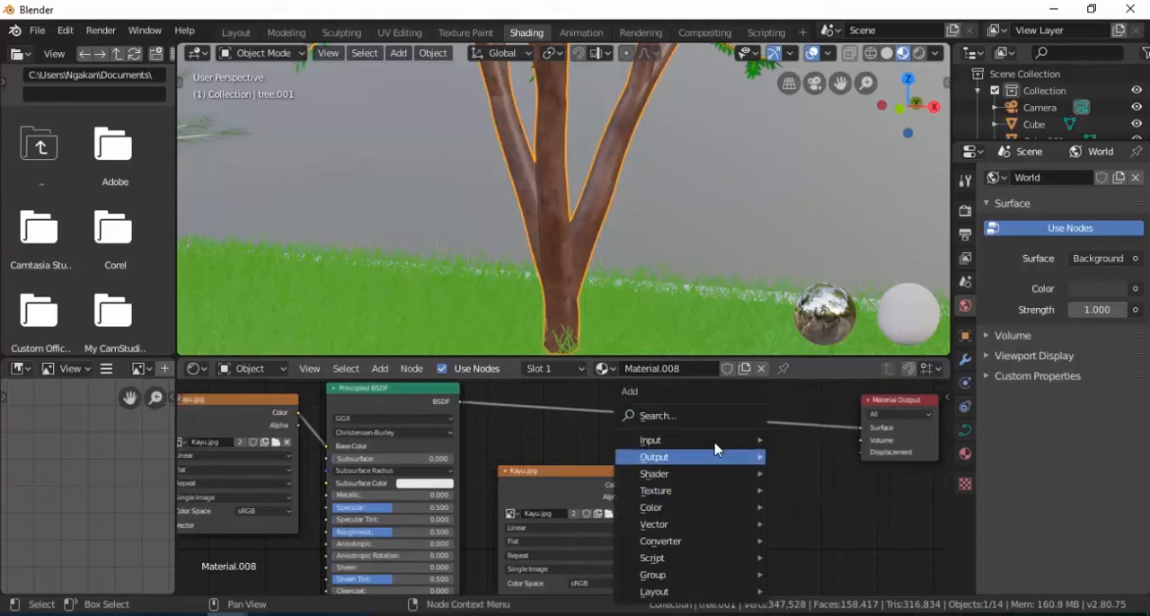
pyautogui.click(749, 415)
pyautogui.write('disp')
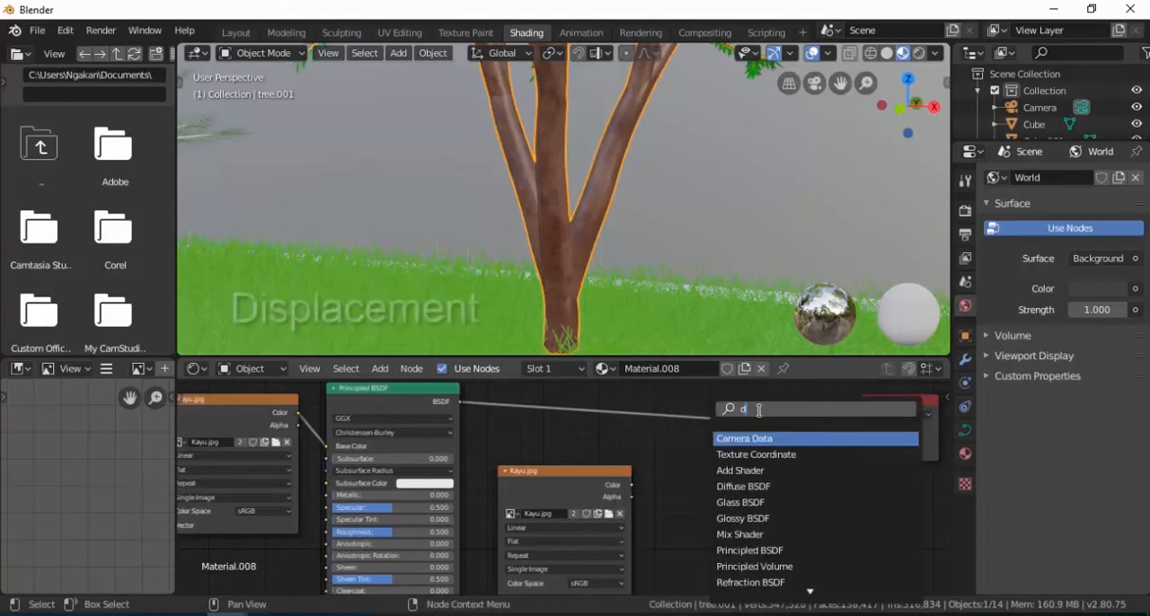
pyautogui.press('Return')
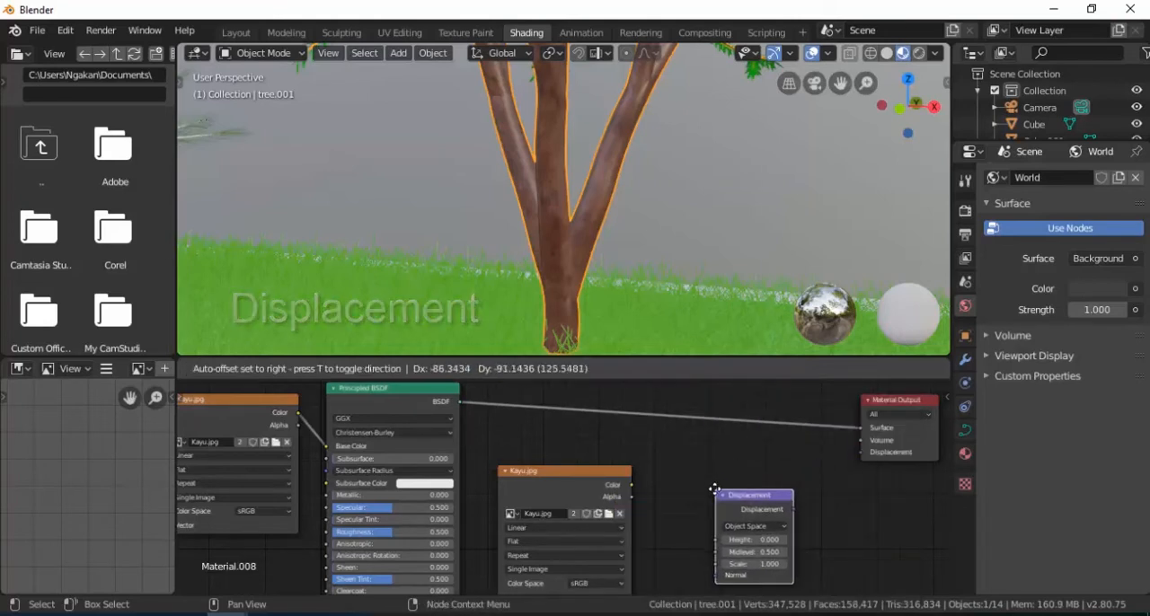
pyautogui.click(716, 495)
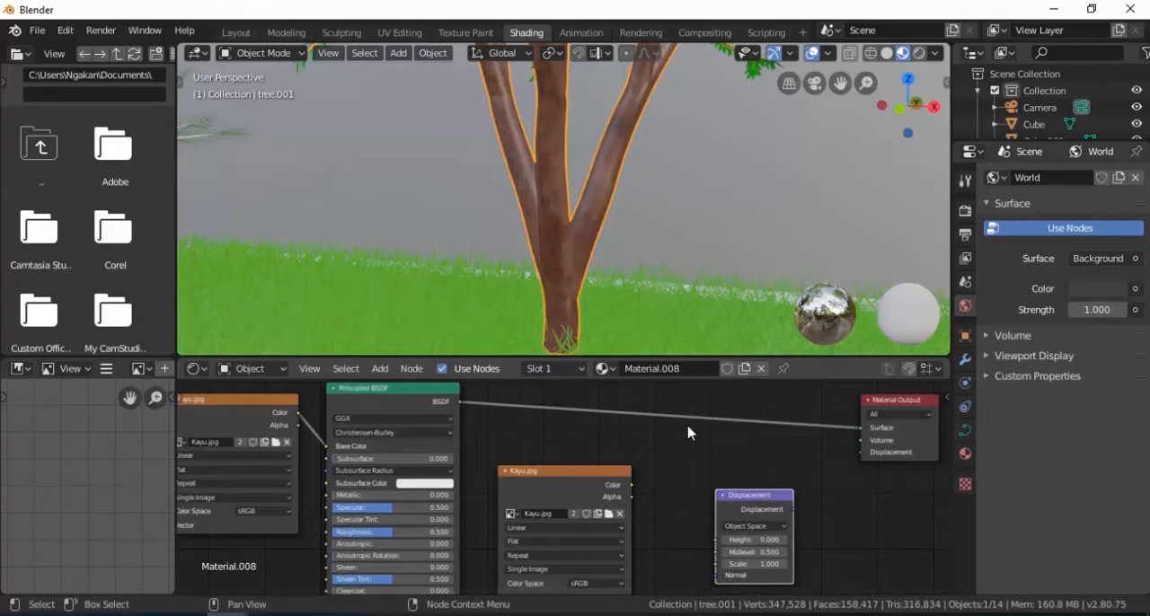
# Step: Connect the copied Kayu.jpg node's Color to the Displacement node's Height, and its Displacement output to Material Output's Displacement
pyautogui.moveTo(630, 486); pyautogui.dragTo(724, 549)
pyautogui.moveTo(793, 509); pyautogui.dragTo(861, 459)
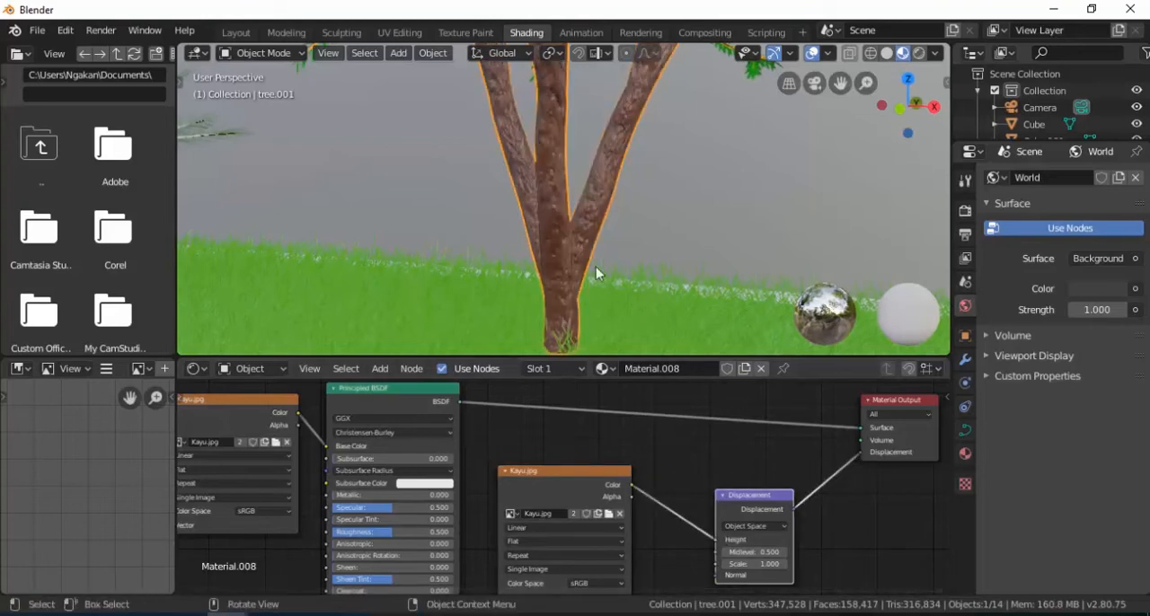
pyautogui.scroll(3, 575, 263)
pyautogui.scroll(-3, 561, 261)
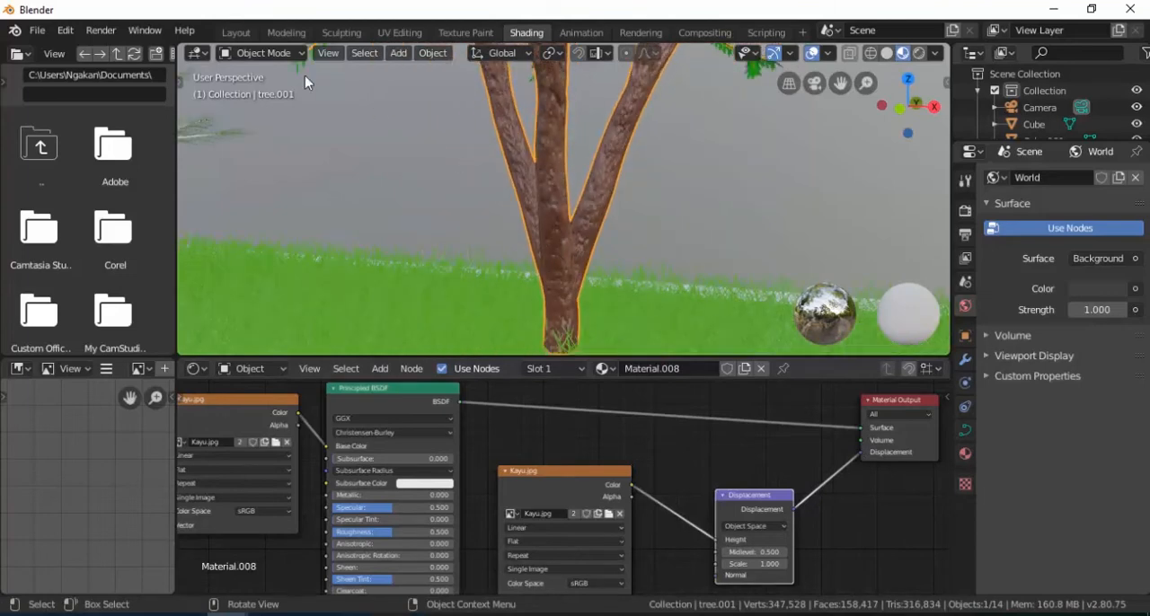
# Step: Back in the Layout workspace, link the central tree's trunk material to both pine trunks with Make Links > Materials
pyautogui.click(236, 32)
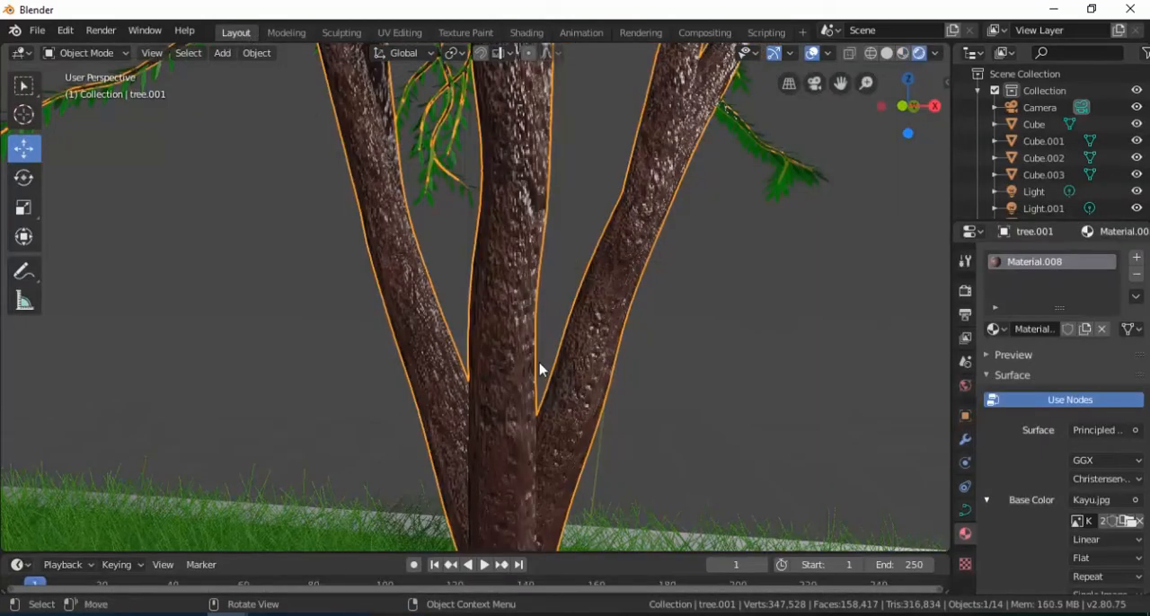
pyautogui.scroll(-5, 509, 351)
pyautogui.click(586, 329)
pyautogui.scroll(-4, 488, 315)
pyautogui.moveTo(488, 299); pyautogui.dragTo(506, 339, button='middle')
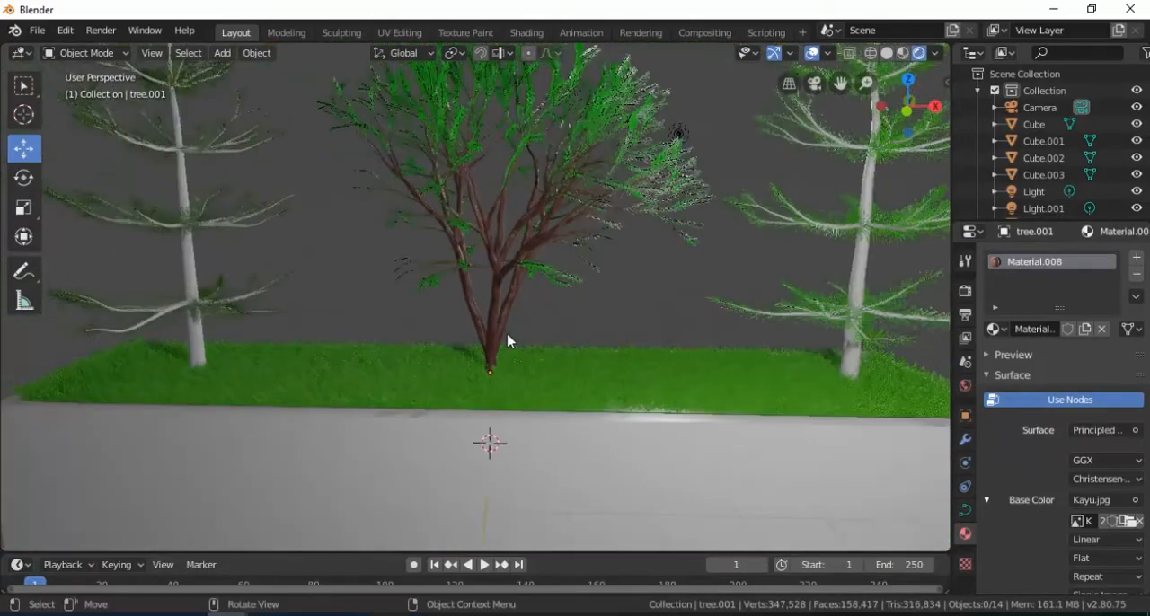
pyautogui.click(862, 283)
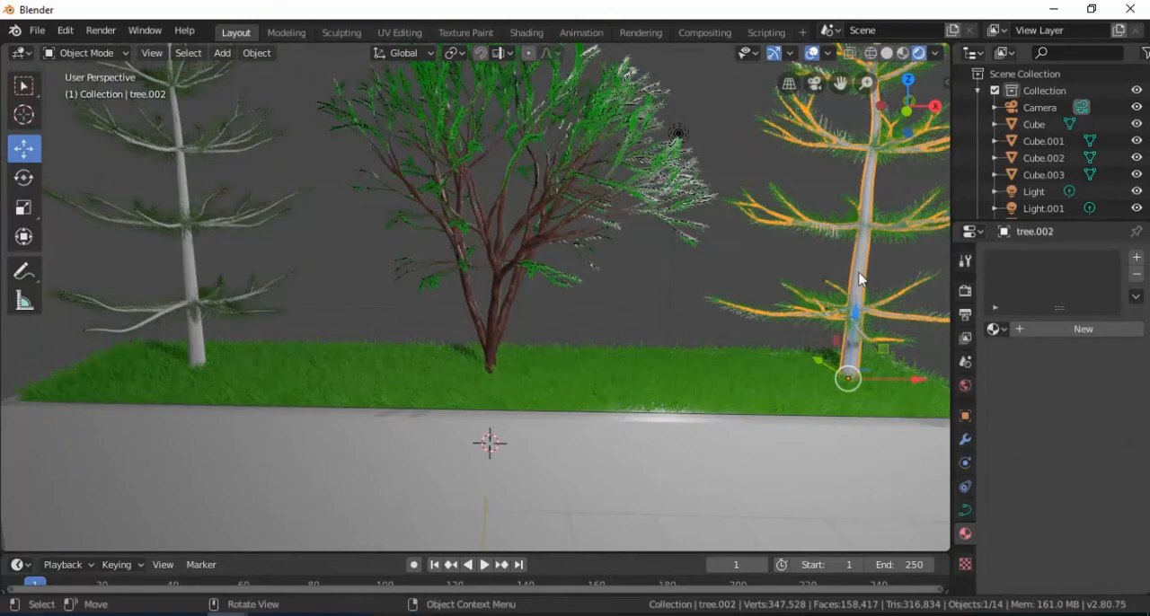
pyautogui.keyDown('shift'); pyautogui.click(191, 273); pyautogui.keyUp('shift')
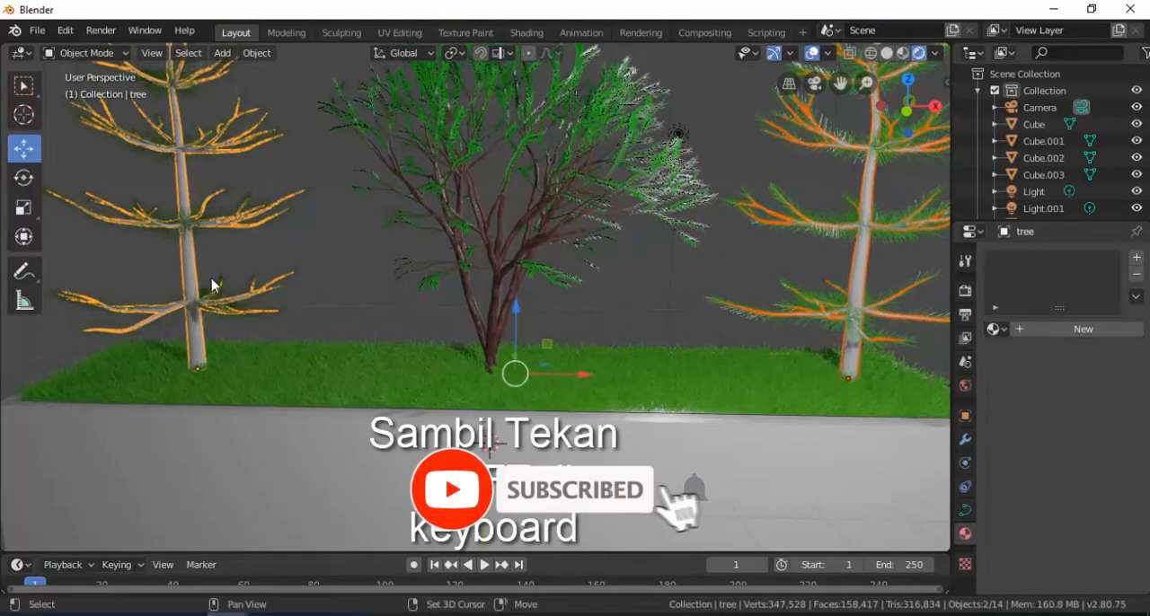
pyautogui.keyDown('shift'); pyautogui.click(495, 339); pyautogui.keyUp('shift')
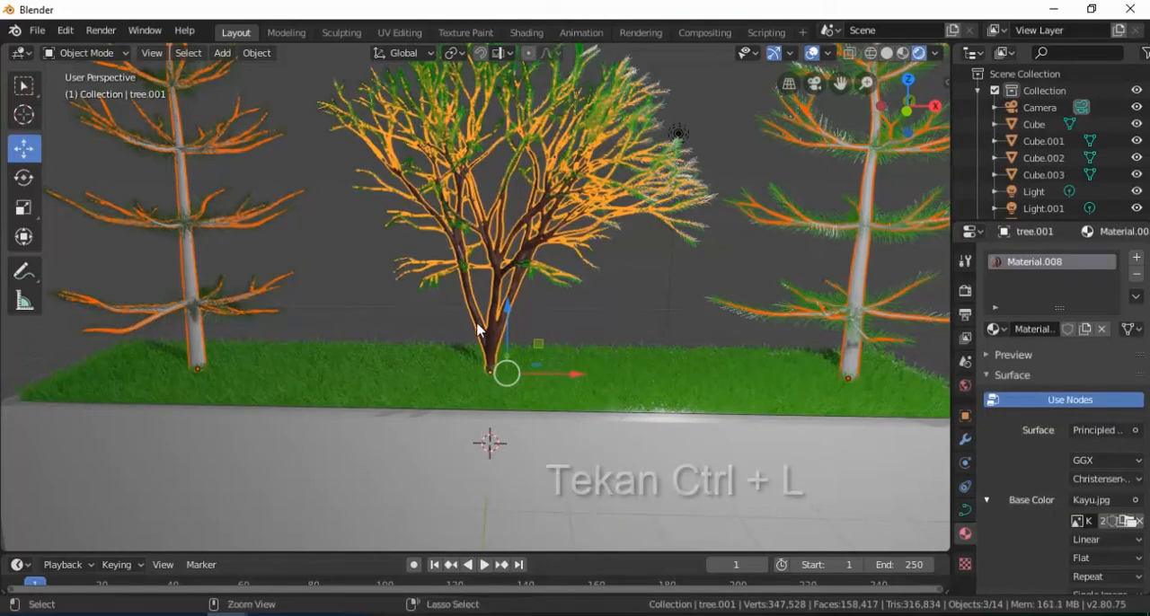
pyautogui.hotkey('ctrl', 'l')
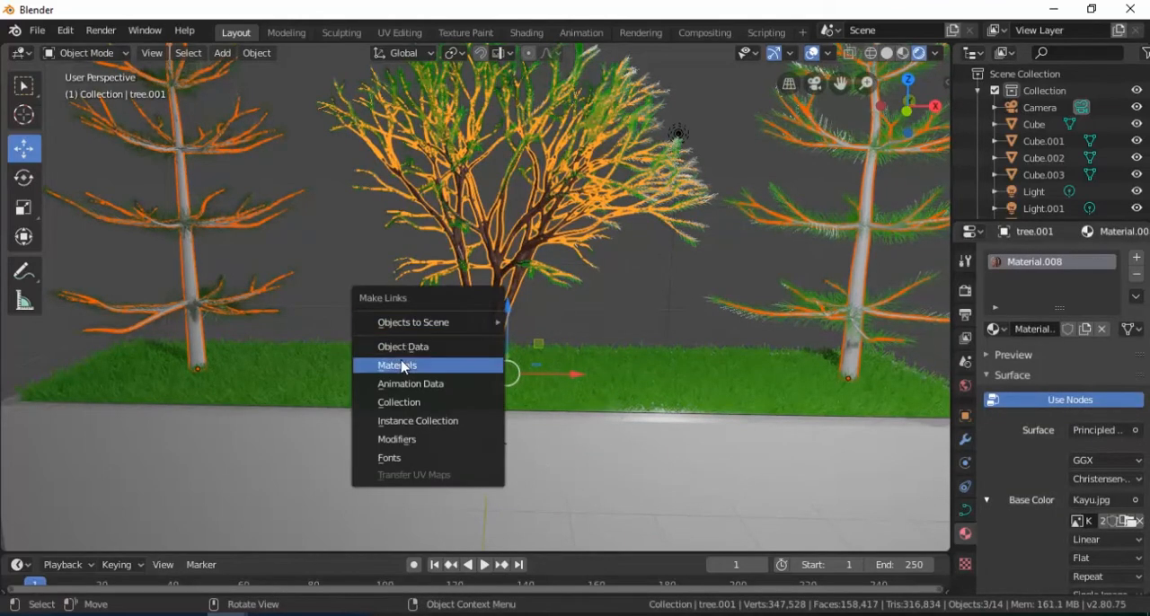
pyautogui.click(398, 366)
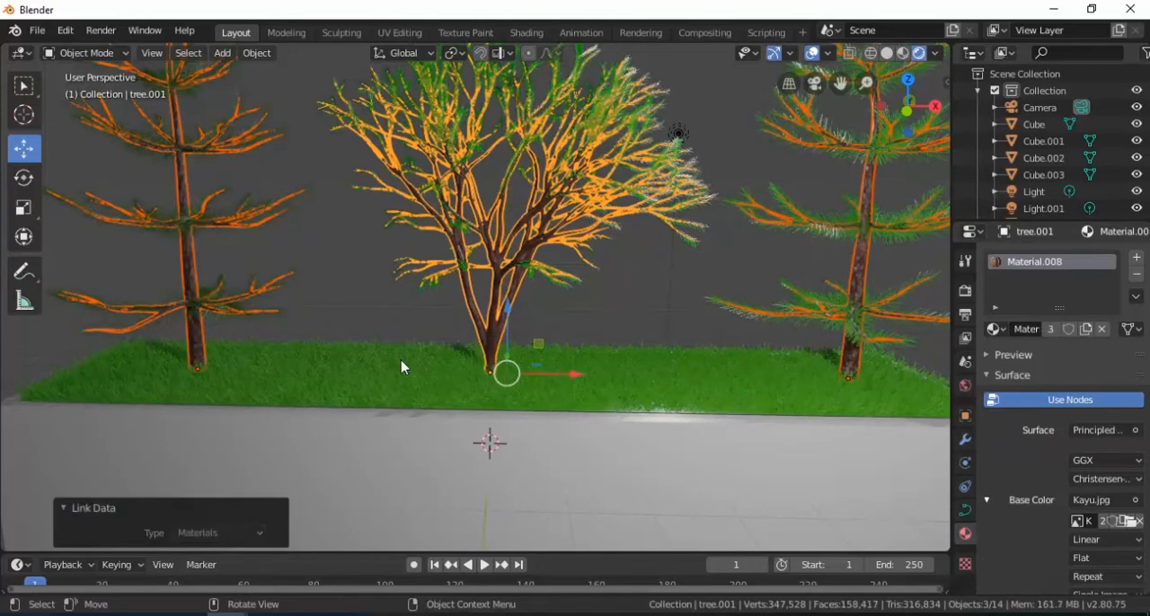
pyautogui.scroll(-5, 613, 310)
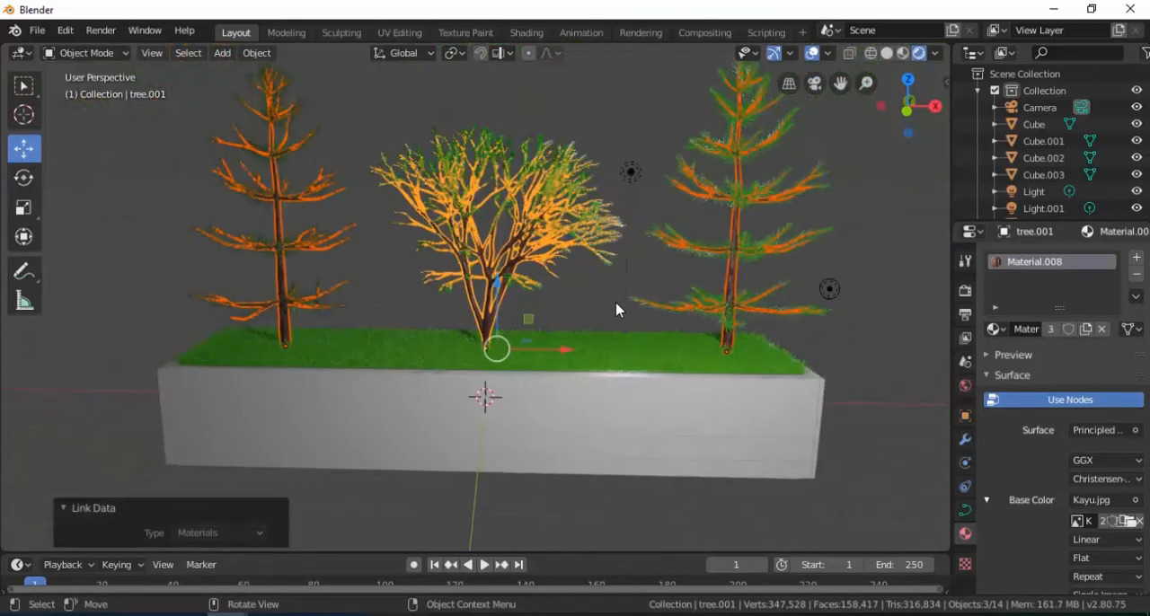
pyautogui.click(629, 412)
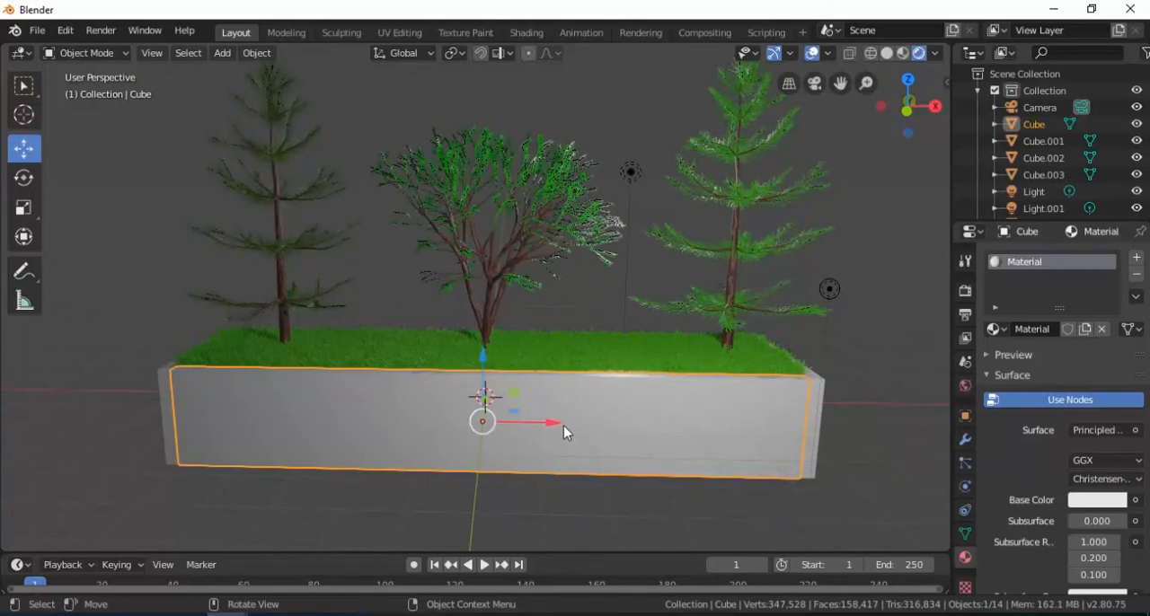
pyautogui.scroll(2, 562, 429)
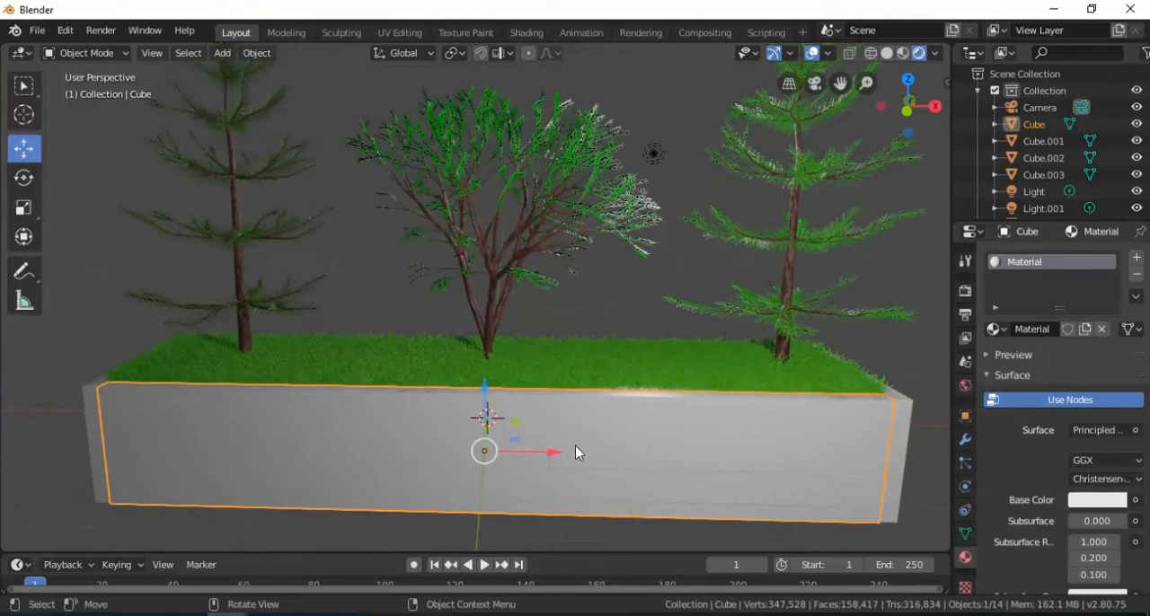
pyautogui.click(489, 336)
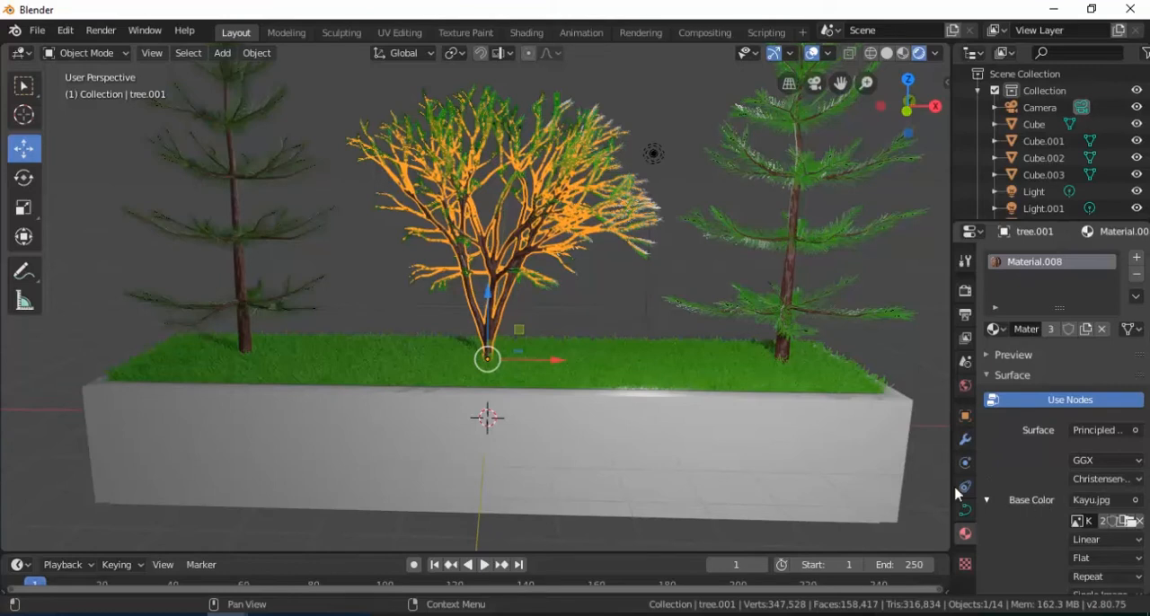
# Step: Select the planter's front wall and, in the Shading workspace, add an Image Texture node beside its Principled BSDF
pyautogui.click(620, 426)
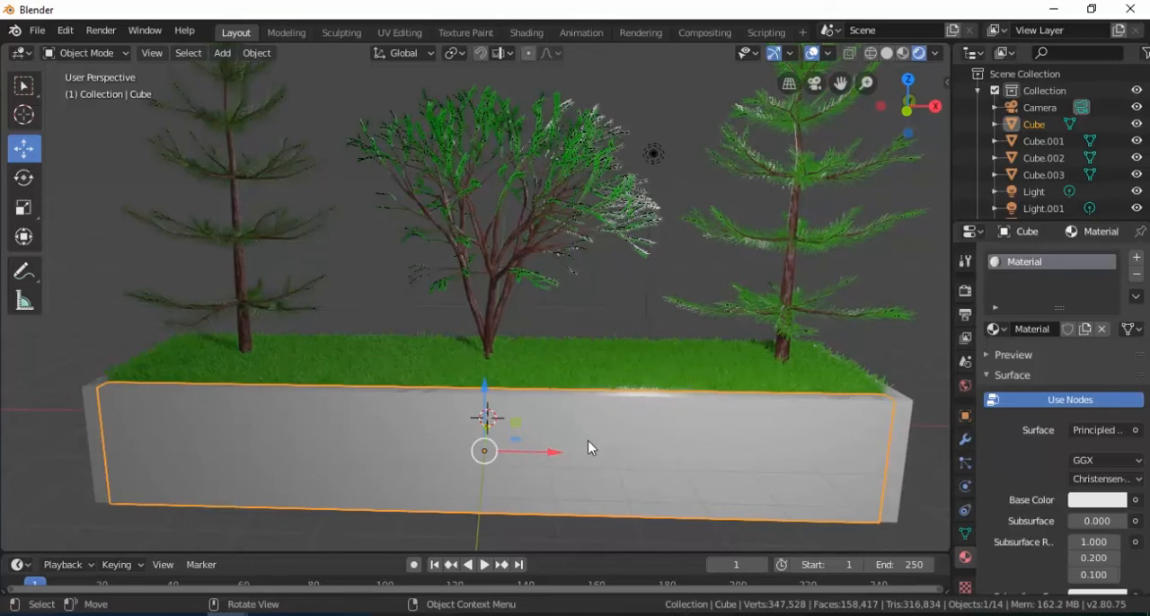
pyautogui.click(523, 34)
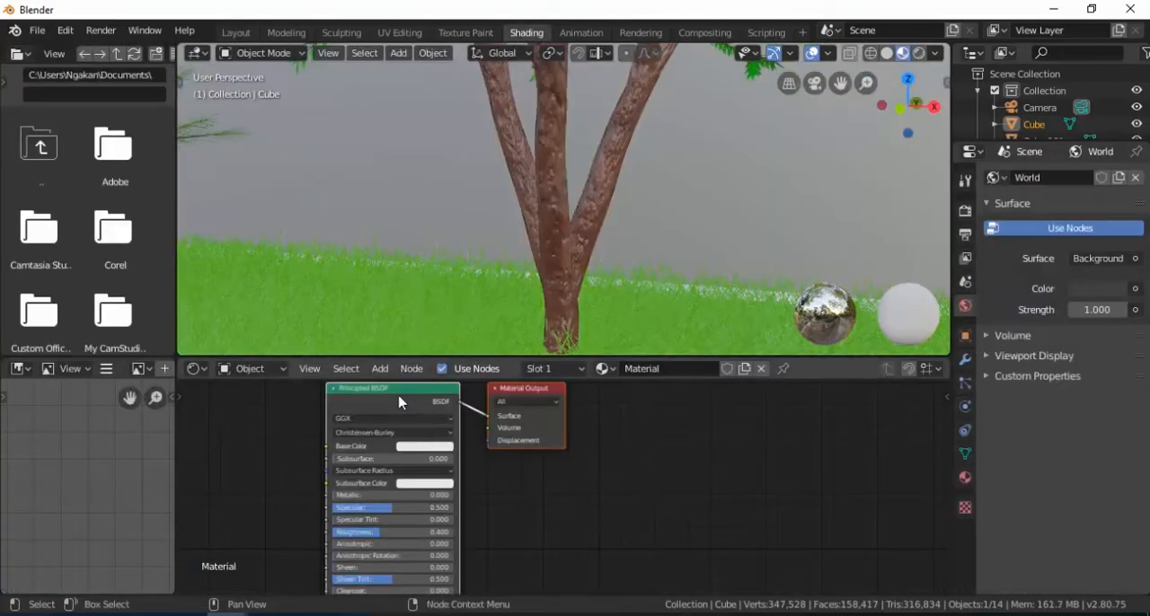
pyautogui.scroll(2, 267, 445)
pyautogui.keyDown('shift'); pyautogui.moveTo(278, 443); pyautogui.dragTo(560, 480, button='middle'); pyautogui.keyUp('shift')
pyautogui.click(486, 476)
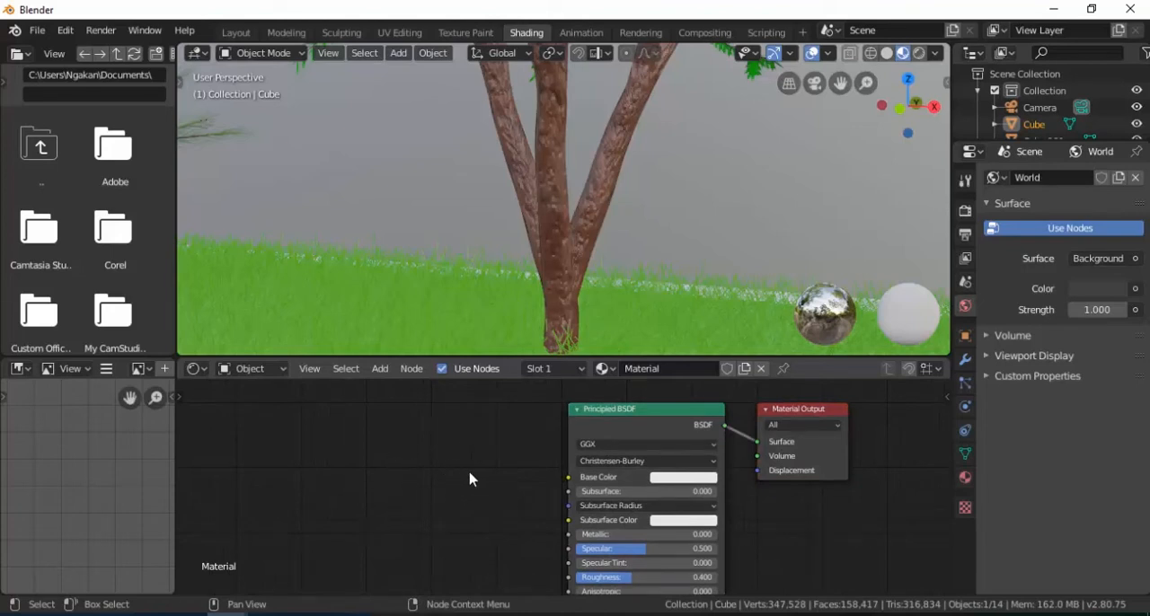
pyautogui.hotkey('shift', 'a')
pyautogui.click(421, 422)
pyautogui.write('image')
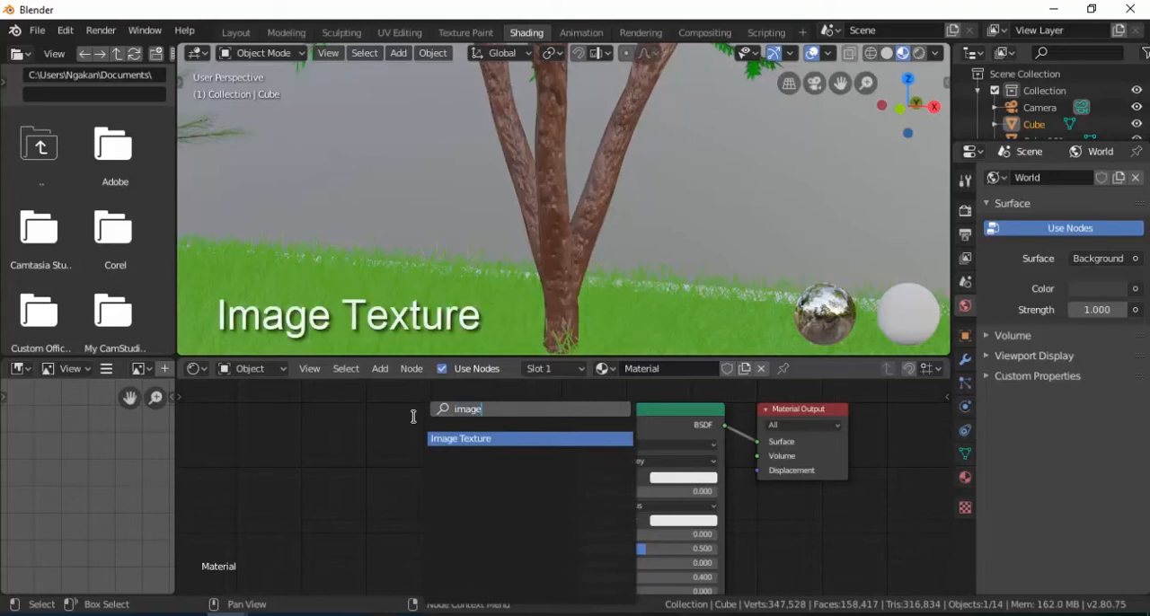
pyautogui.press('Return')
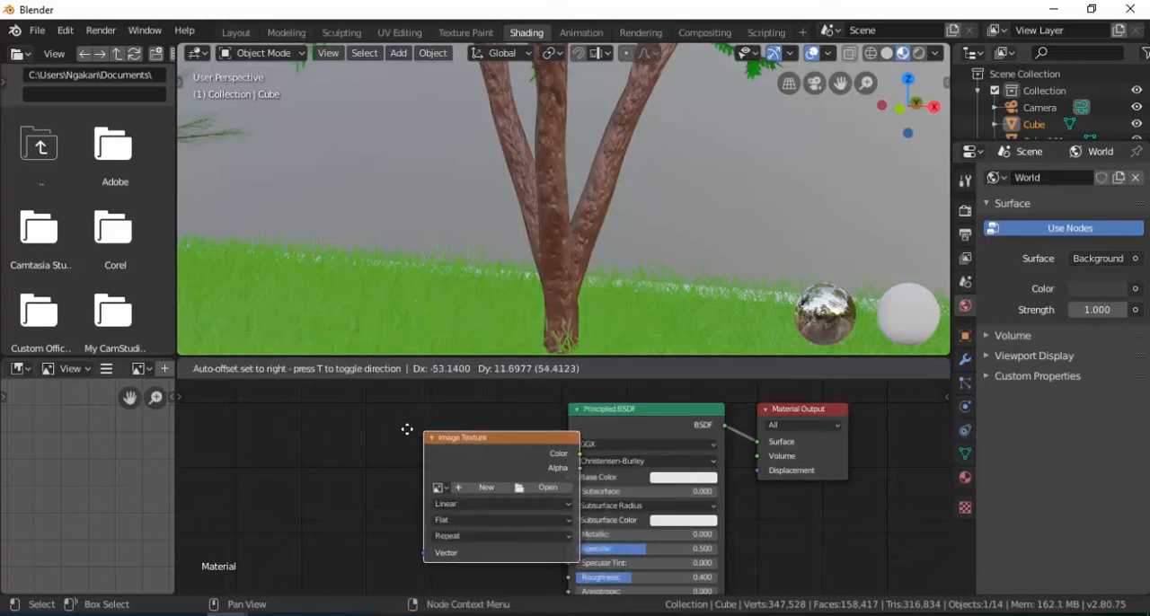
pyautogui.click(350, 424)
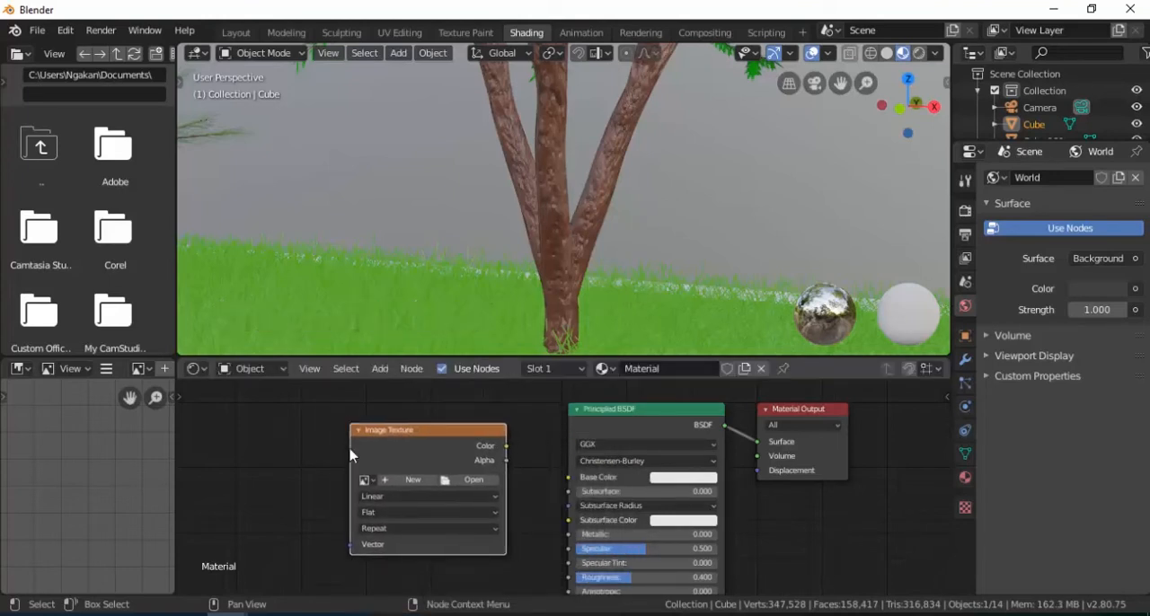
# Step: Load Kayu.jpg from the Taman depan Rumah folder into the front wall's Image Texture node
pyautogui.scroll(1, 387, 438)
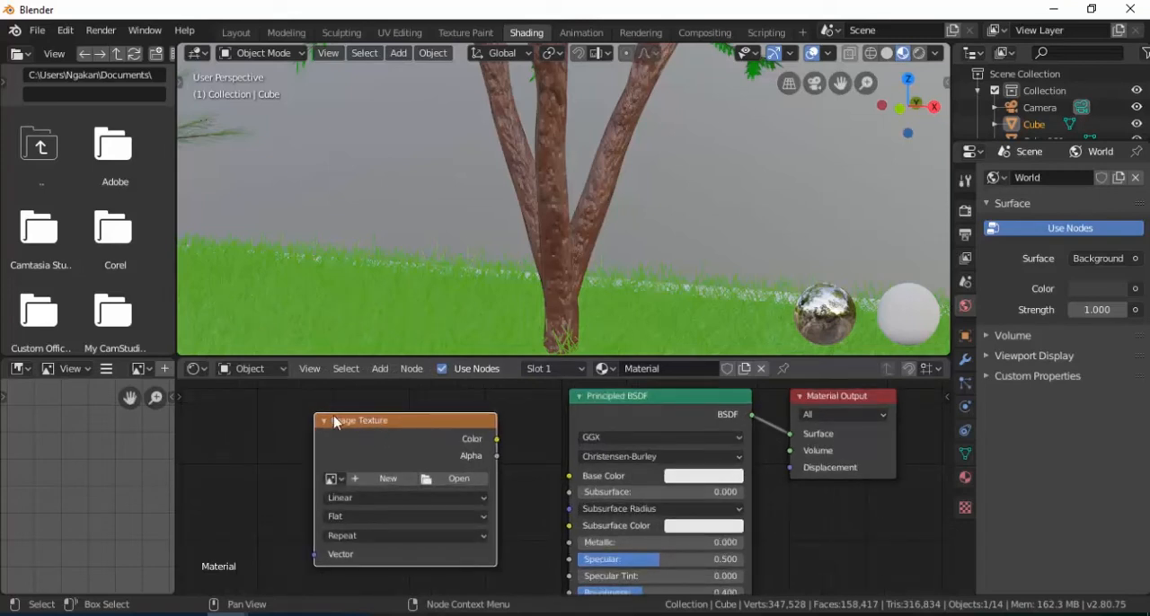
pyautogui.click(435, 488)
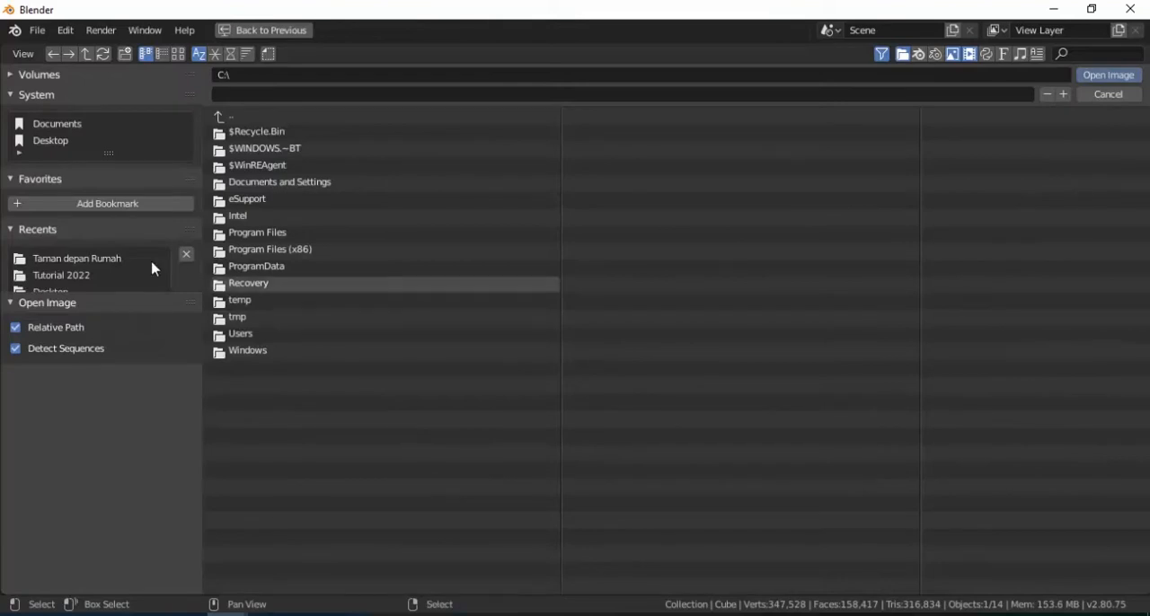
pyautogui.click(85, 260)
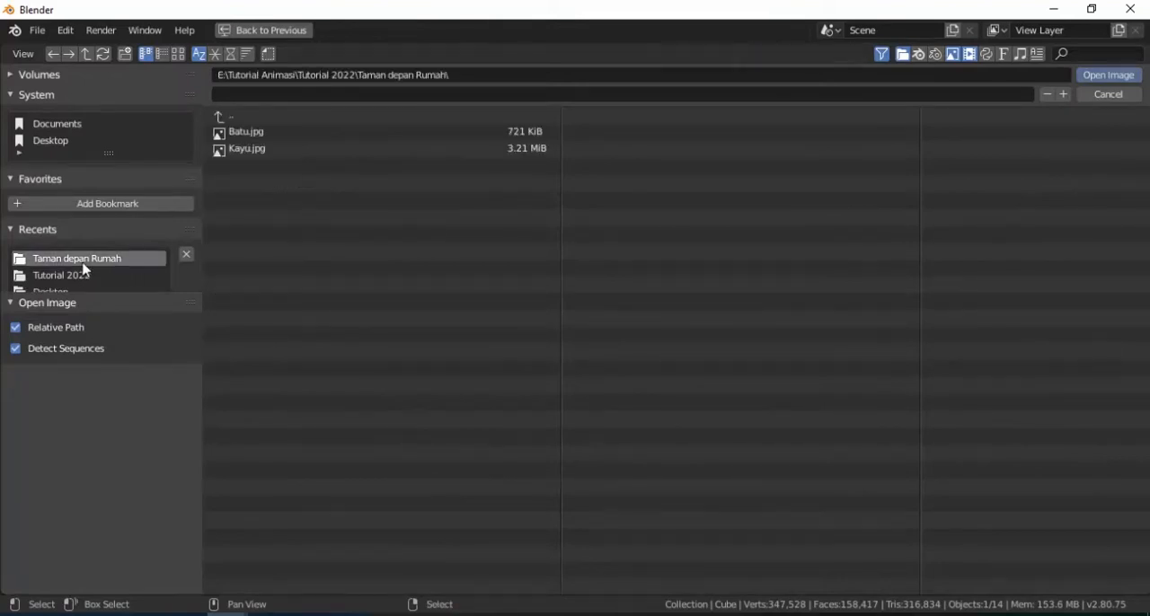
pyautogui.click(255, 155)
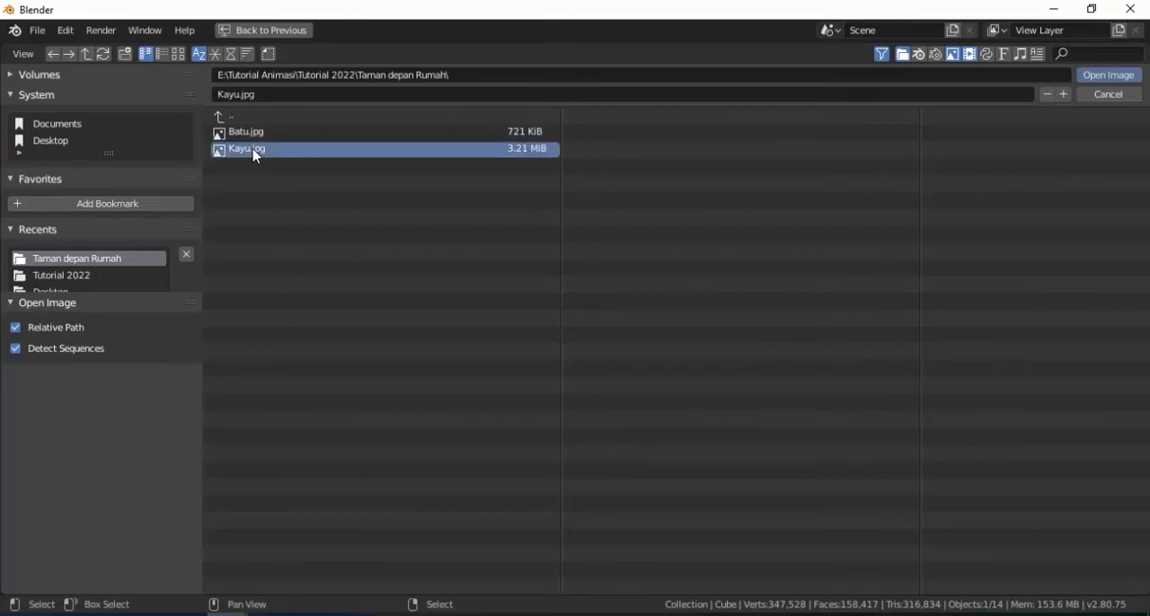
pyautogui.click(255, 156)
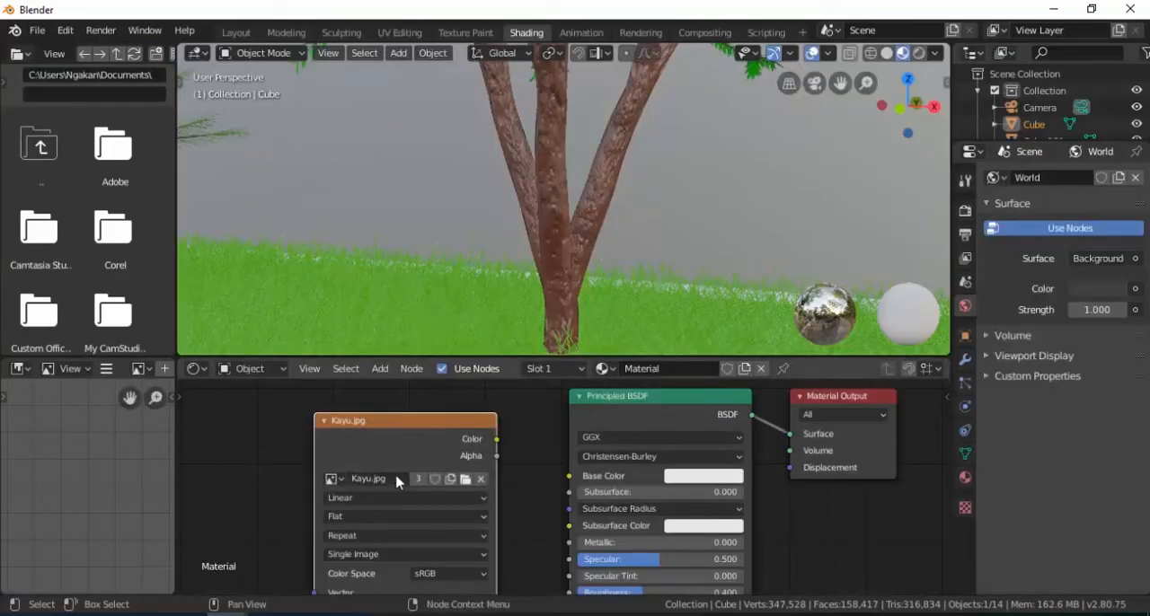
# Step: Connect the image node's Color output to the Principled BSDF's Base Color for the planter's front wall
pyautogui.moveTo(569, 310); pyautogui.dragTo(547, 225, button='middle')
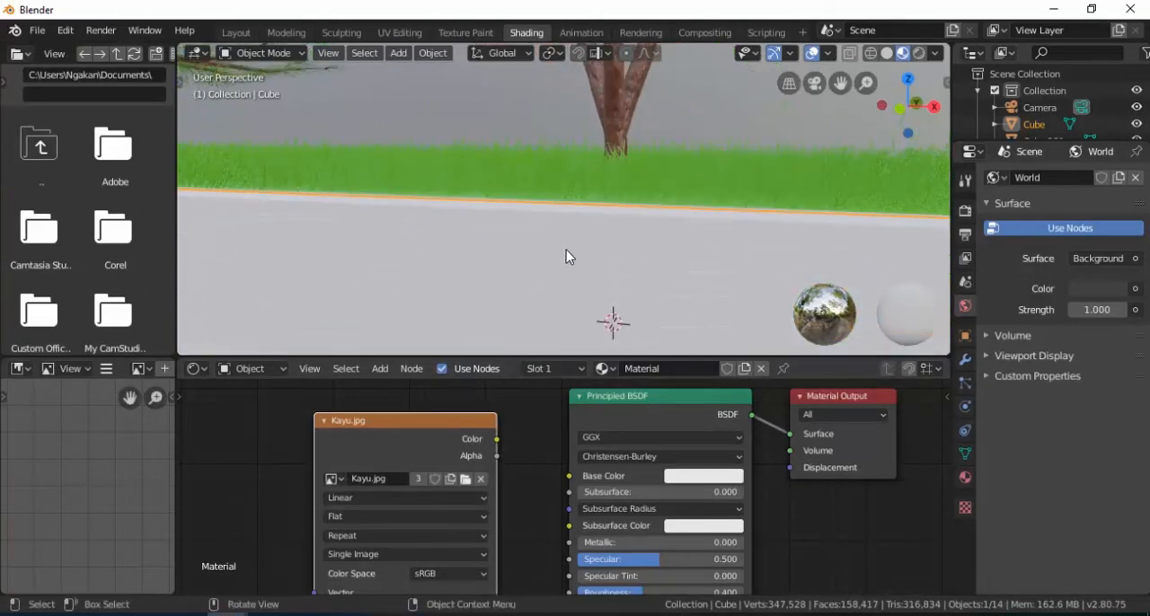
pyautogui.moveTo(497, 439); pyautogui.dragTo(570, 480)
pyautogui.moveTo(522, 290); pyautogui.dragTo(420, 293, button='middle')
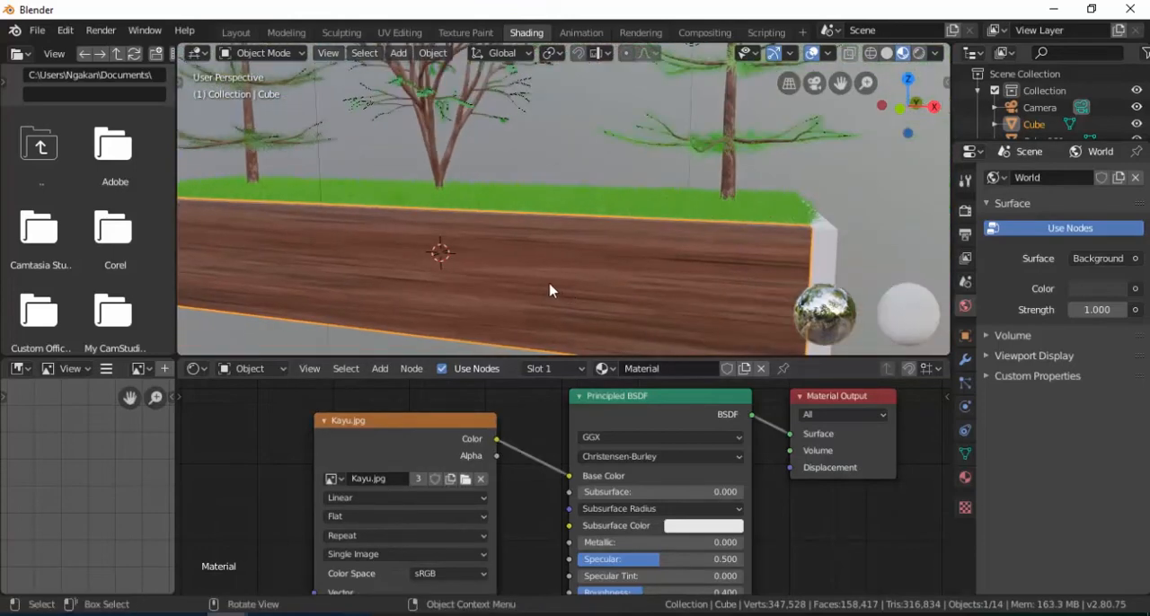
pyautogui.scroll(1, 539, 271)
pyautogui.scroll(-1, 533, 281)
pyautogui.scroll(-1, 540, 285)
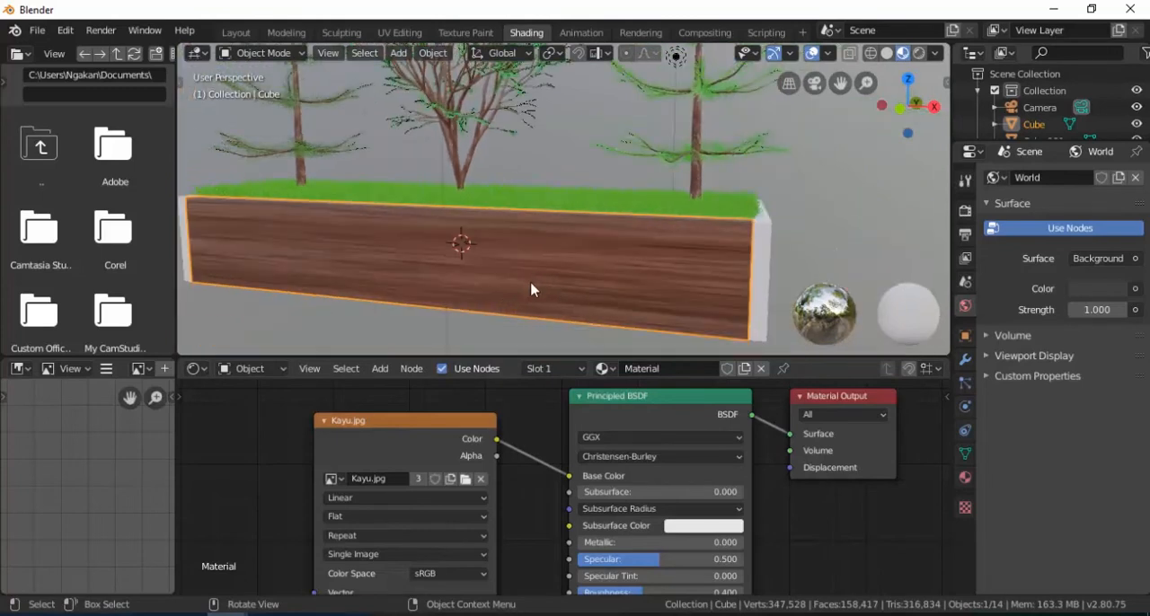
# Step: Replace the image in the front wall's texture node with Batu.jpg from the same folder
pyautogui.click(467, 482)
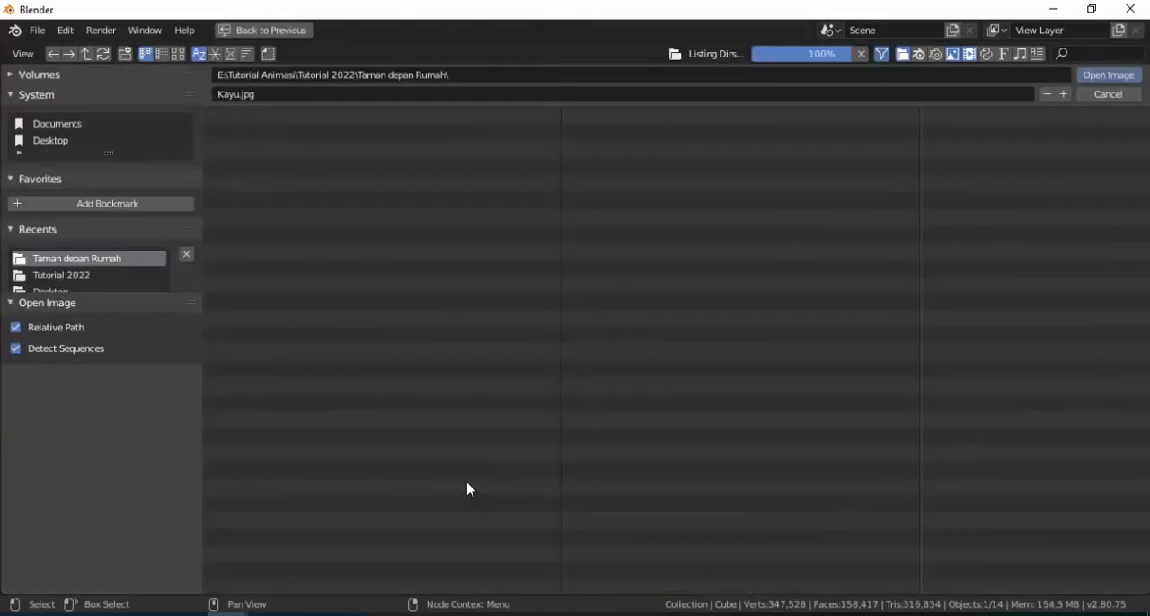
pyautogui.click(267, 135)
pyautogui.doubleClick(267, 142)
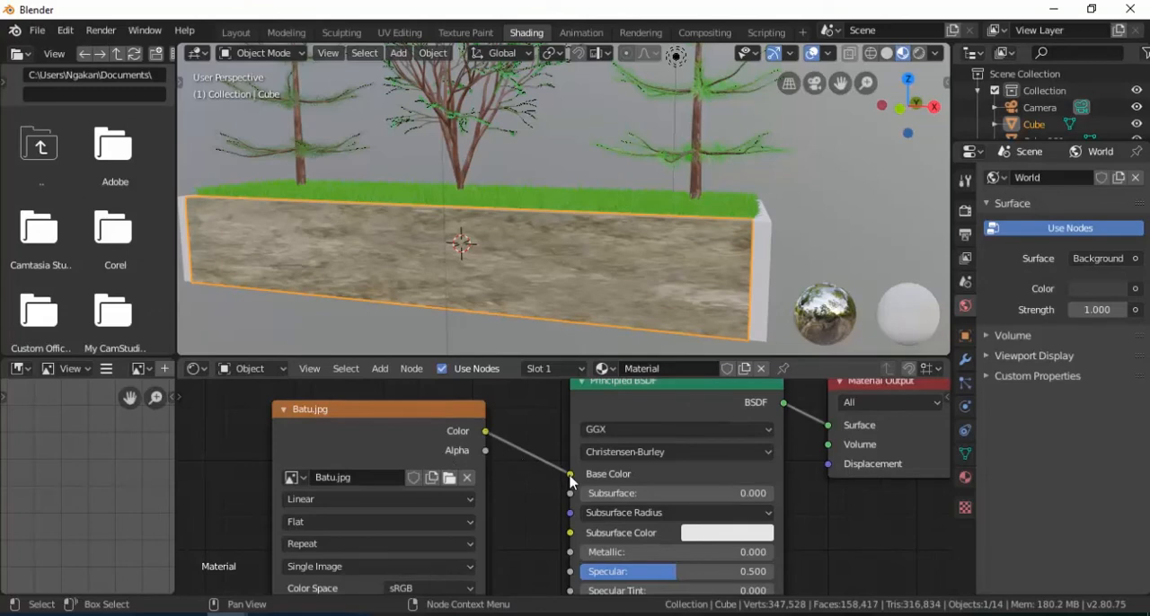
pyautogui.scroll(4, 572, 283)
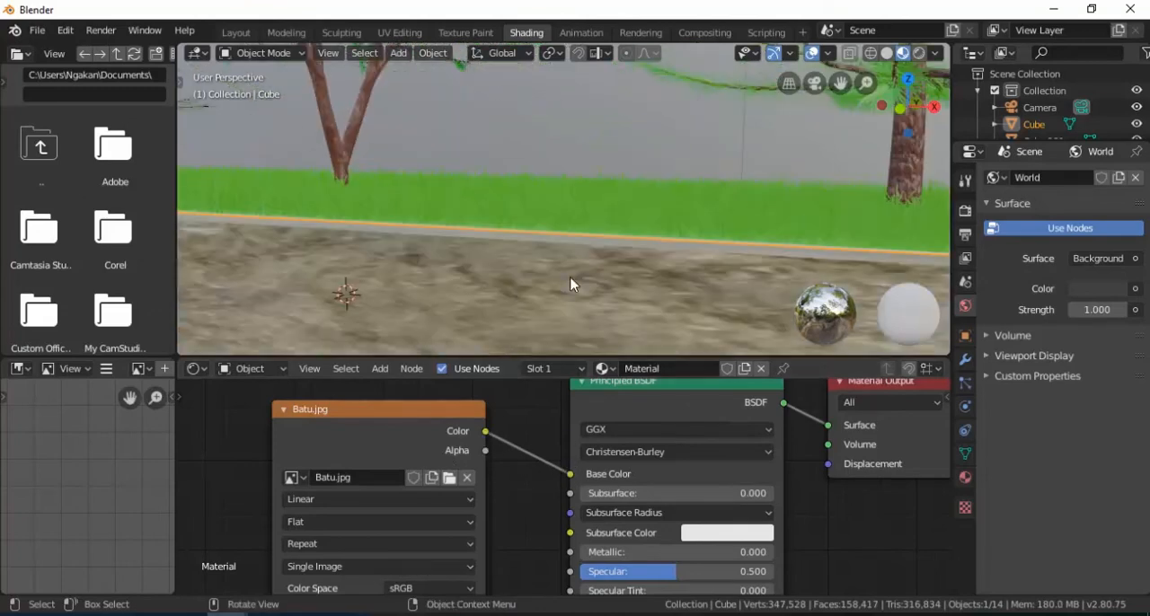
pyautogui.scroll(-3, 581, 293)
pyautogui.moveTo(575, 287); pyautogui.dragTo(557, 266, button='middle')
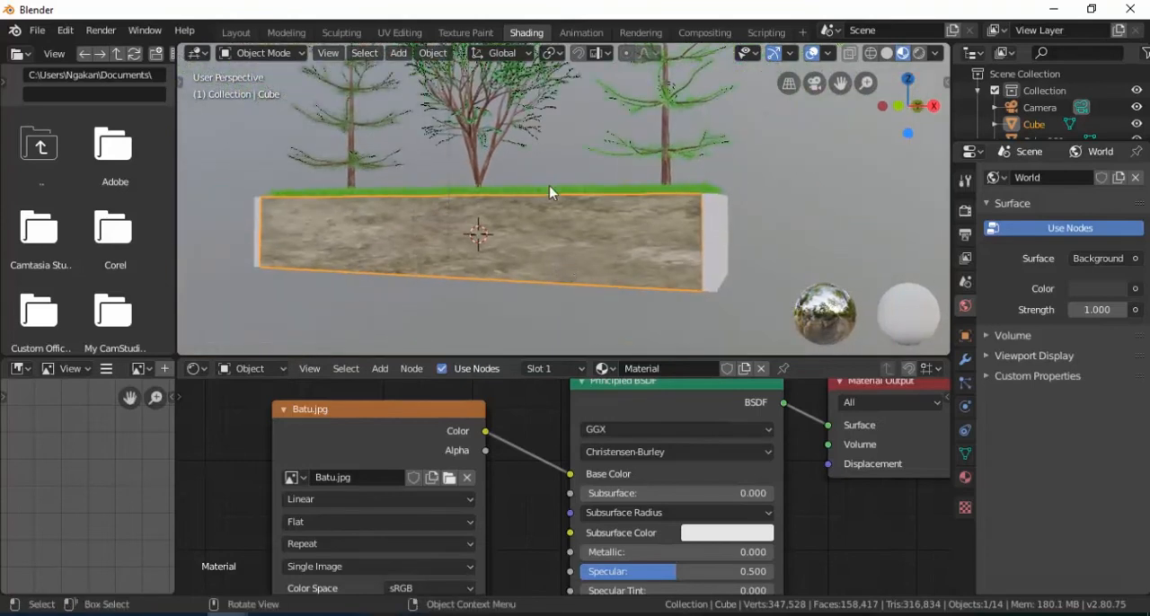
# Step: In the UV Editing workspace, use face selection to select only the outer face of the planter's front wall
pyautogui.click(414, 38)
pyautogui.moveTo(527, 282); pyautogui.dragTo(695, 342, button='middle')
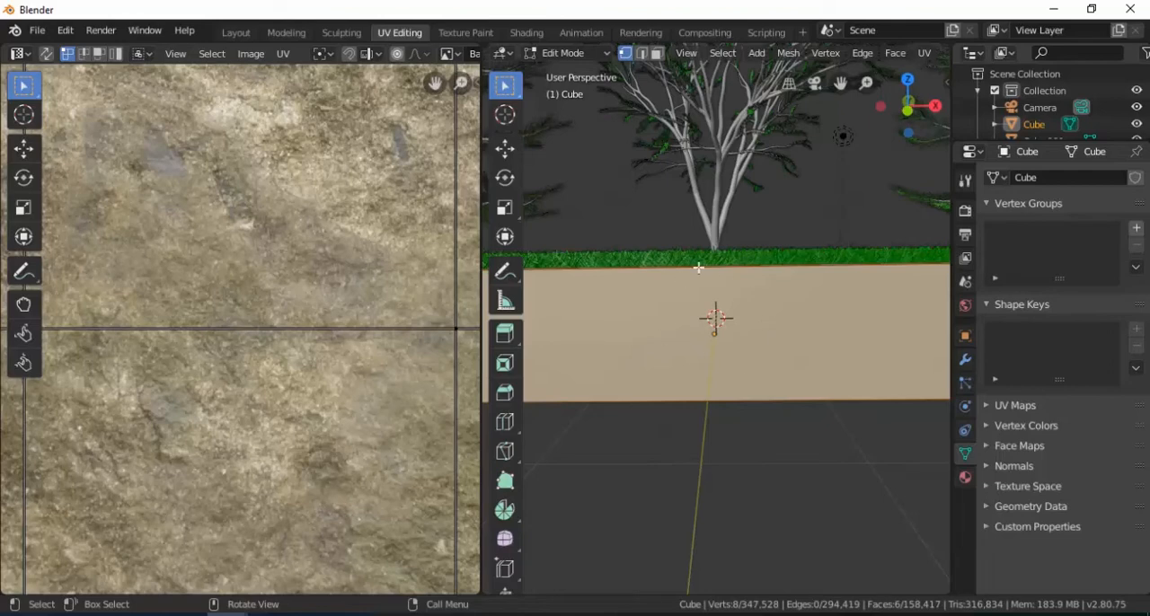
pyautogui.click(659, 55)
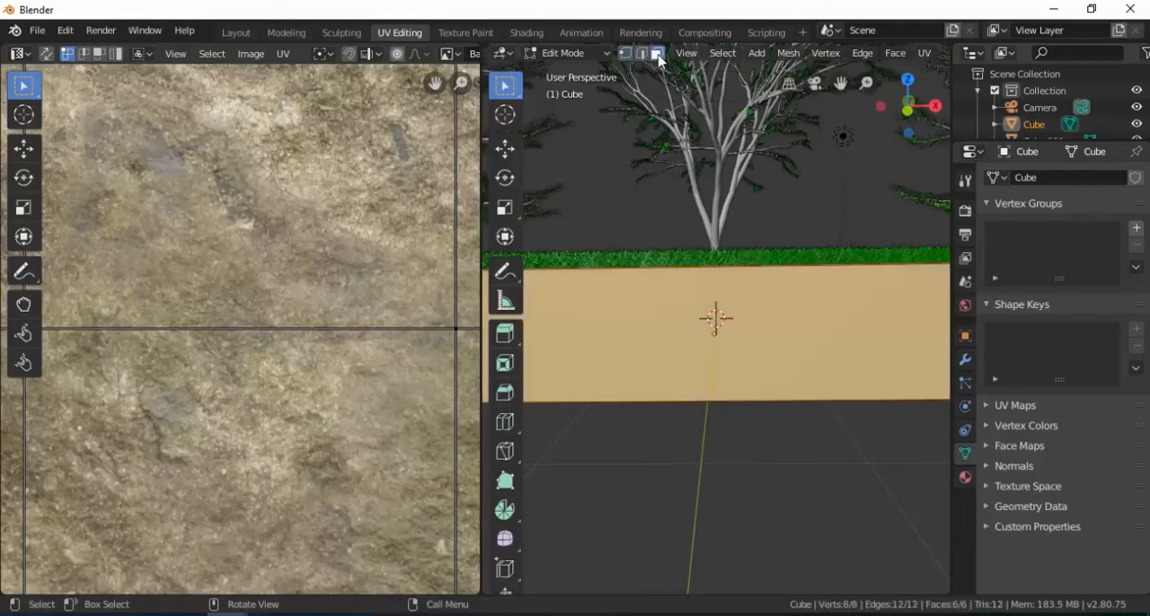
pyautogui.click(696, 340)
pyautogui.scroll(-3, 688, 352)
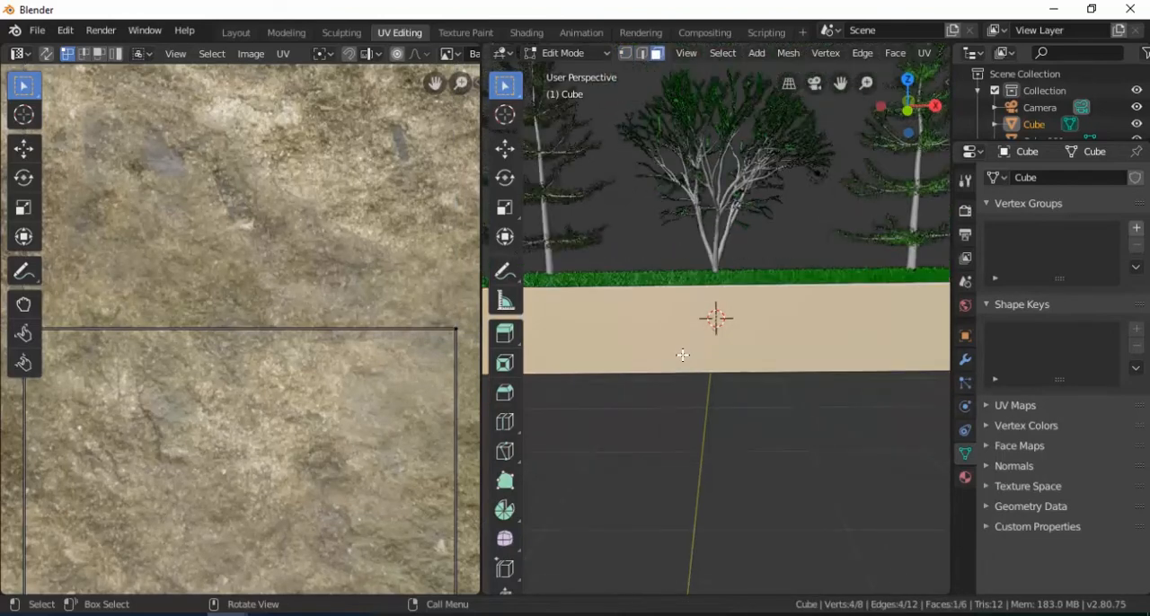
pyautogui.moveTo(653, 345); pyautogui.dragTo(710, 356, button='middle')
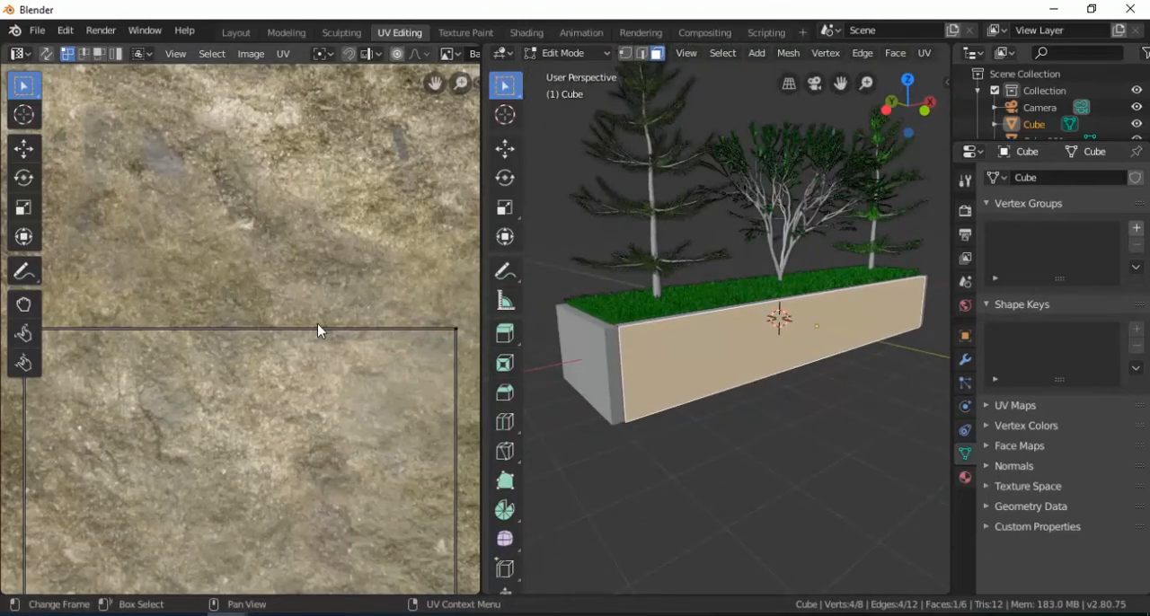
# Step: Select the face's whole UV square, move it to the middle of the Batu.jpg image and scale it to nearly fill the image
pyautogui.scroll(-2, 318, 329)
pyautogui.scroll(-1, 317, 329)
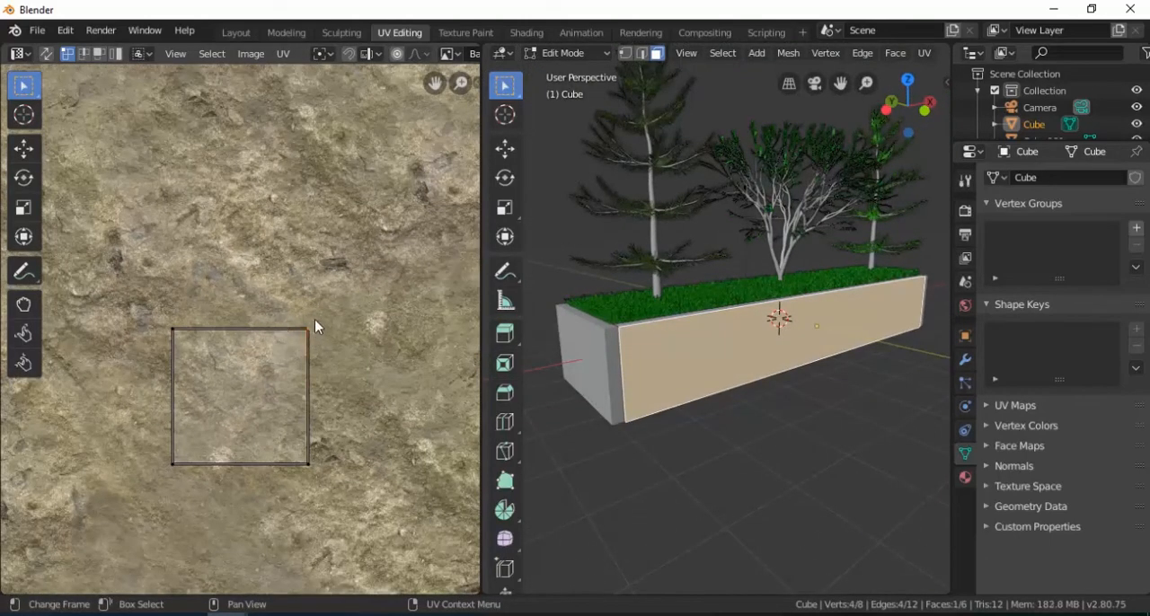
pyautogui.press('a')
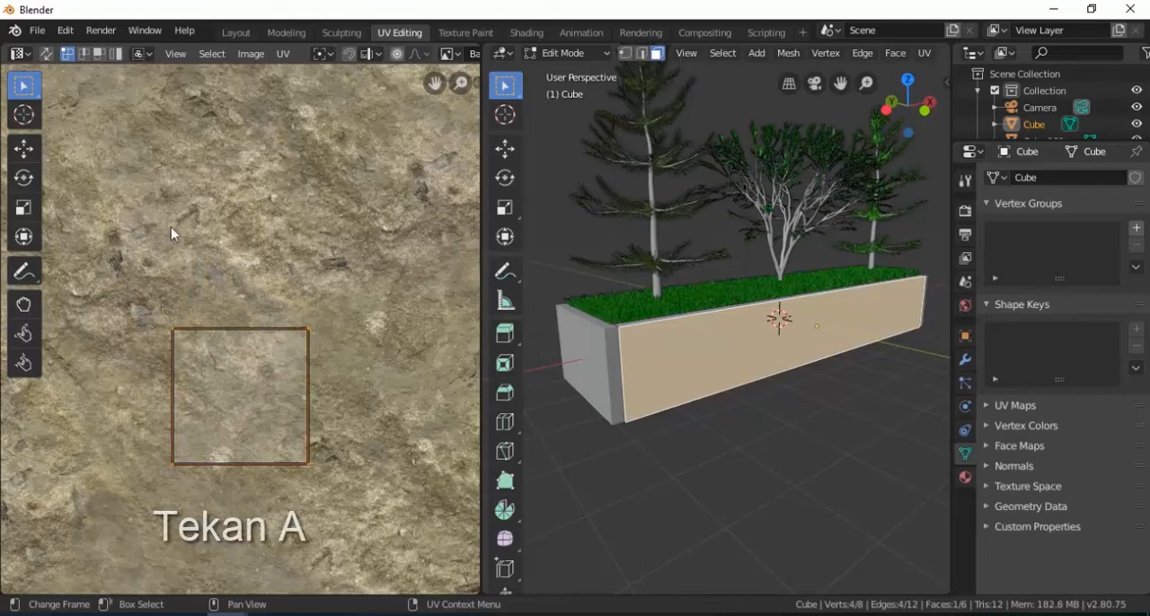
pyautogui.click(24, 148)
pyautogui.scroll(-2, 167, 311)
pyautogui.moveTo(209, 365); pyautogui.dragTo(208, 317)
pyautogui.press('s')
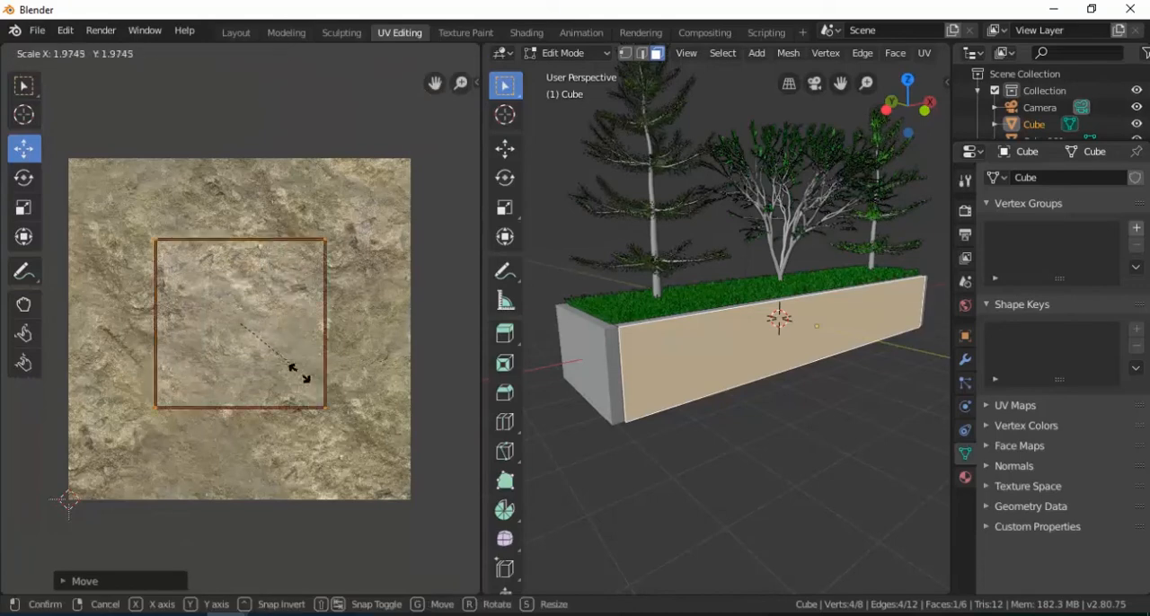
pyautogui.click(350, 415)
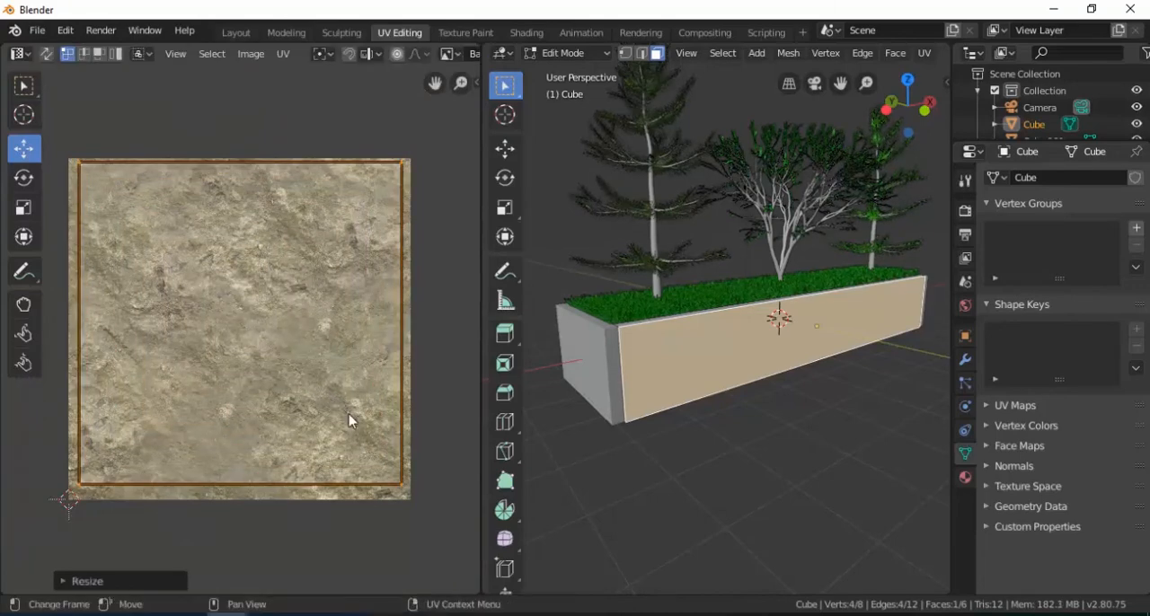
# Step: Switch the 3D viewport to Rendered shading to show the stone texture on the front wall
pyautogui.scroll(3, 726, 379)
pyautogui.scroll(-2, 726, 379)
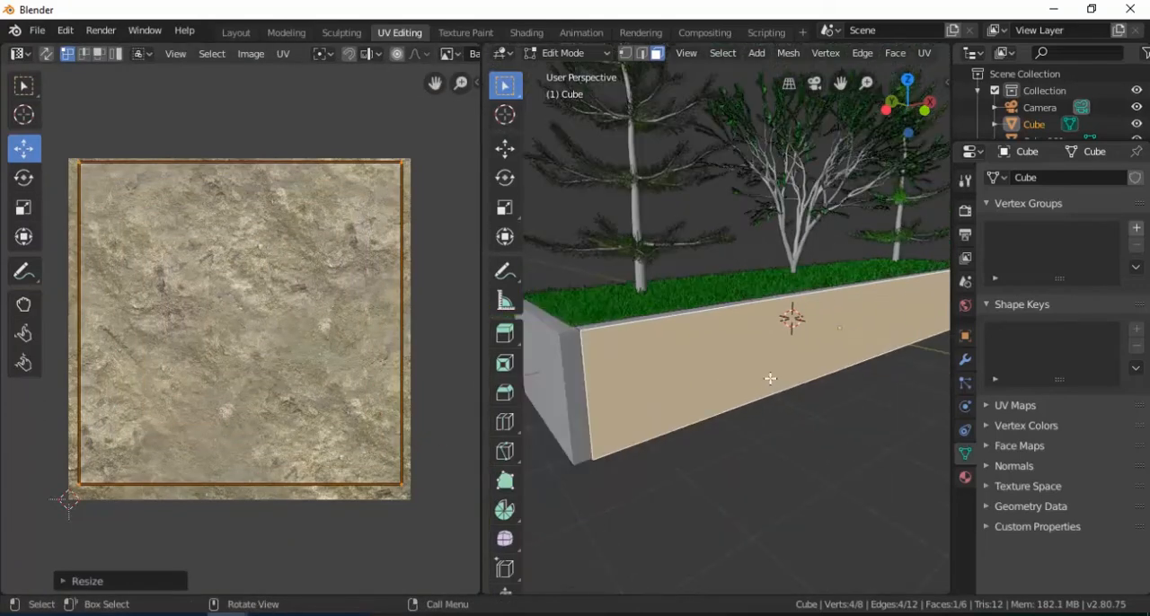
pyautogui.press('z')
pyautogui.click(765, 305)
pyautogui.scroll(2, 718, 381)
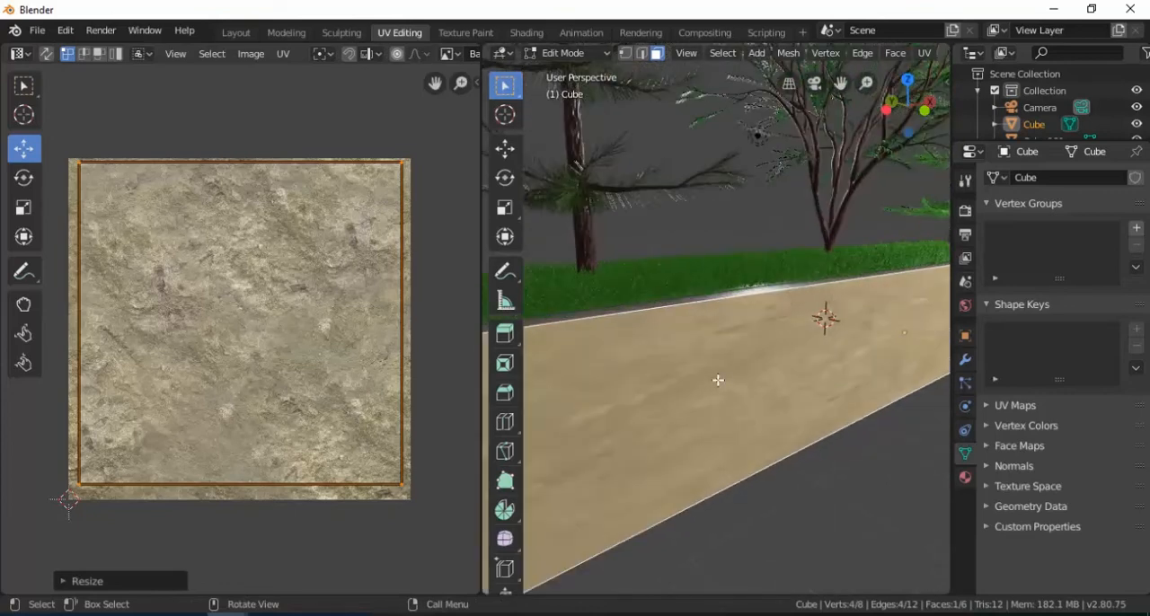
# Step: Narrow the wall's UV face along X, move it toward the right side of the image and return to Object Mode
pyautogui.press('s')
pyautogui.press('x')
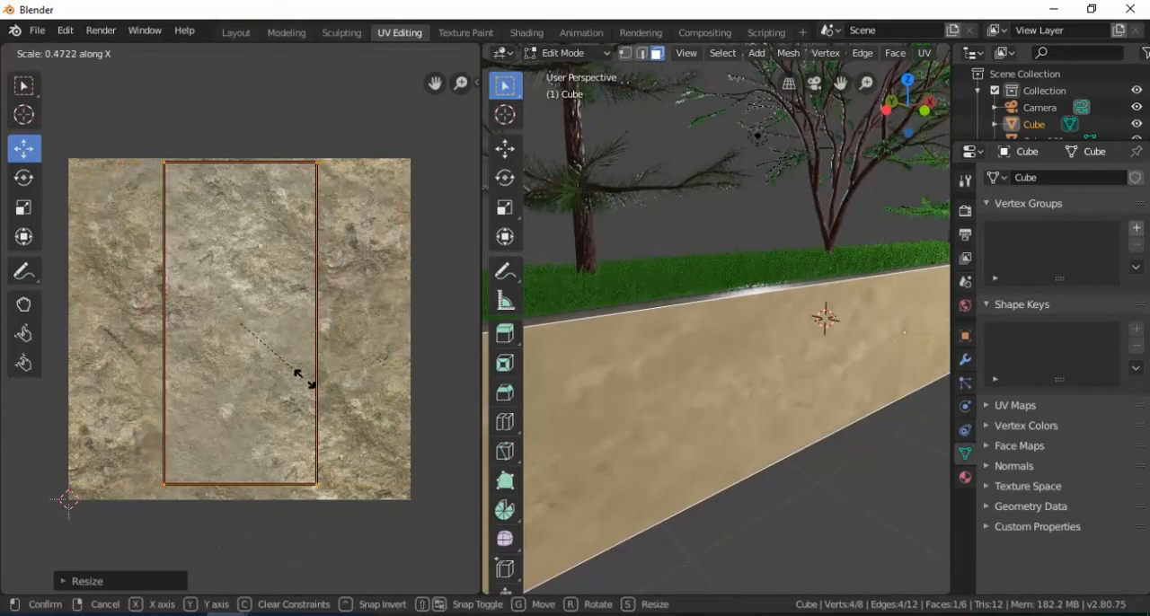
pyautogui.click(264, 378)
pyautogui.press('g')
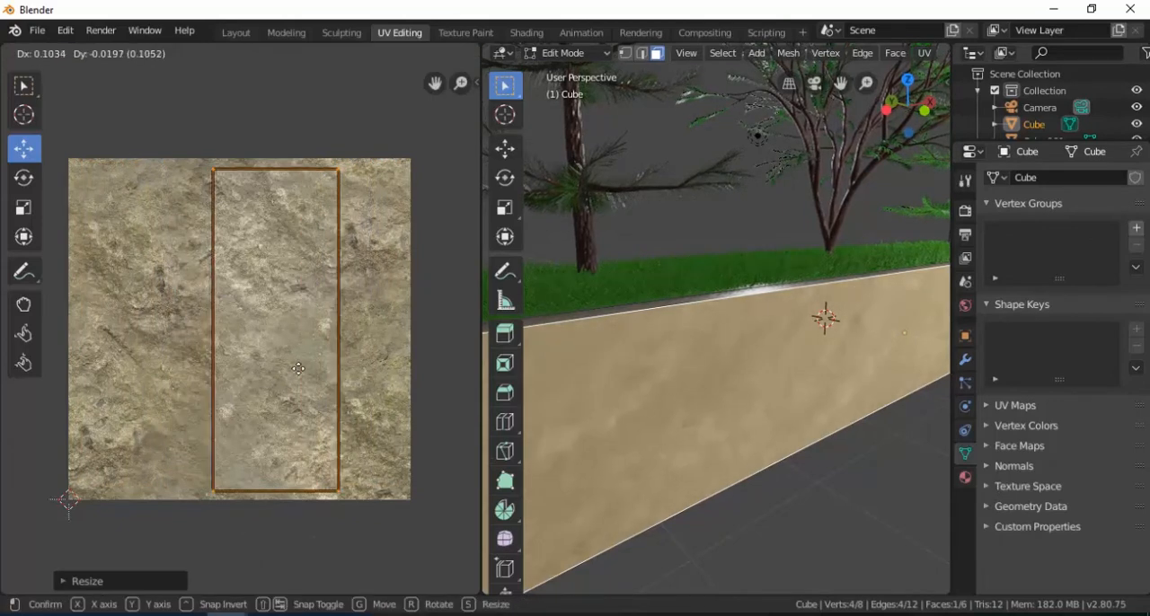
pyautogui.click(330, 367)
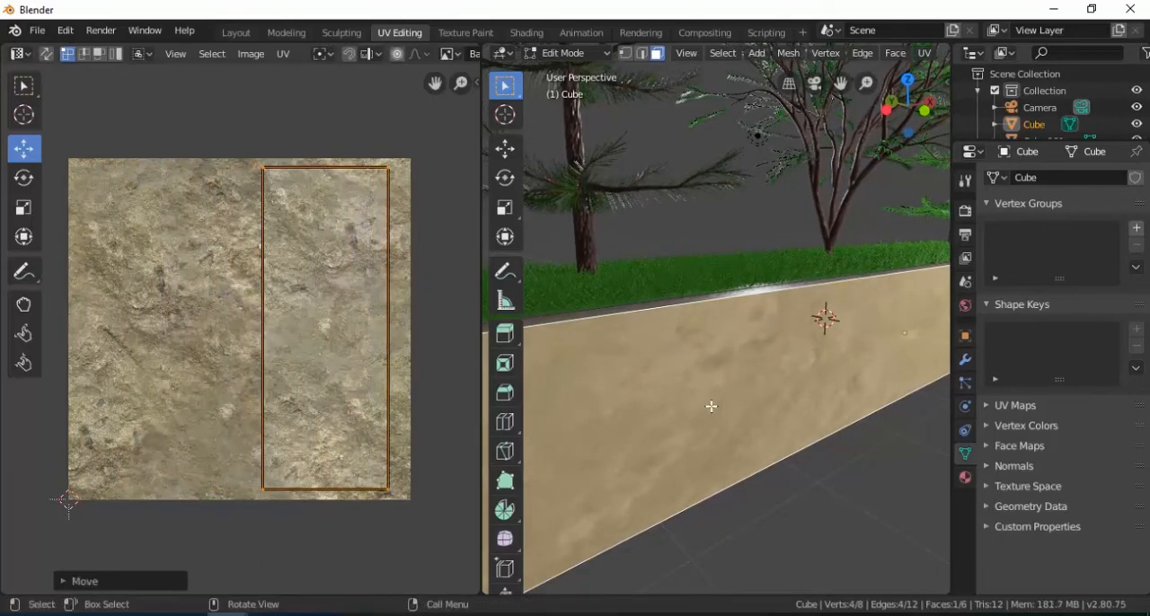
pyautogui.press('Tab')
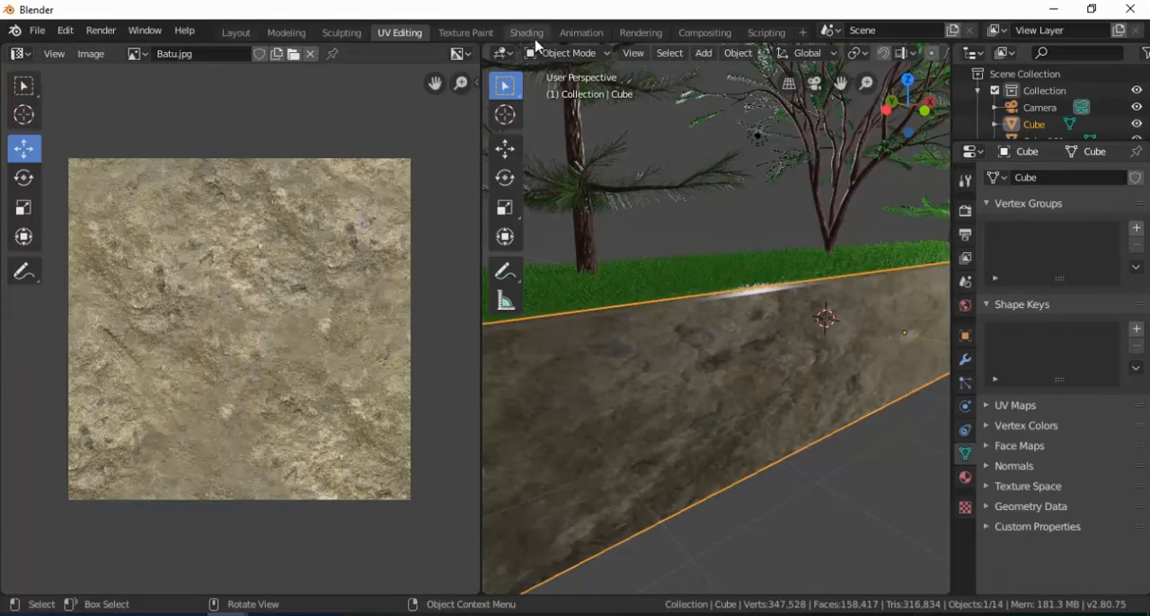
pyautogui.click(236, 33)
pyautogui.moveTo(447, 485); pyautogui.dragTo(606, 366, button='middle')
pyautogui.scroll(4, 570, 441)
pyautogui.click(606, 367)
# Step: In the Shading workspace, copy and paste the Batu.jpg node and place the copy below the Material Output node
pyautogui.click(526, 32)
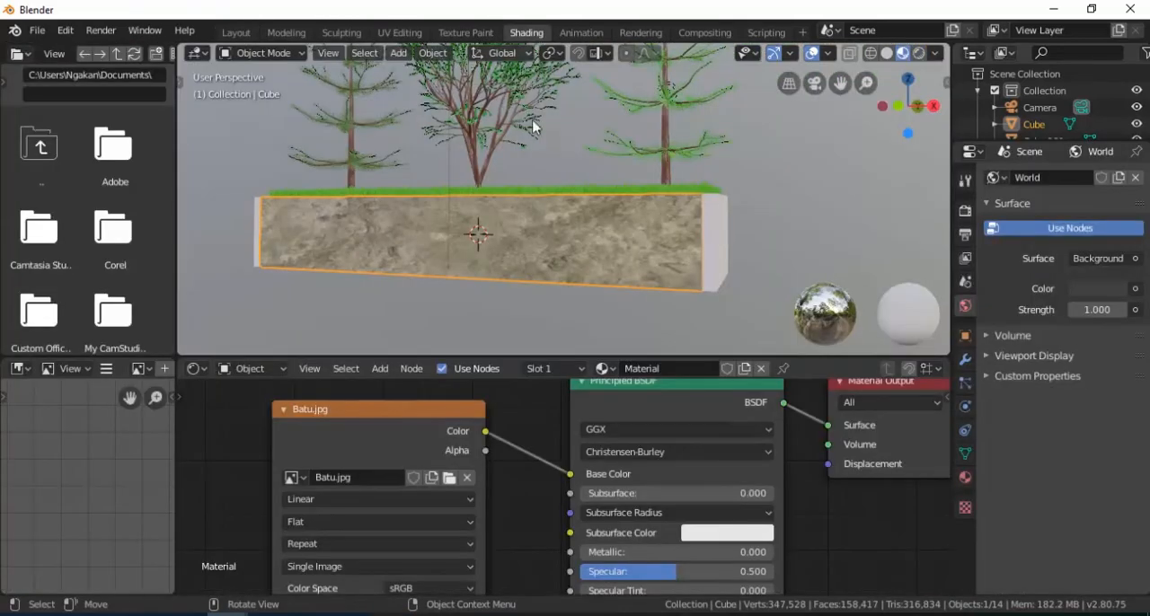
pyautogui.moveTo(652, 495); pyautogui.dragTo(521, 490, button='middle')
pyautogui.click(306, 419)
pyautogui.scroll(-3, 349, 429)
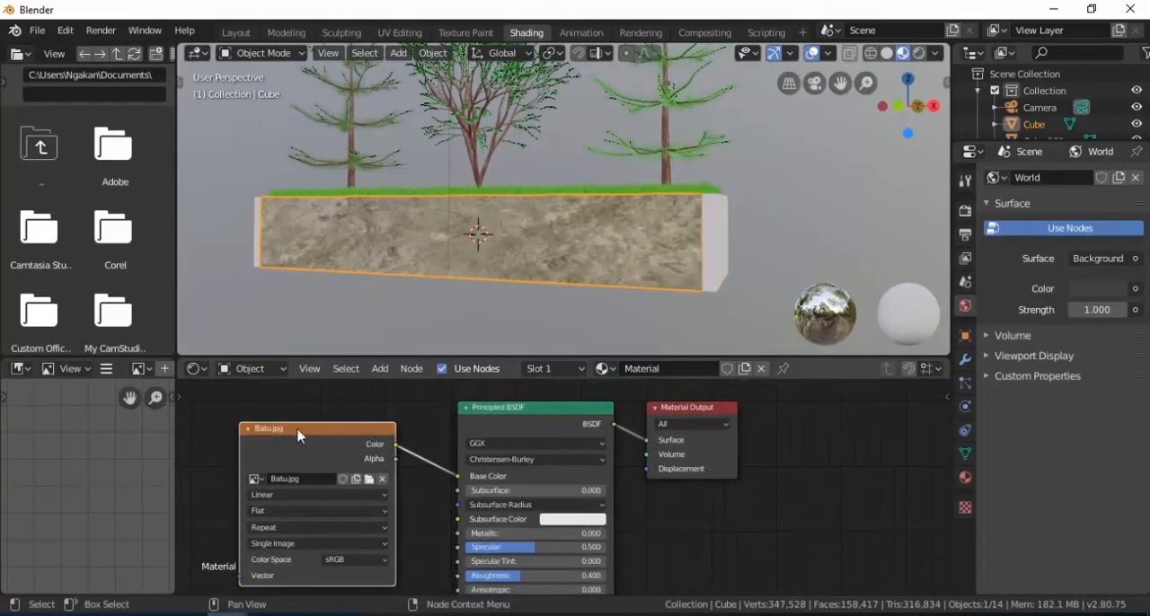
pyautogui.hotkey('ctrl', 'c')
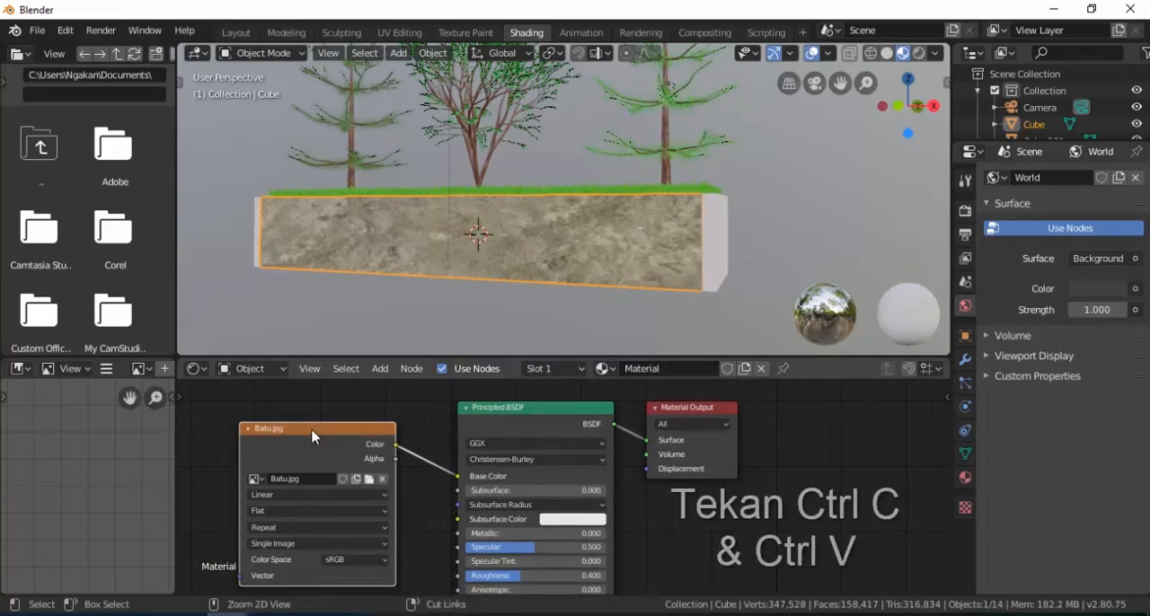
pyautogui.hotkey('ctrl', 'v')
pyautogui.moveTo(312, 435); pyautogui.dragTo(720, 508)
# Step: Move the Material Output node farther away and add a Displacement node between the copied Batu.jpg node and the output
pyautogui.click(679, 415)
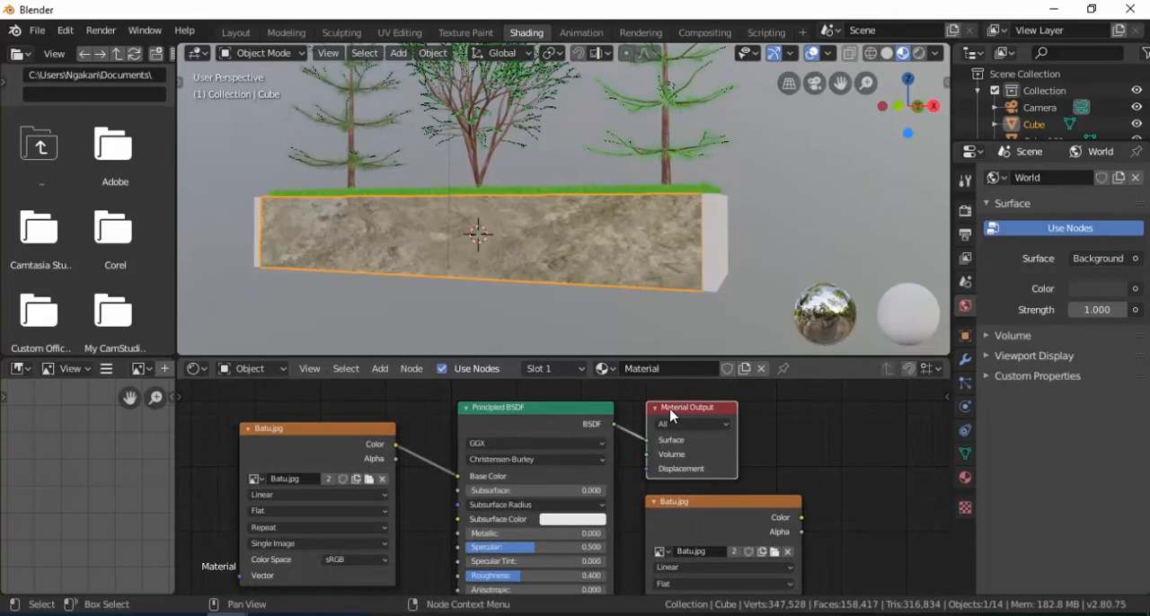
pyautogui.moveTo(666, 415); pyautogui.dragTo(899, 447)
pyautogui.scroll(-2, 643, 478)
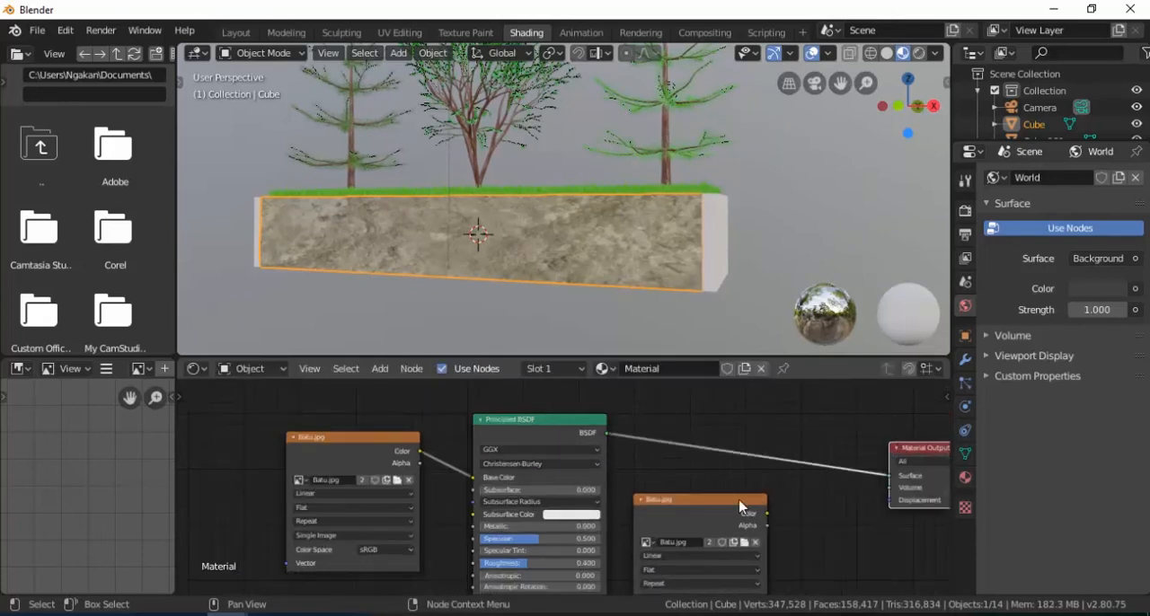
pyautogui.scroll(-1, 728, 490)
pyautogui.keyDown('shift'); pyautogui.moveTo(763, 488); pyautogui.dragTo(566, 440, button='middle'); pyautogui.keyUp('shift')
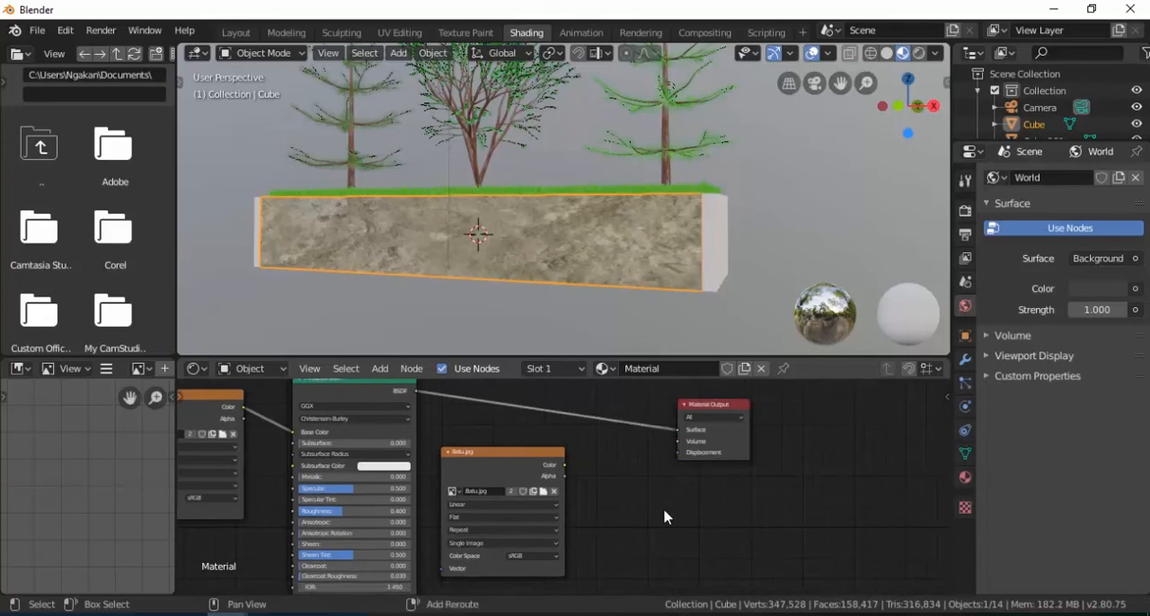
pyautogui.hotkey('shift', 'a')
pyautogui.click(620, 413)
pyautogui.write('di')
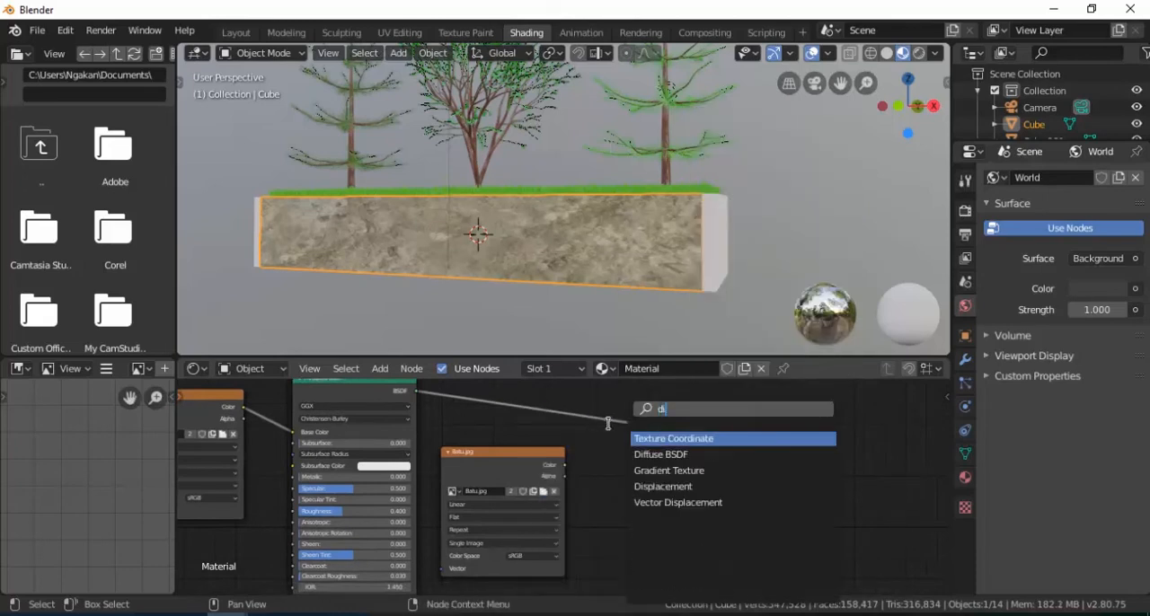
pyautogui.click(638, 486)
pyautogui.click(586, 476)
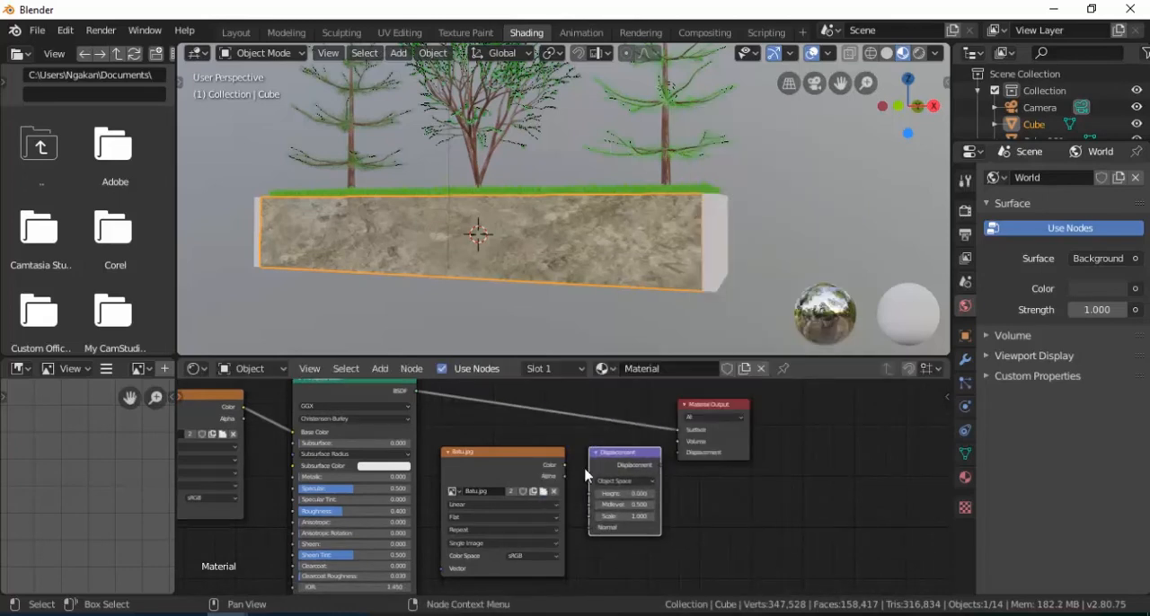
# Step: Connect the copied Batu.jpg node's Color to the Displacement node's Height, and its Displacement output to Material Output's Displacement
pyautogui.scroll(3, 586, 475)
pyautogui.moveTo(467, 527); pyautogui.dragTo(516, 582)
pyautogui.moveTo(632, 527); pyautogui.dragTo(665, 511)
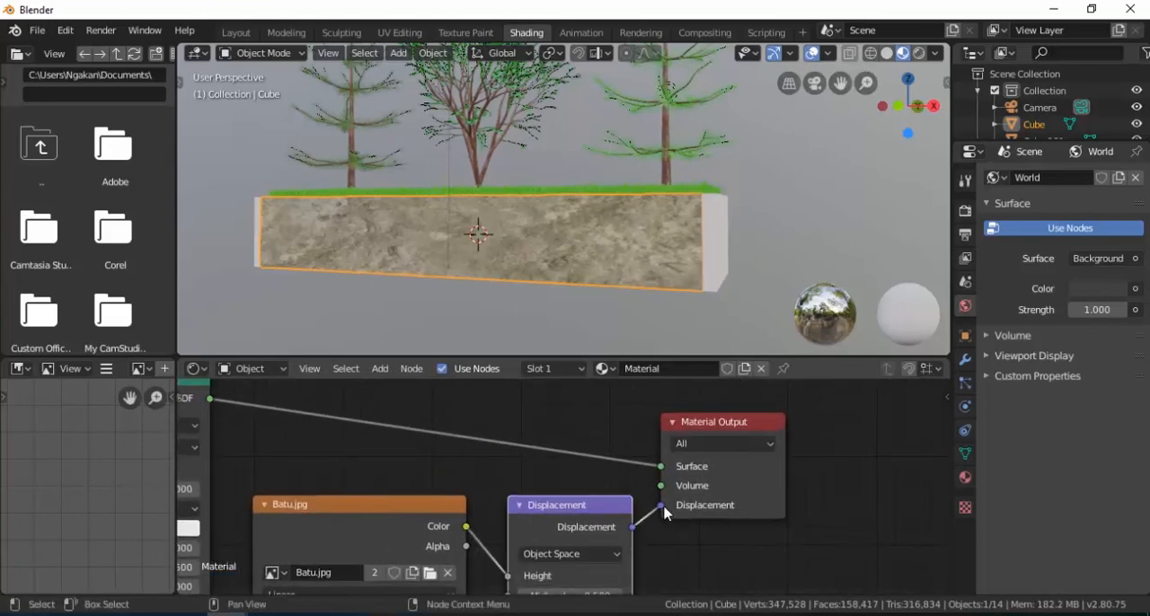
# Step: Inspect the front wall's displaced stone surface up close and switch to the Layout workspace
pyautogui.scroll(3, 652, 283)
pyautogui.moveTo(655, 275); pyautogui.dragTo(603, 247, button='middle')
pyautogui.scroll(2, 615, 284)
pyautogui.scroll(1, 603, 247)
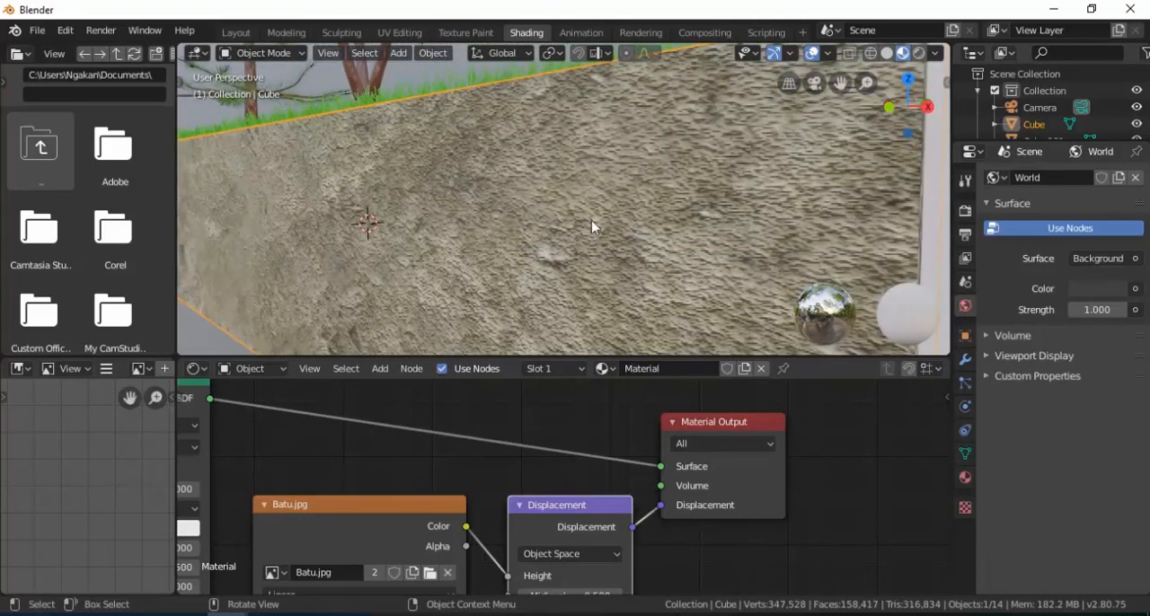
pyautogui.click(248, 37)
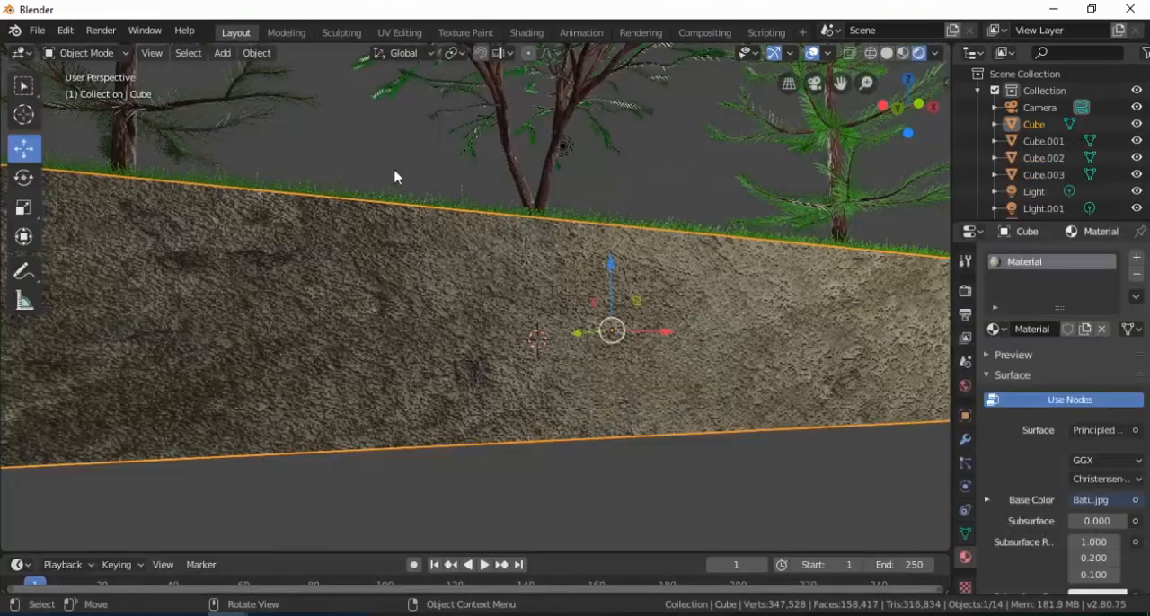
# Step: Select all four planter walls with the stone-textured front wall active, link its material to the others, and deselect everything
pyautogui.scroll(-3, 617, 423)
pyautogui.click(690, 412)
pyautogui.moveTo(767, 323); pyautogui.dragTo(642, 365, button='middle')
pyautogui.click(764, 375)
pyautogui.keyDown('shift'); pyautogui.click(426, 369); pyautogui.keyUp('shift')
pyautogui.keyDown('shift'); pyautogui.click(861, 358); pyautogui.keyUp('shift')
pyautogui.keyDown('shift'); pyautogui.click(602, 373); pyautogui.keyUp('shift')
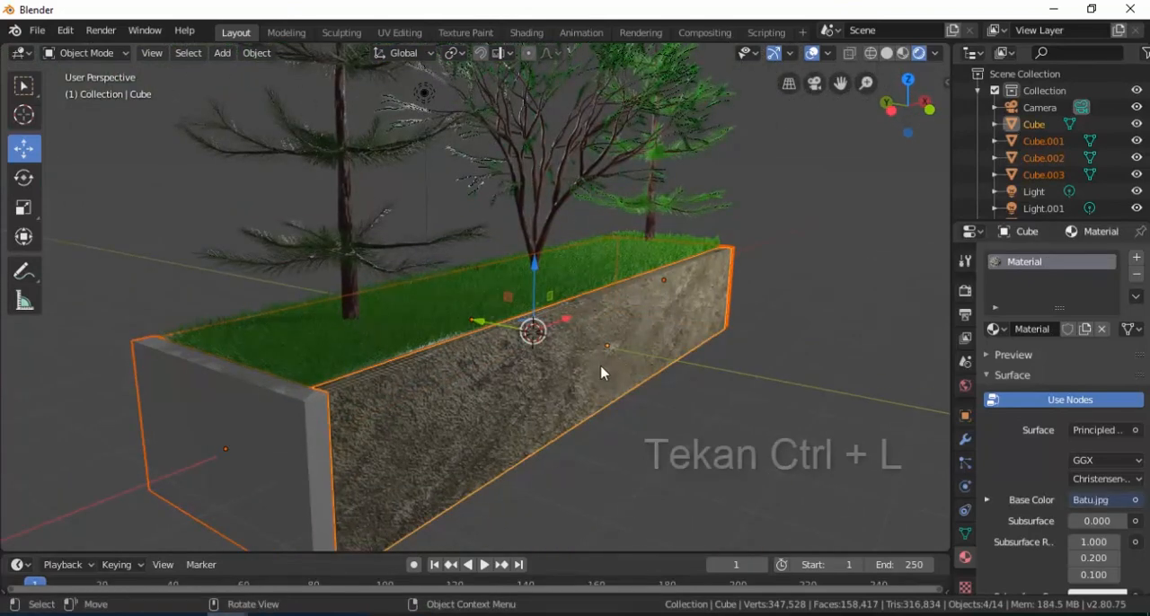
pyautogui.hotkey('ctrl', 'l')
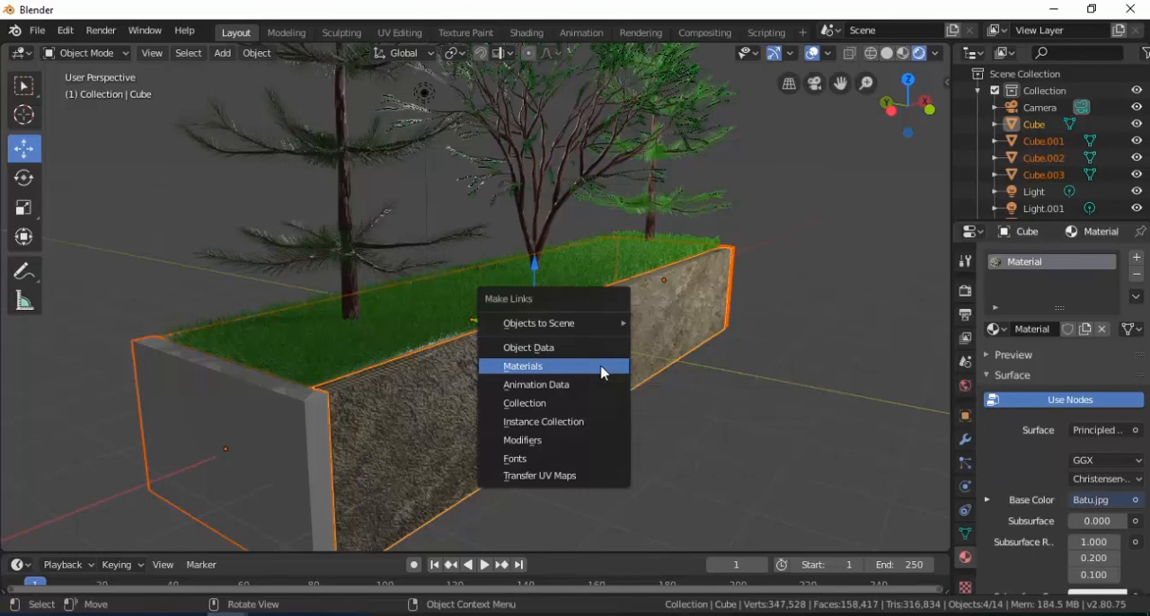
pyautogui.click(601, 373)
pyautogui.click(695, 438)
# Step: Examine the stone texture on the planter's walls and corners from several angles and distances
pyautogui.scroll(-3, 476, 415)
pyautogui.moveTo(470, 407); pyautogui.dragTo(492, 378, button='middle')
pyautogui.scroll(2, 572, 344)
pyautogui.moveTo(581, 339); pyautogui.dragTo(549, 387, button='middle')
pyautogui.scroll(-2, 699, 374)
pyautogui.scroll(2, 543, 367)
pyautogui.scroll(-1, 550, 387)
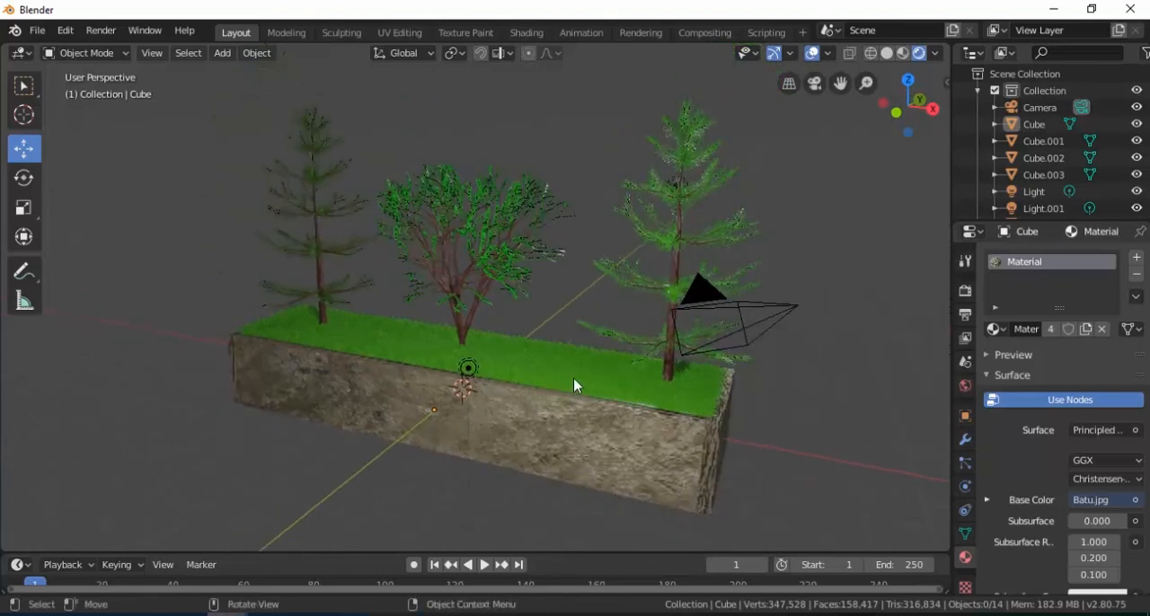
pyautogui.scroll(1, 574, 374)
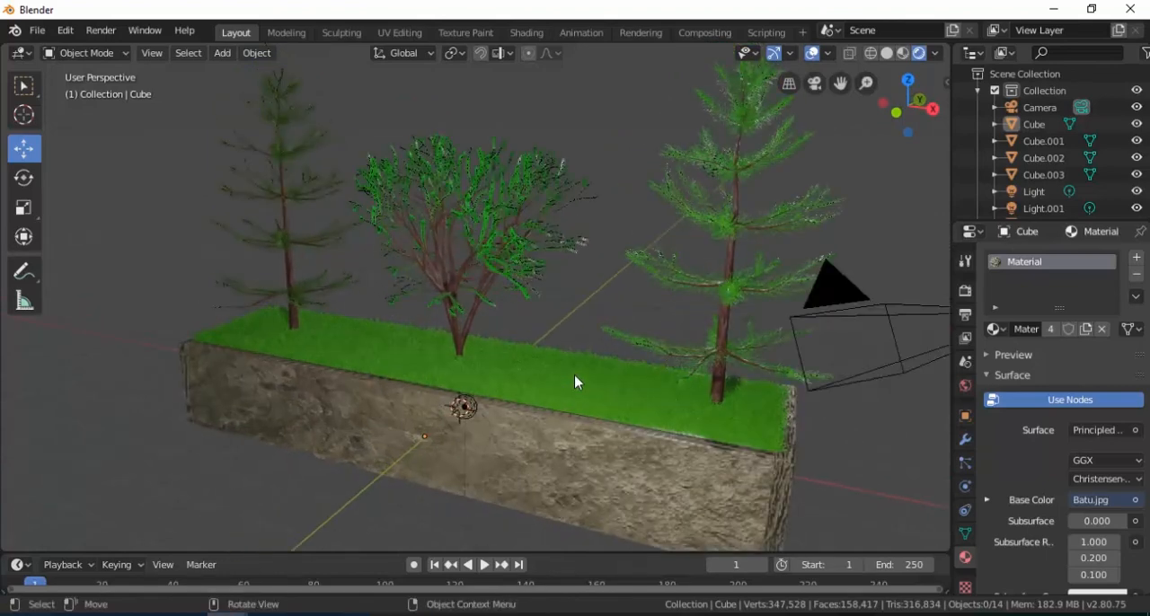